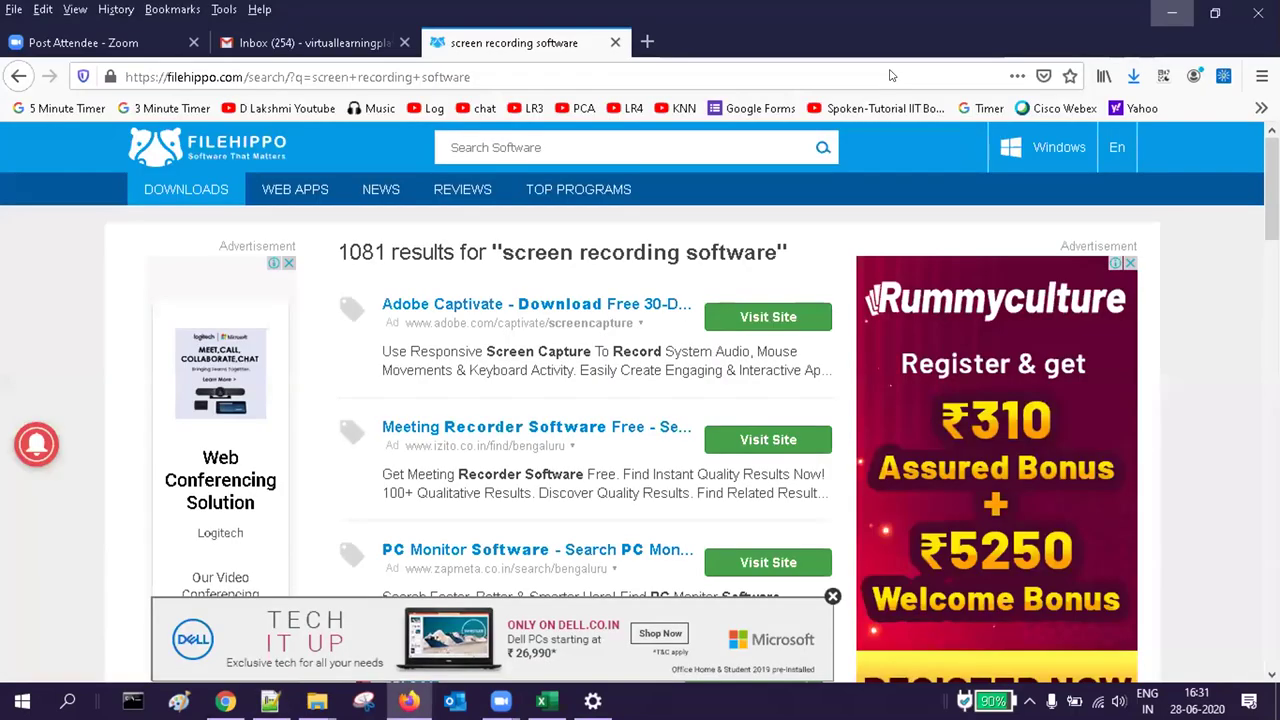
# - Switch to the Gmail inbox and begin signing in to the signed-out trainer account from the account list
pyautogui.click(322, 45)
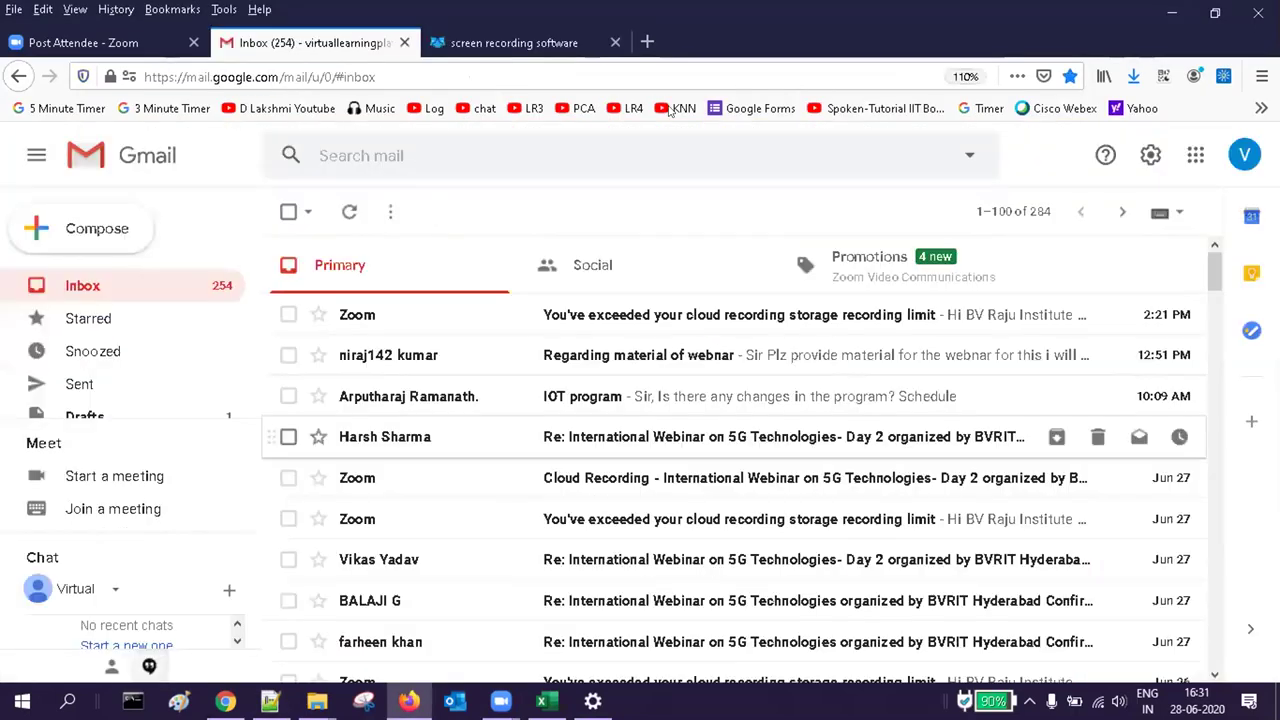
pyautogui.click(1240, 157)
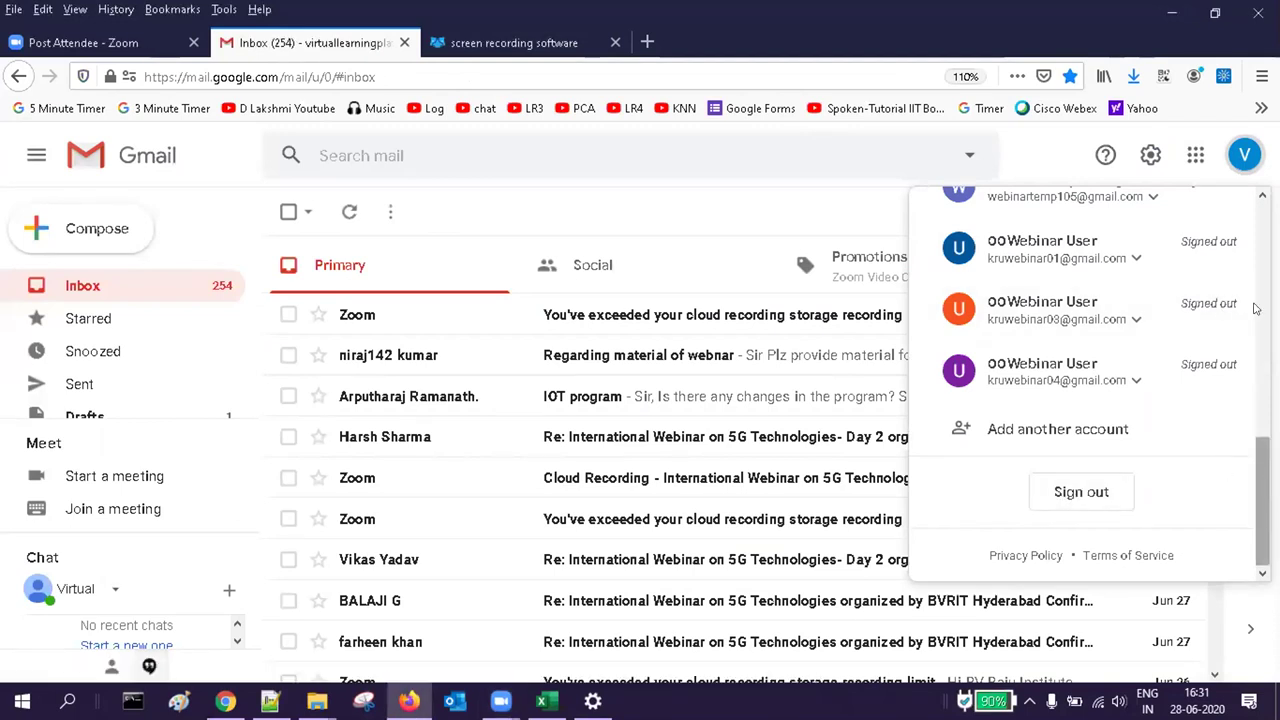
pyautogui.scroll(5, 1015, 355)
pyautogui.click(1015, 355)
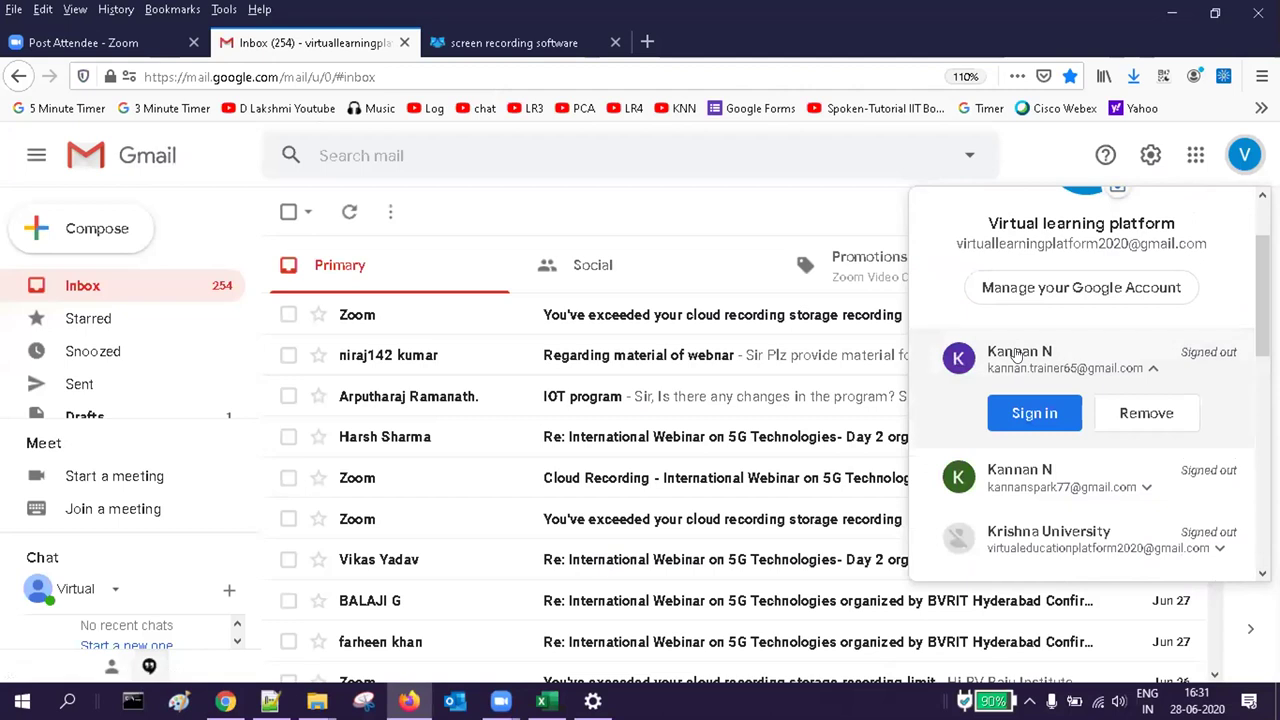
pyautogui.click(1027, 413)
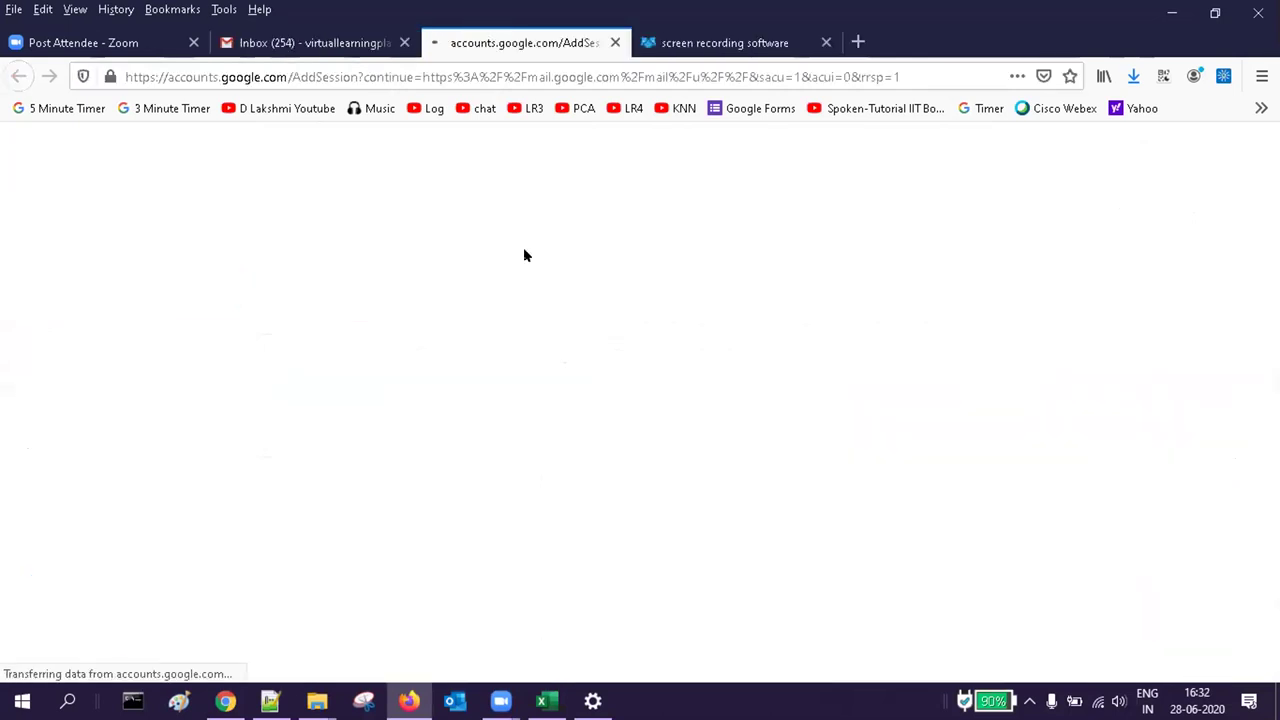
pyautogui.click(785, 412)
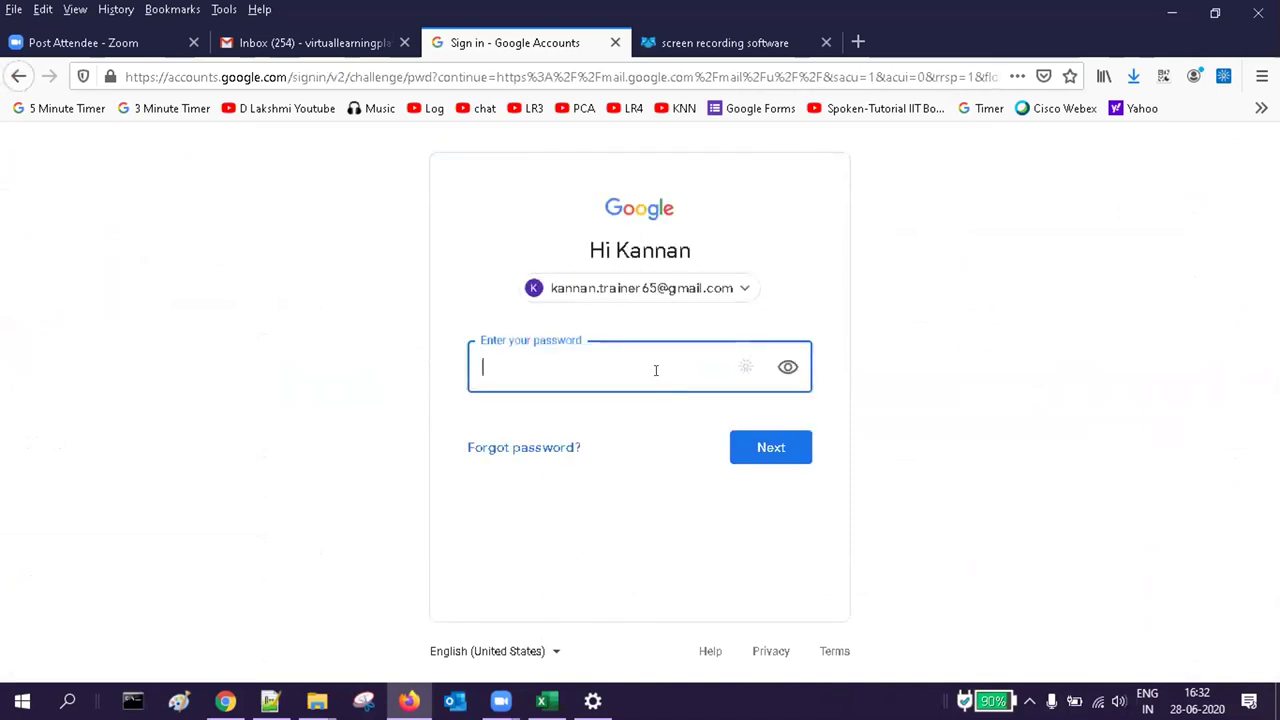
# - Enter the trainer account's password on the Google sign-in page and submit it
pyautogui.write('••••••')
pyautogui.press('BackSpace')
pyautogui.press('BackSpace')
pyautogui.press('BackSpace')
pyautogui.press('BackSpace')
pyautogui.press('BackSpace')
pyautogui.press('BackSpace')
pyautogui.press('BackSpace')
pyautogui.write('••••••••')
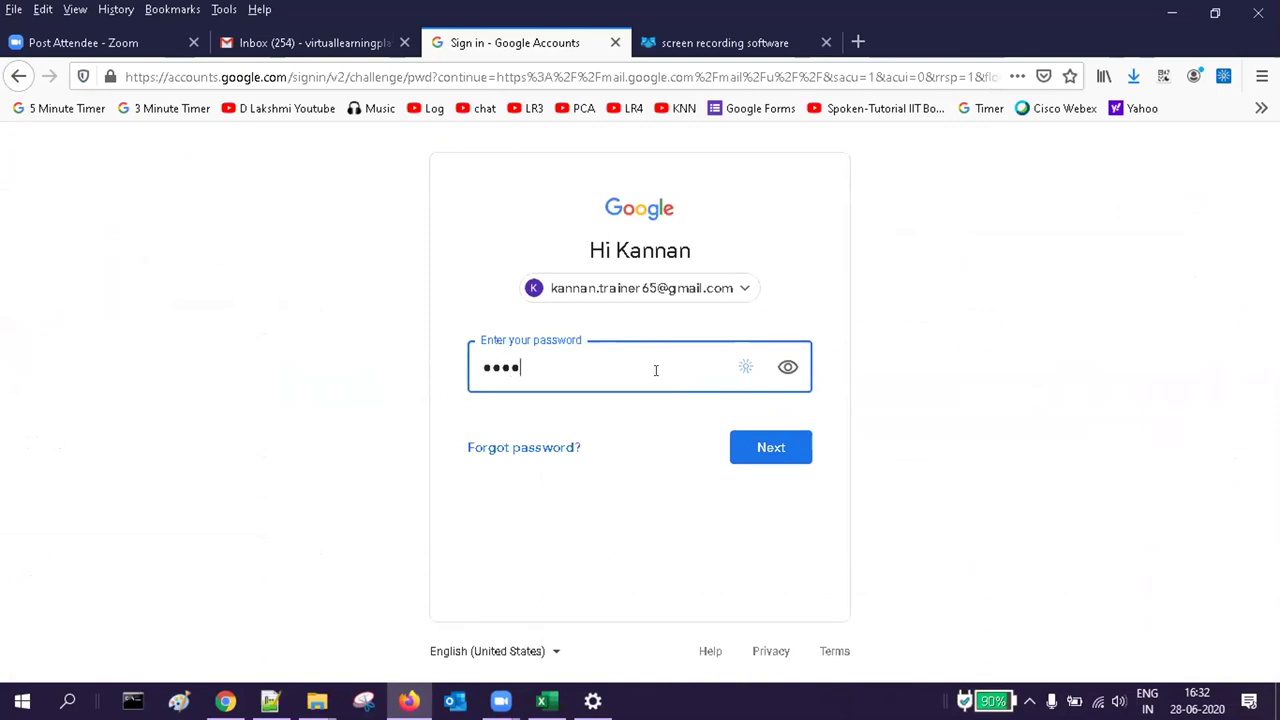
pyautogui.write('••••')
pyautogui.press('Return')
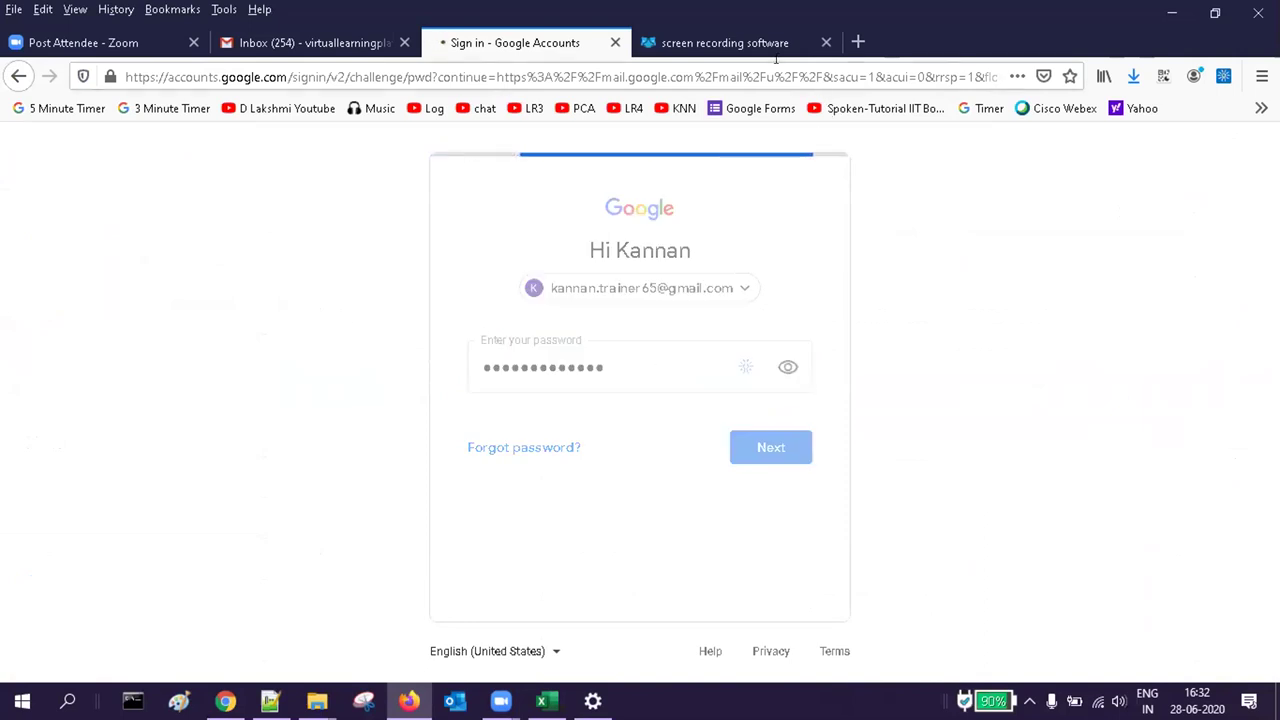
# - Load kahoot.com in place of the screen recording software search page and log in to Kahoot
pyautogui.click(757, 48)
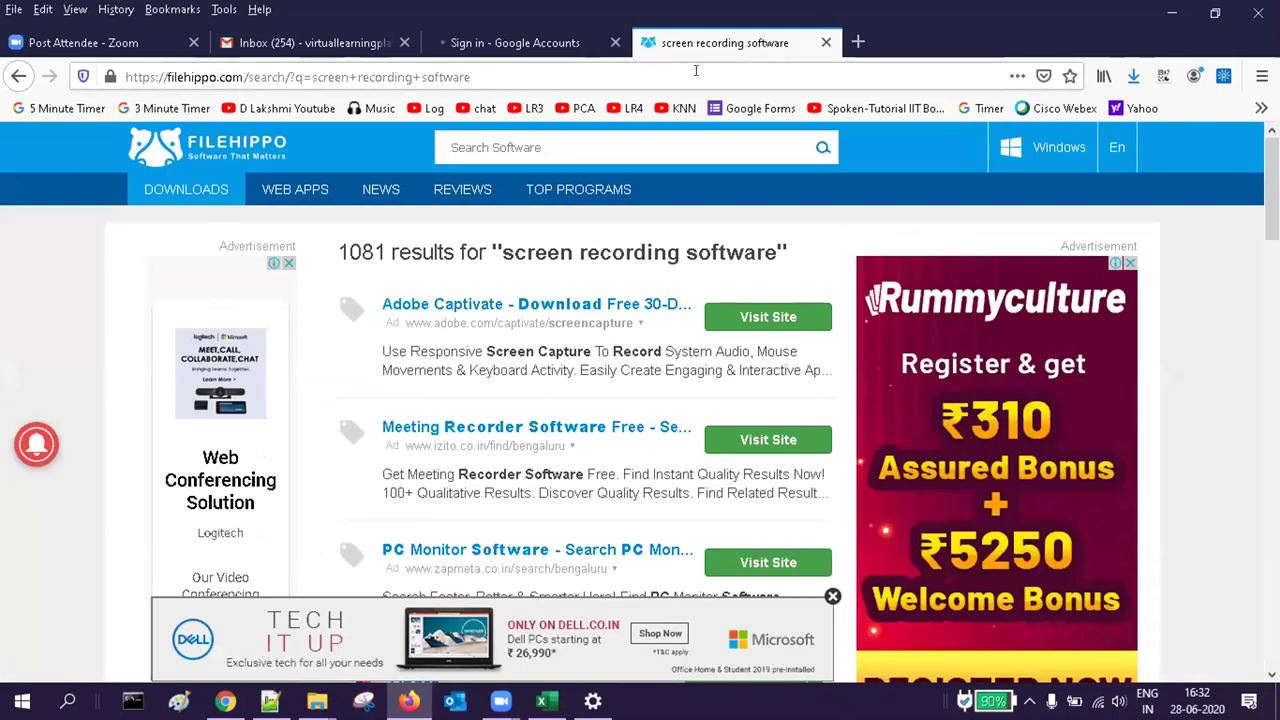
pyautogui.click(695, 70)
pyautogui.write('k')
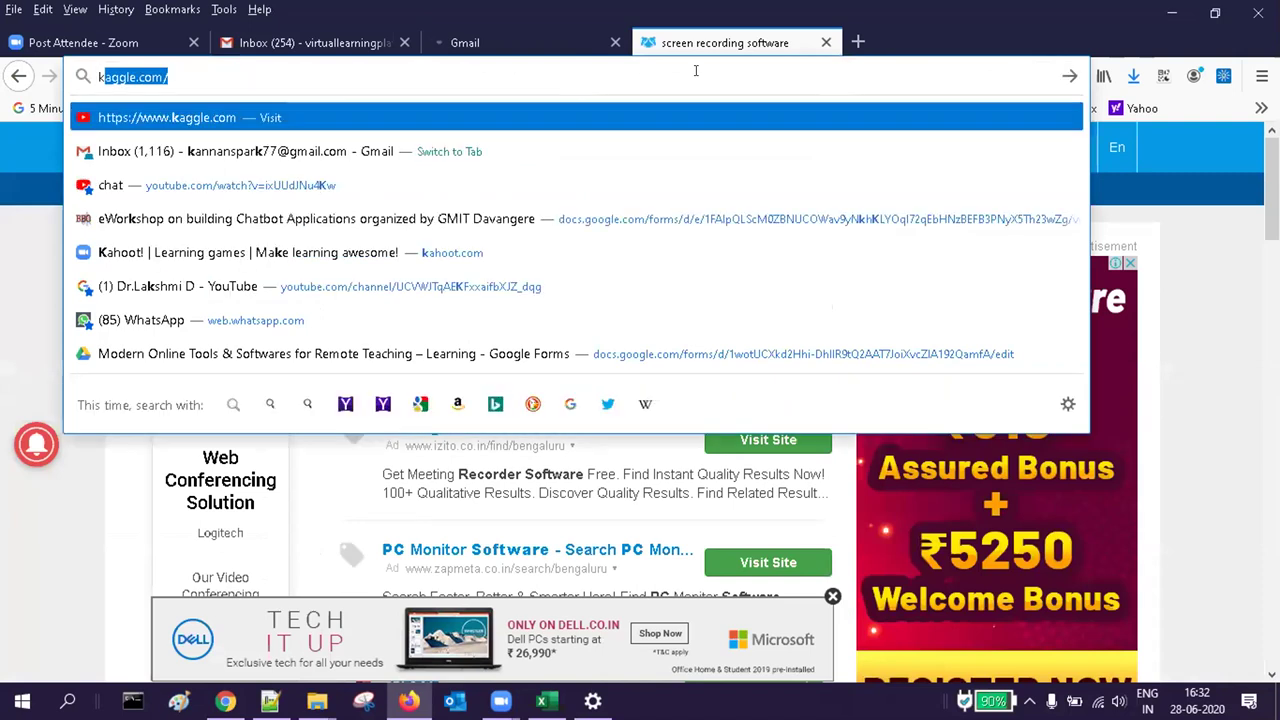
pyautogui.write('ahoot.com')
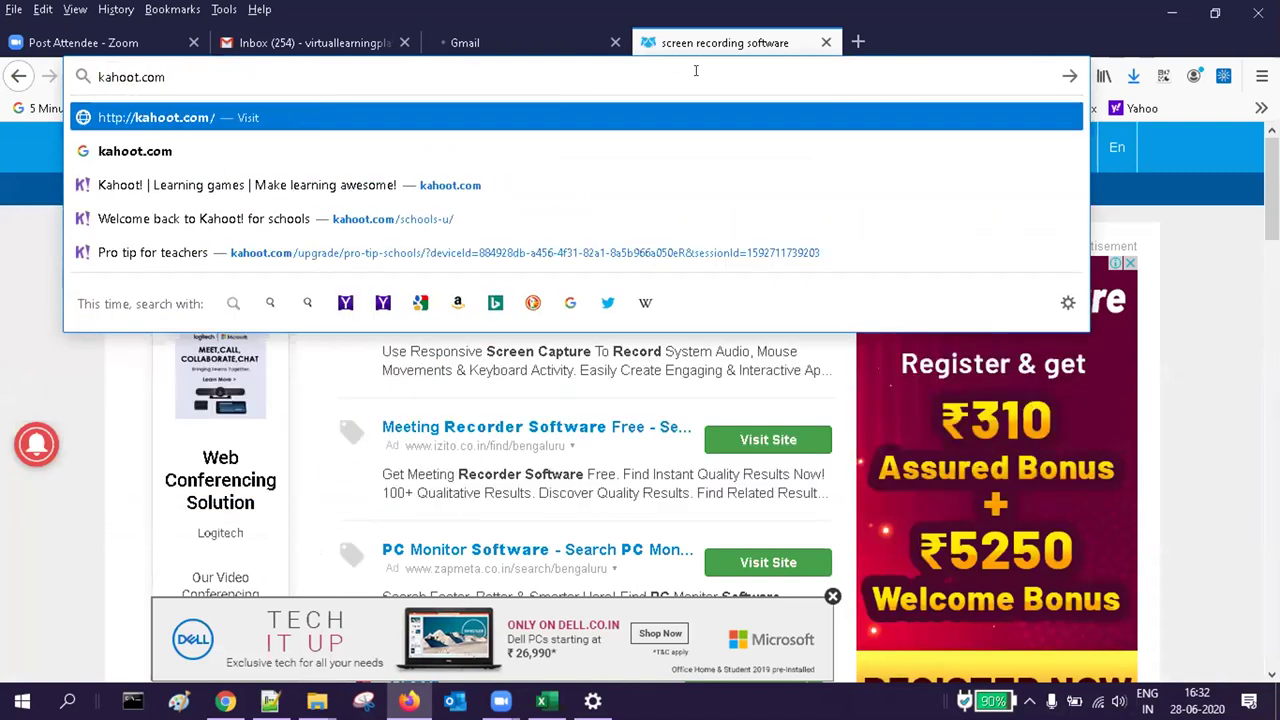
pyautogui.press('Return')
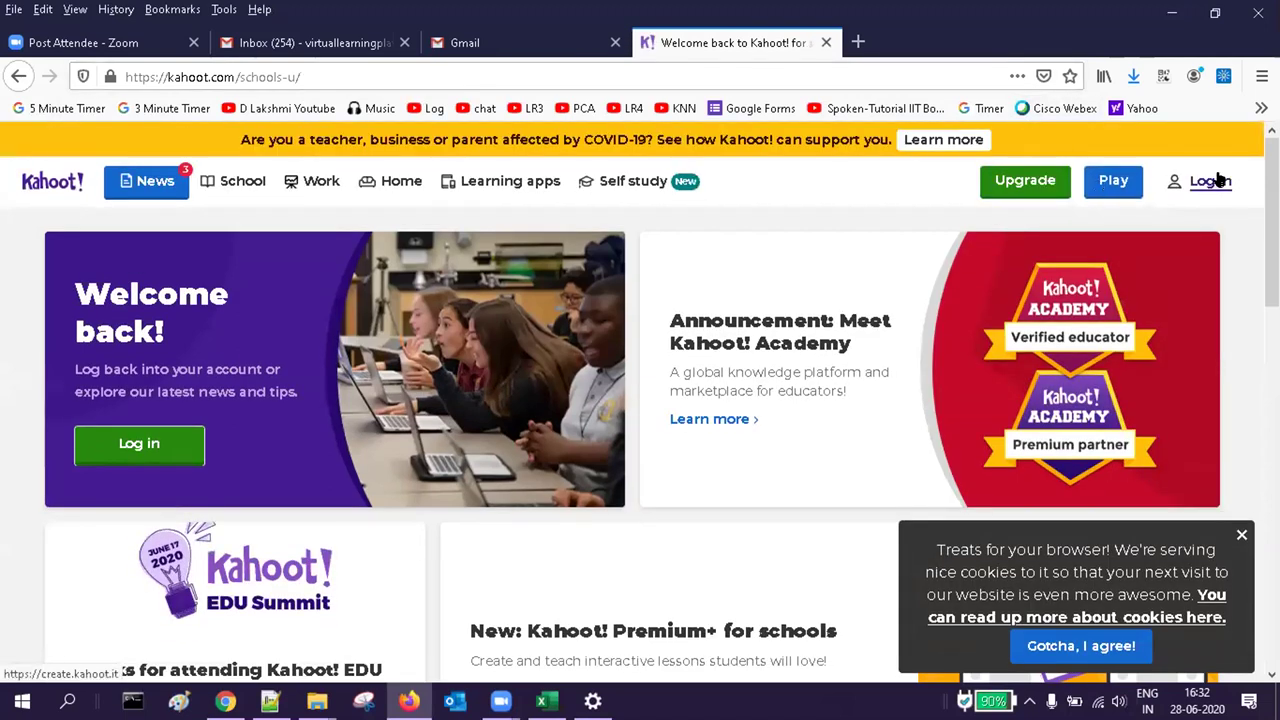
pyautogui.click(1218, 179)
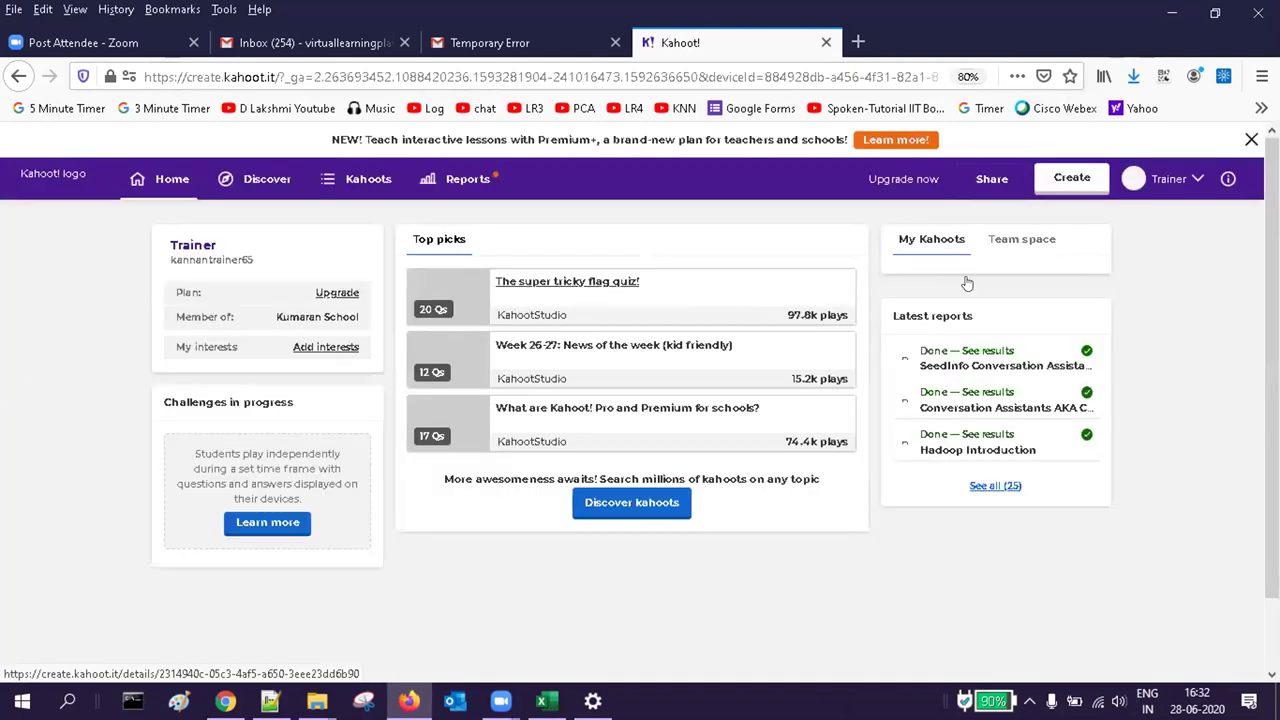
# - Look over the Kahoot upgrade plans and continue with the free Basic plan
pyautogui.click(366, 180)
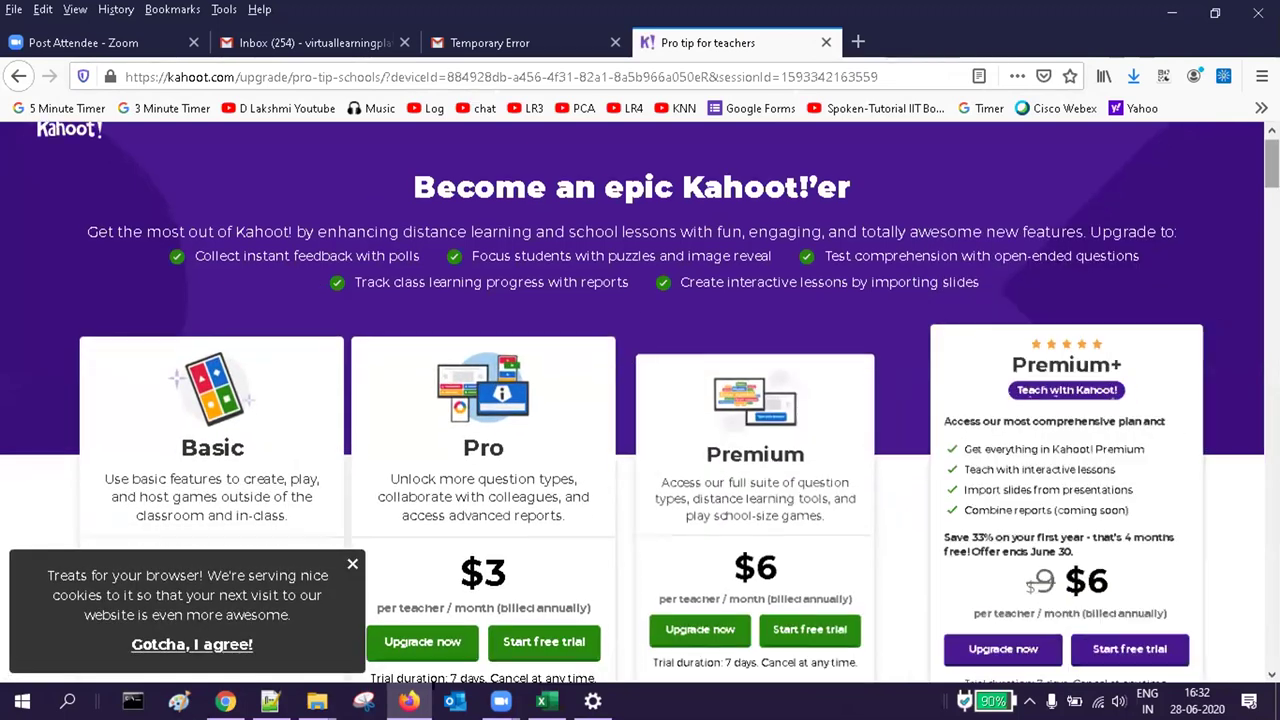
pyautogui.scroll(-8, 640, 400)
pyautogui.scroll(3, 640, 400)
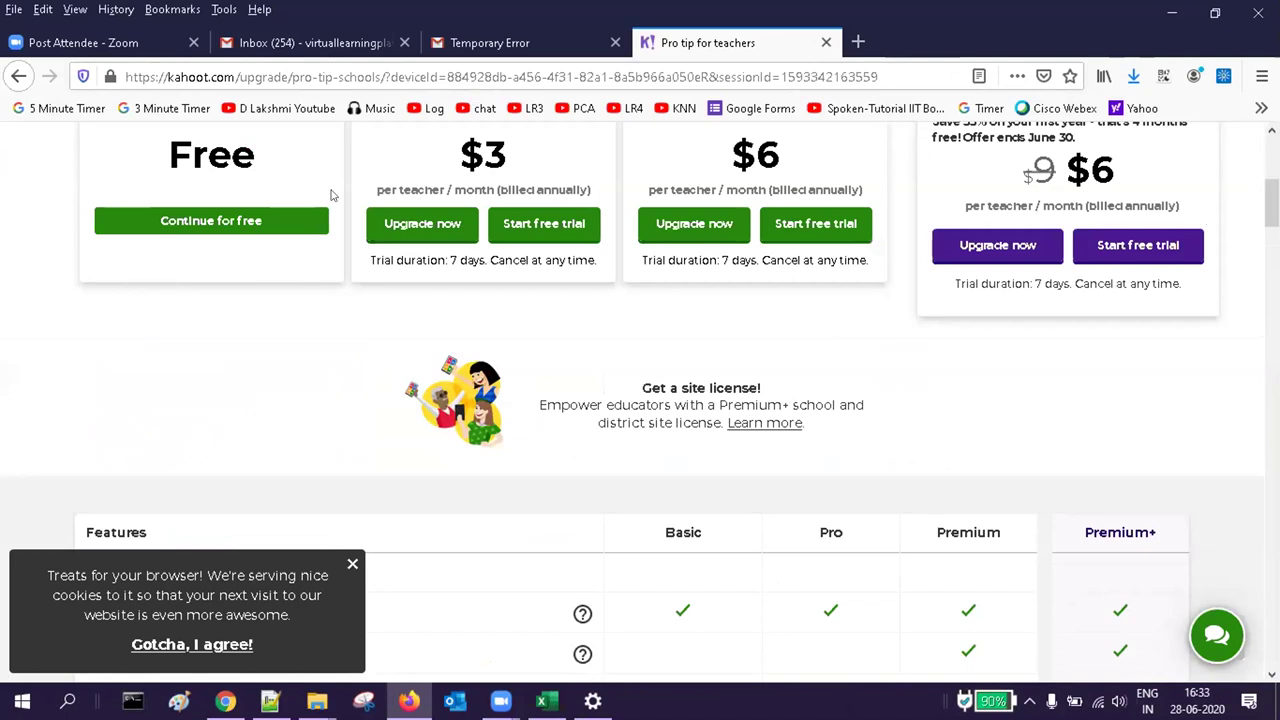
pyautogui.click(254, 223)
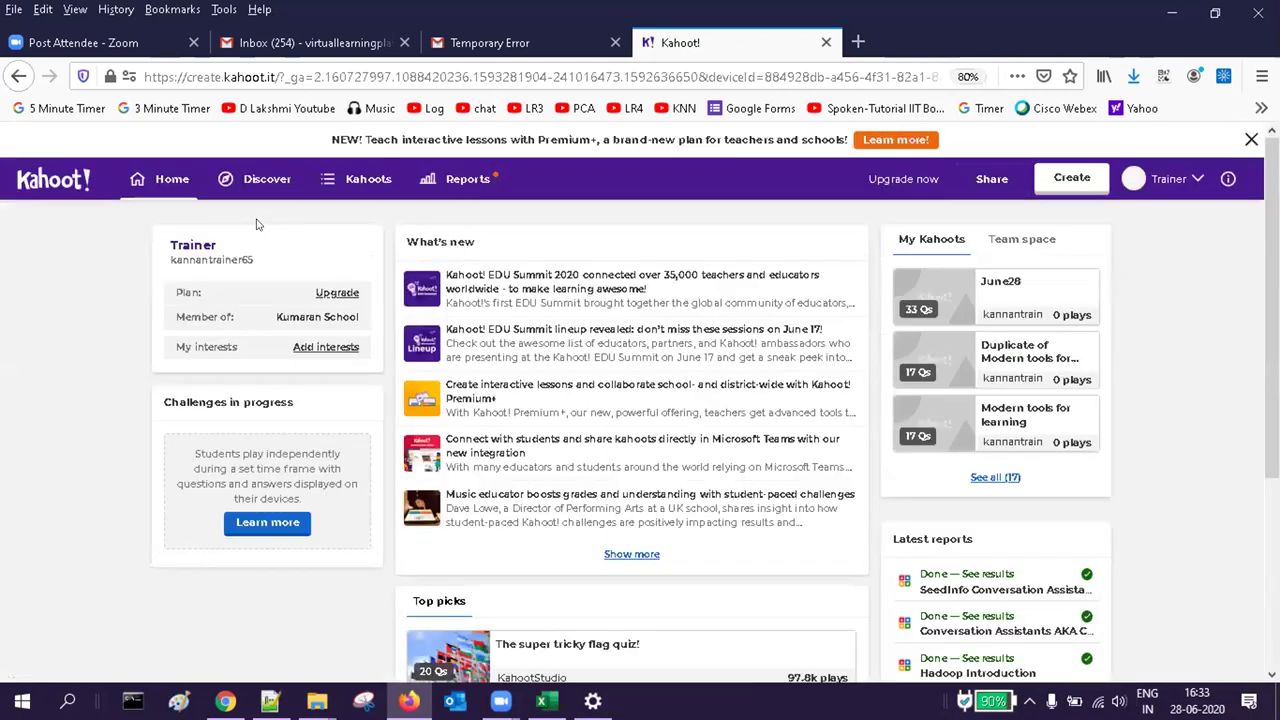
# - Open the "SeedInfo Conversation Assistants AKA Chatbots" quiz from My Kahoots for editing
pyautogui.click(355, 177)
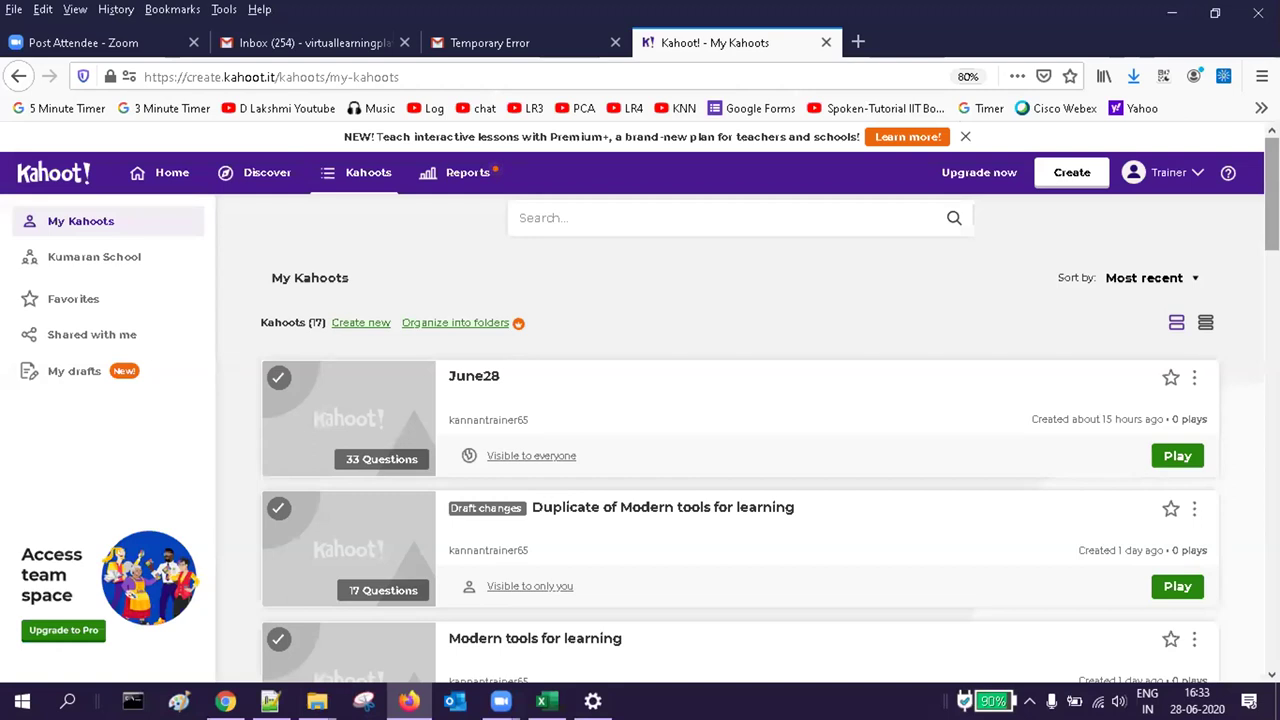
pyautogui.scroll(-5, 738, 439)
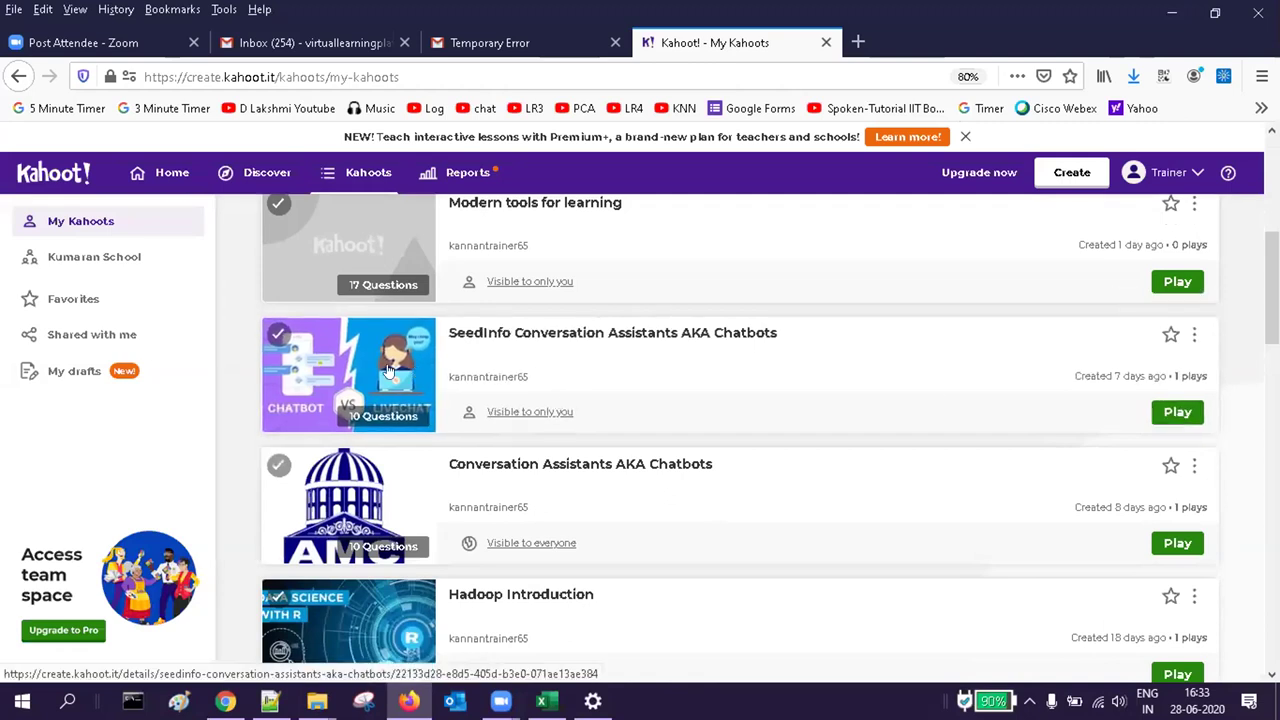
pyautogui.click(390, 370)
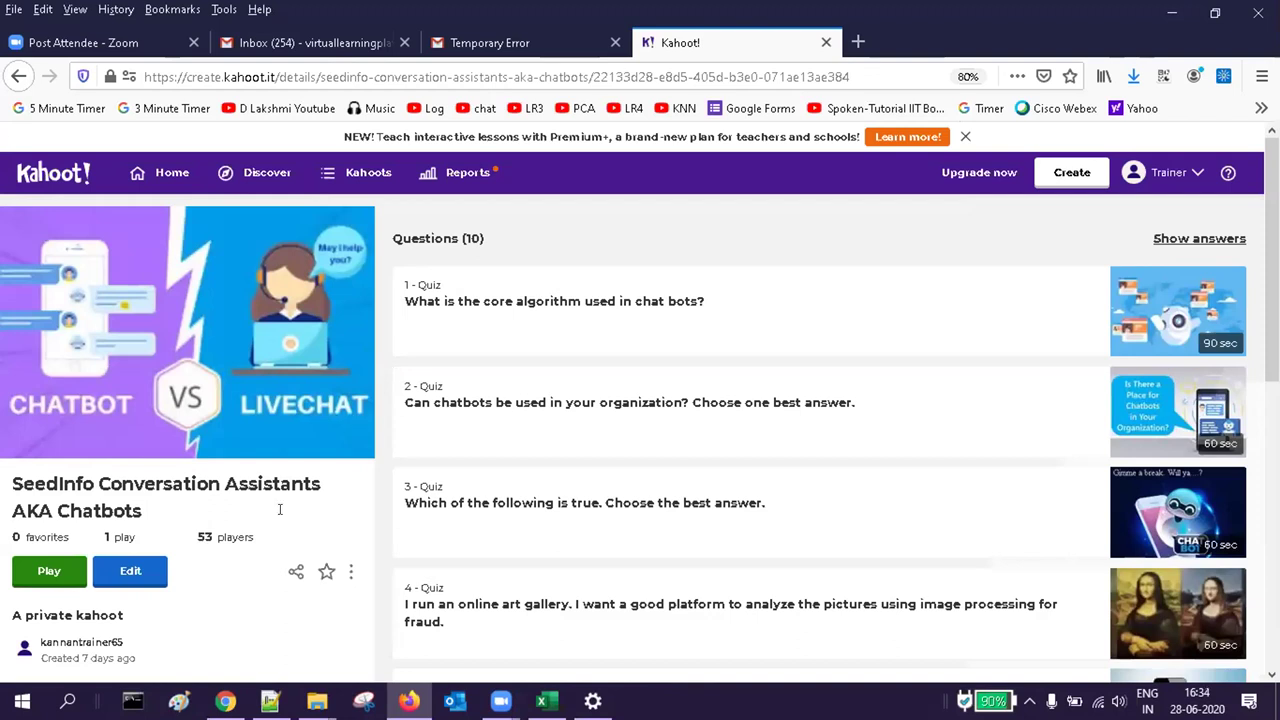
pyautogui.click(113, 578)
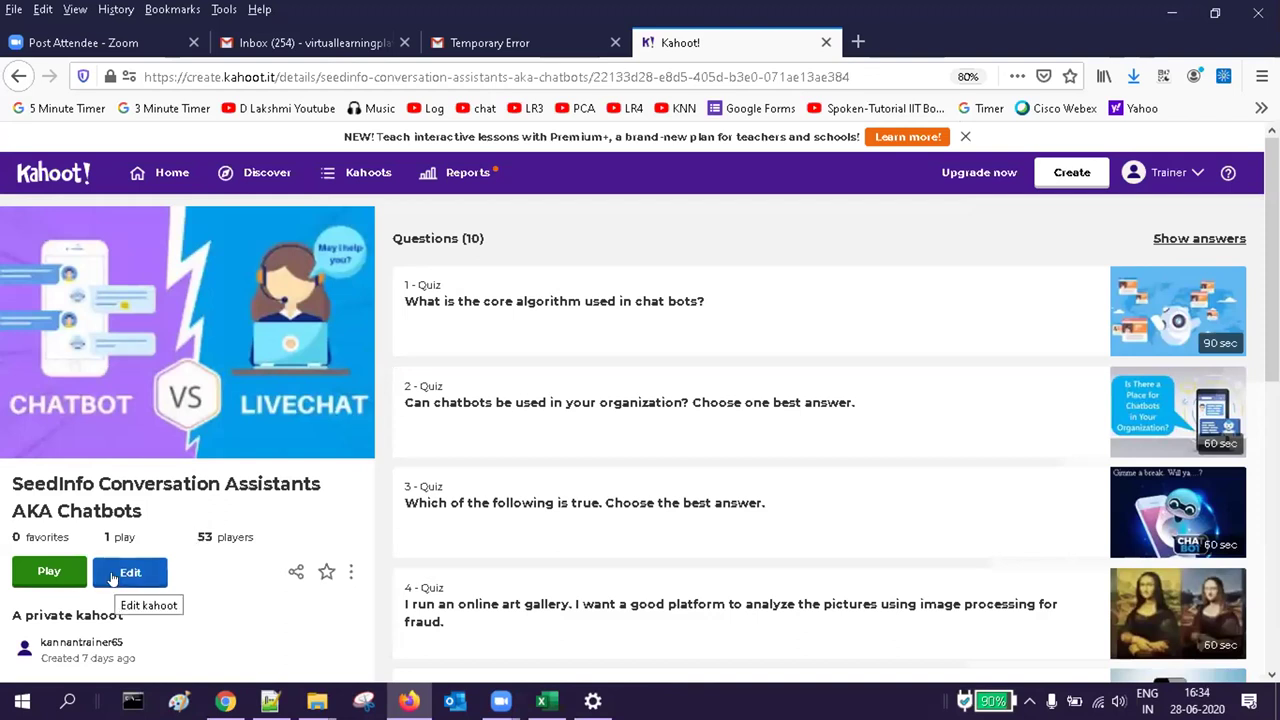
pyautogui.click(113, 578)
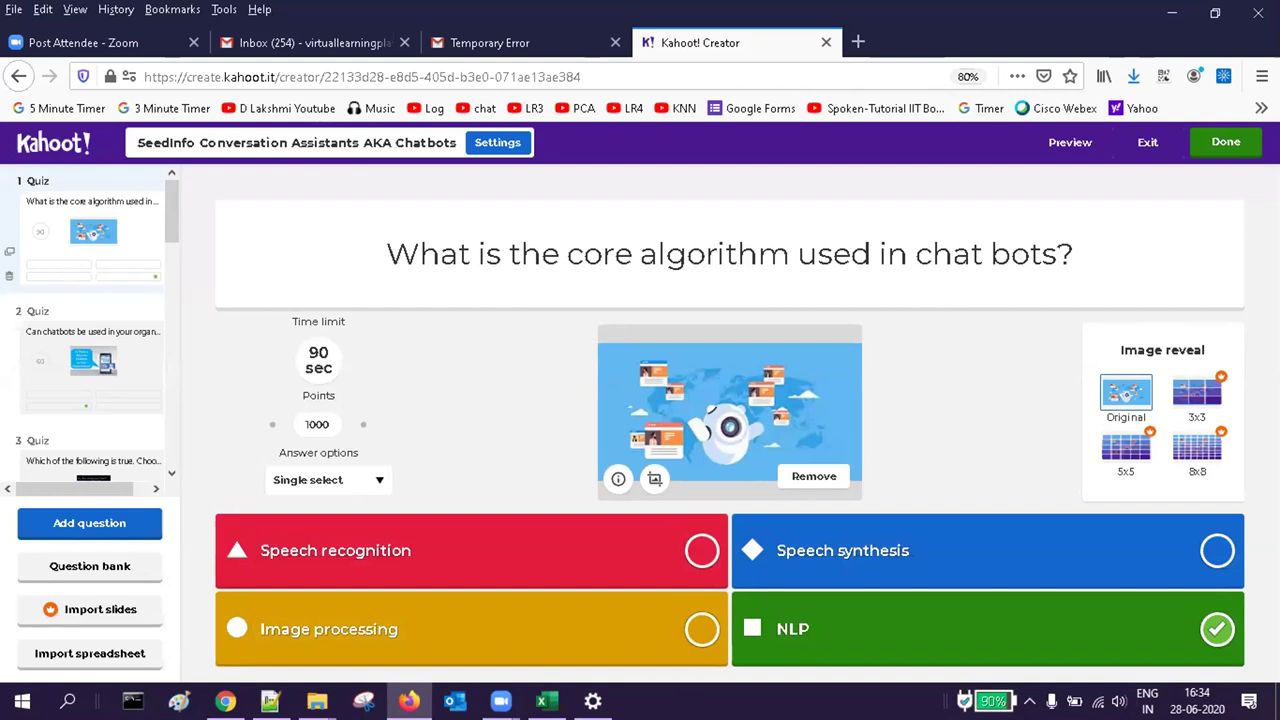
# - Examine the first question's correct answer and its single or multi-select answer options, and view the second question
pyautogui.click(1214, 629)
pyautogui.click(378, 480)
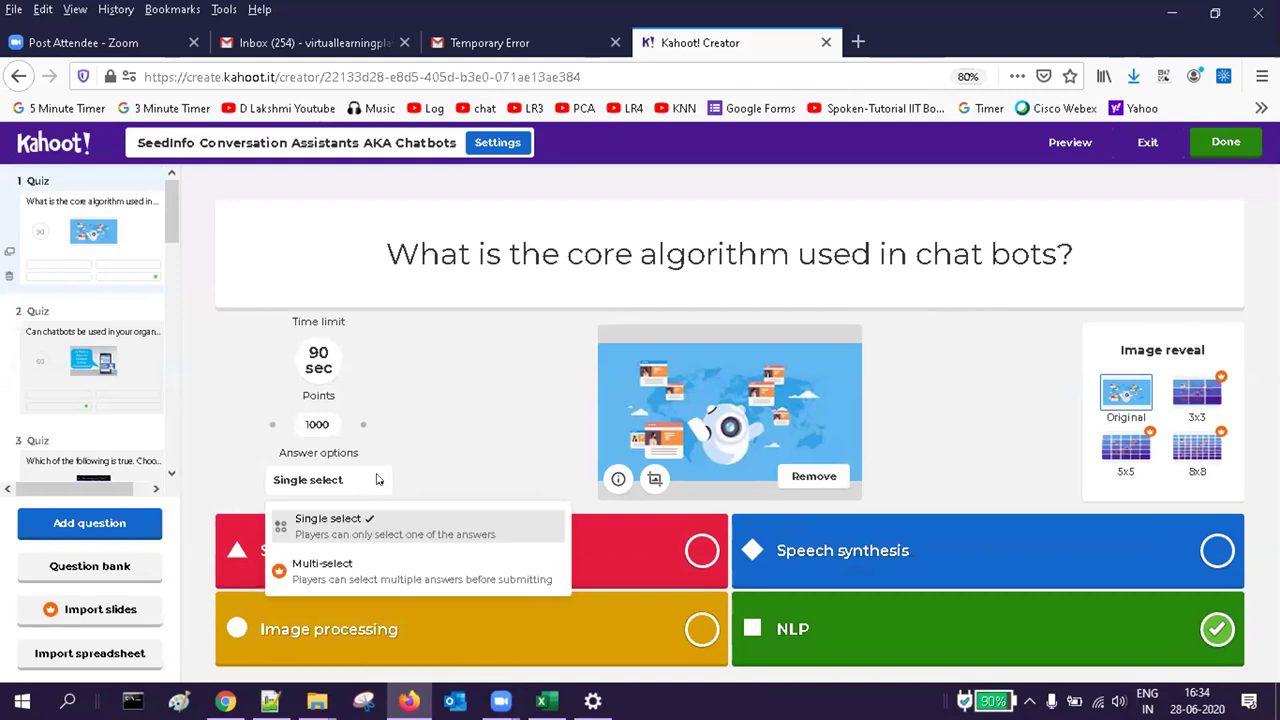
pyautogui.click(414, 420)
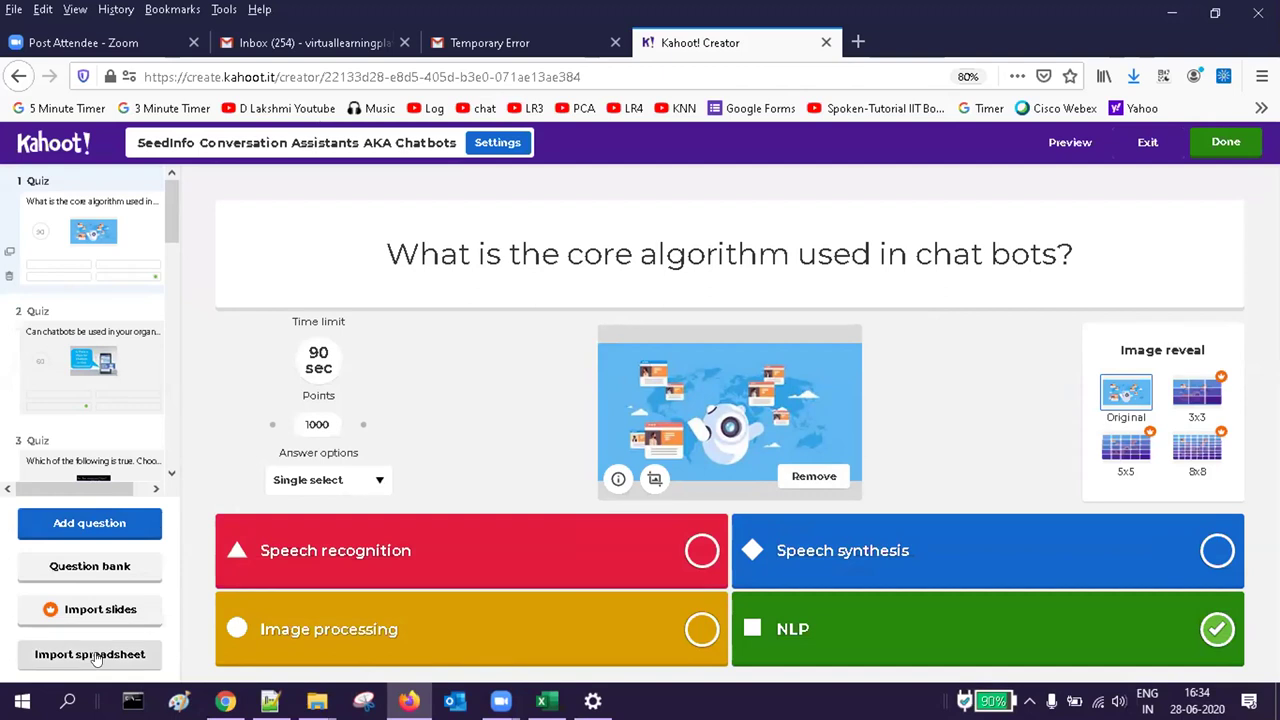
pyautogui.click(110, 383)
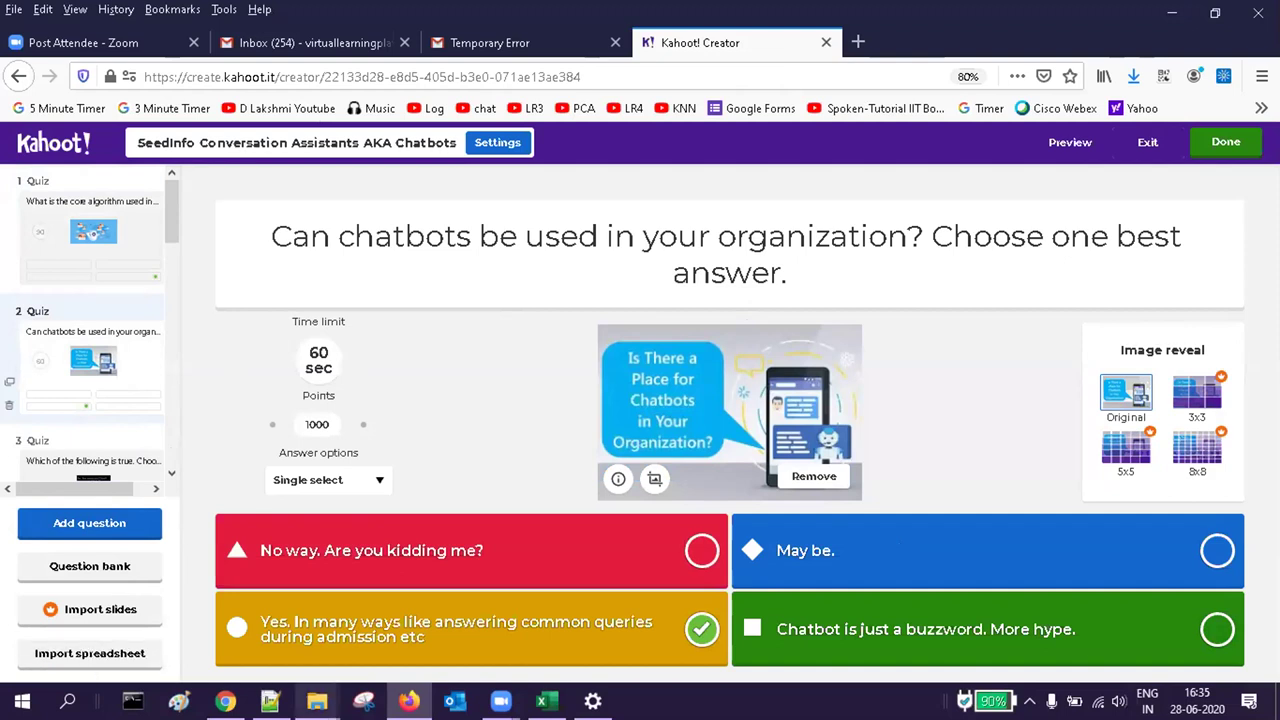
# - Switch to the 20200601_skillrary File Explorer window and open the Kahout folder on the Windows8_OS (C:) drive
pyautogui.moveTo(316, 700)
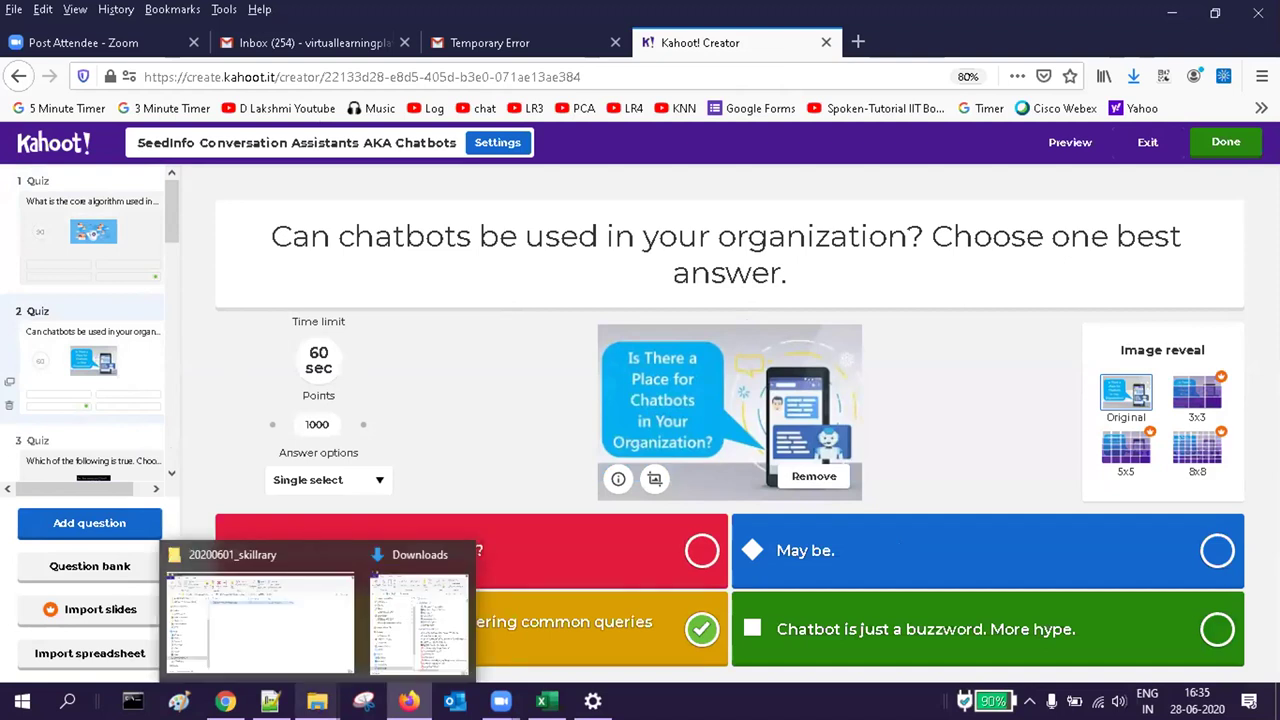
pyautogui.moveTo(295, 650)
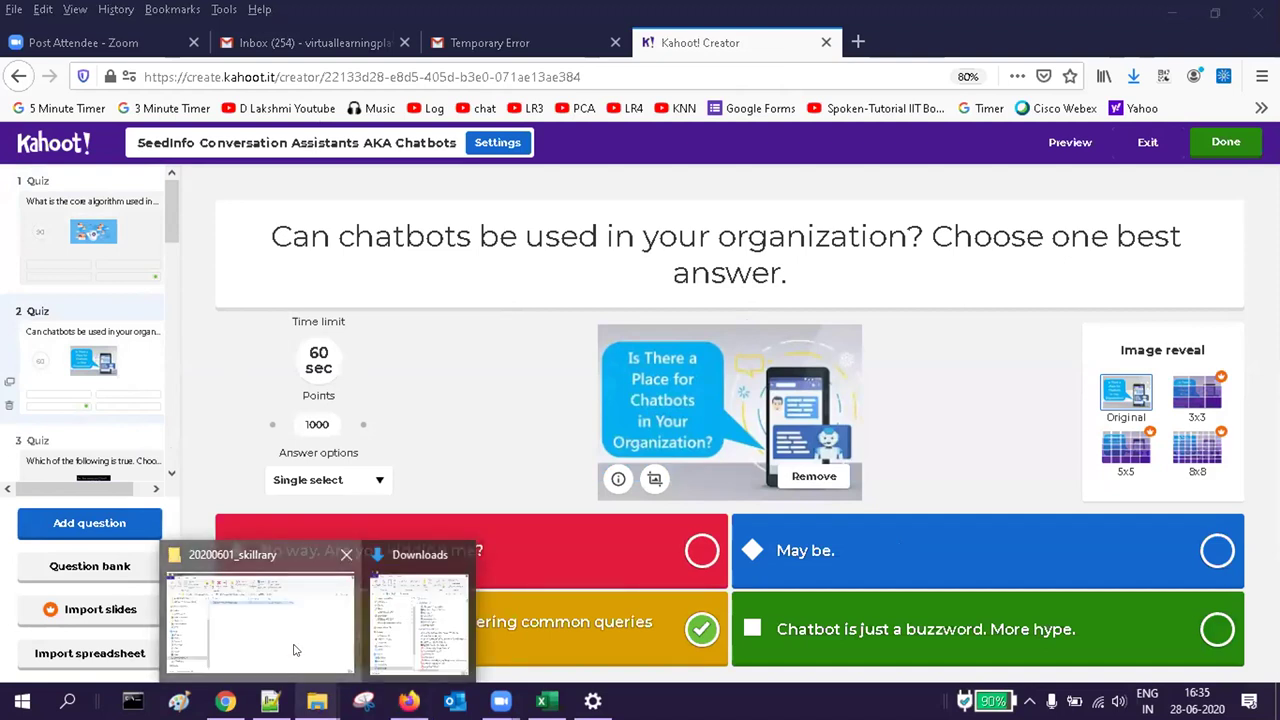
pyautogui.click(295, 650)
pyautogui.click(245, 146)
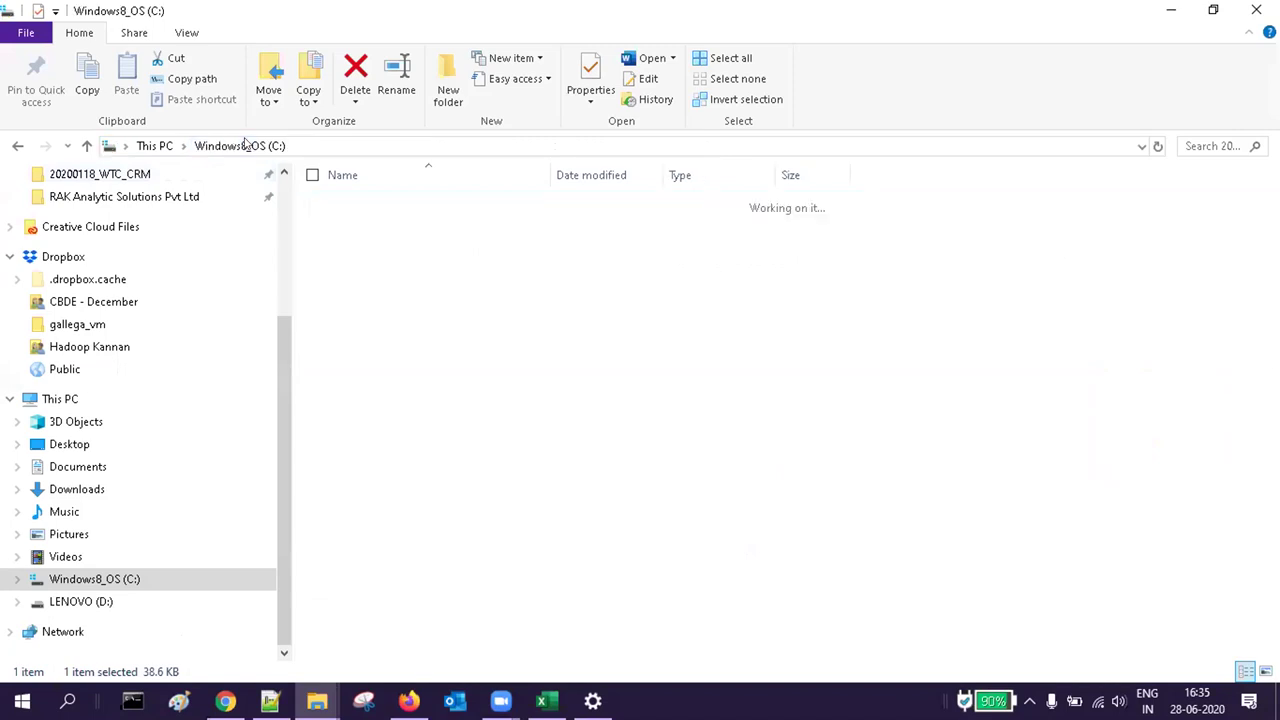
pyautogui.click(363, 280)
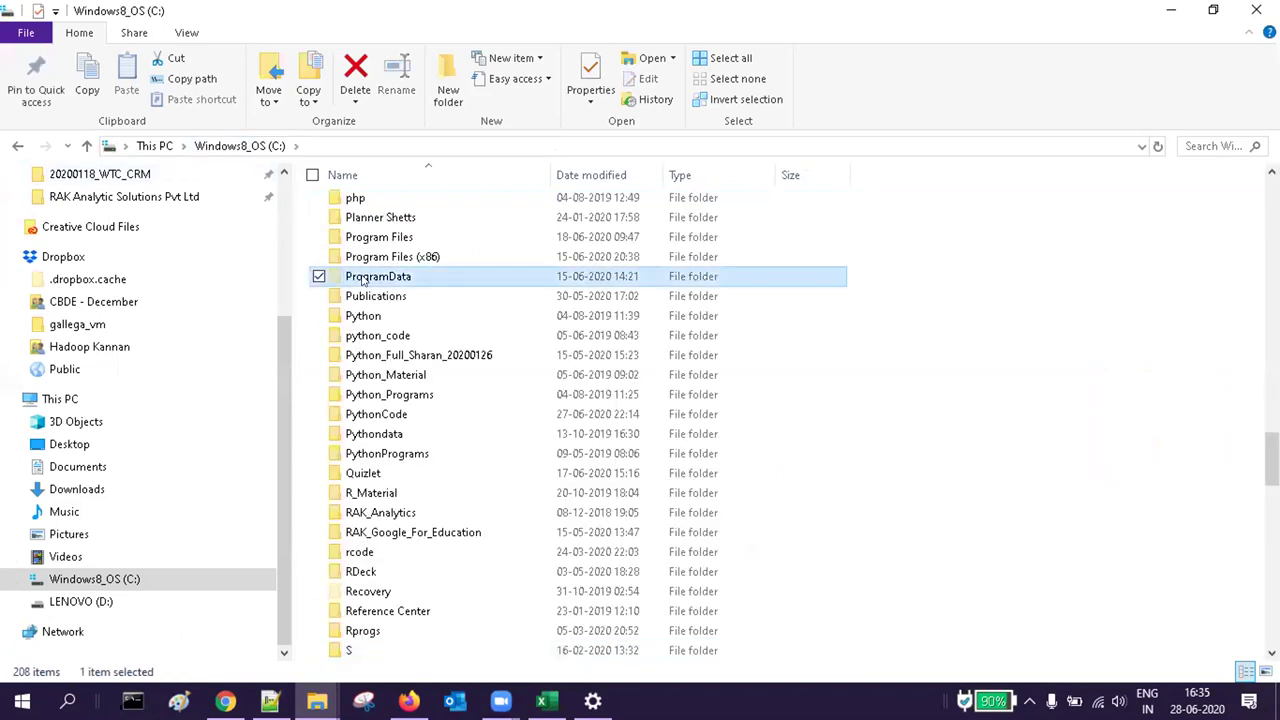
pyautogui.press('Home')
pyautogui.press('k')
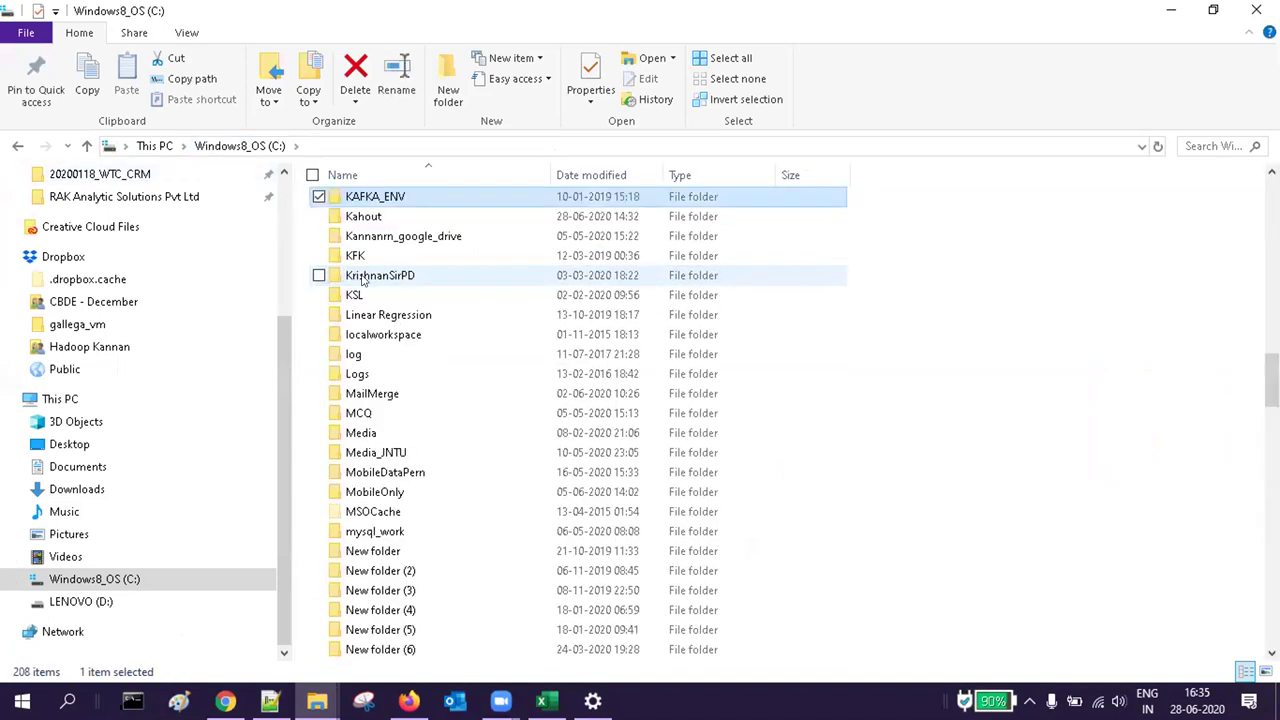
pyautogui.doubleClick(365, 220)
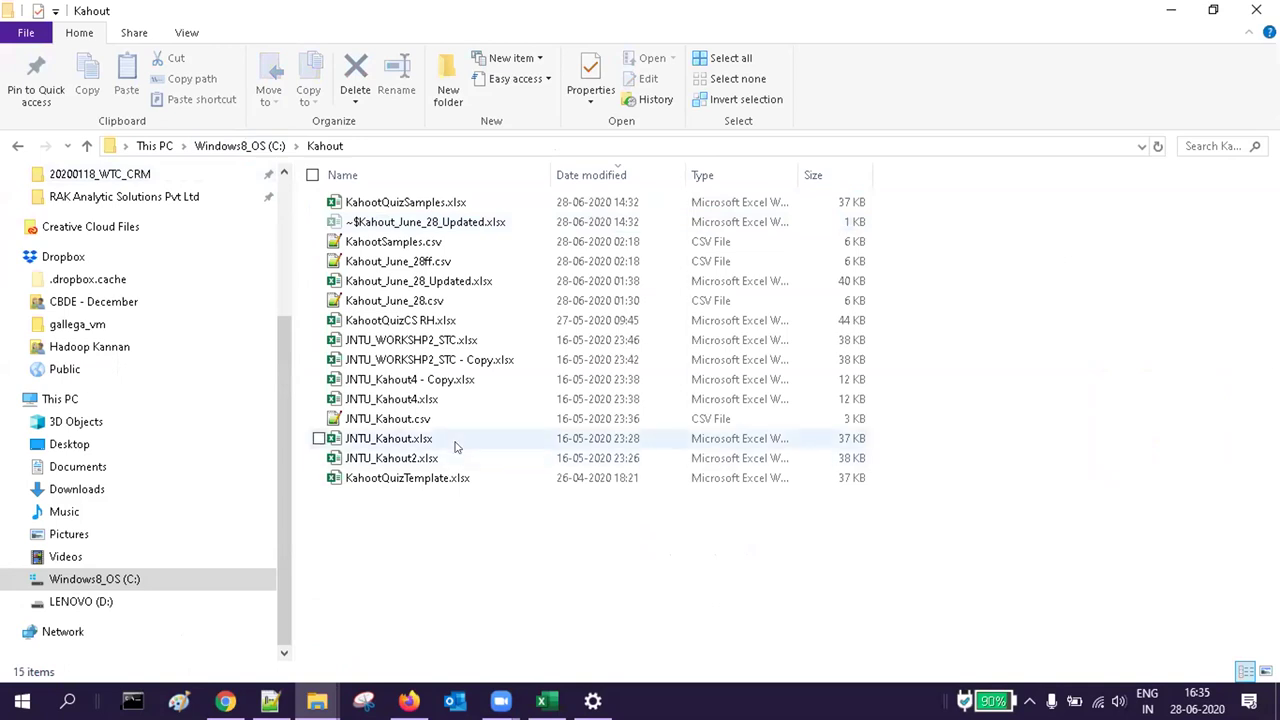
# - Open KahootQuizTemplate.xlsx in Excel and enable editing of the workbook
pyautogui.click(410, 479)
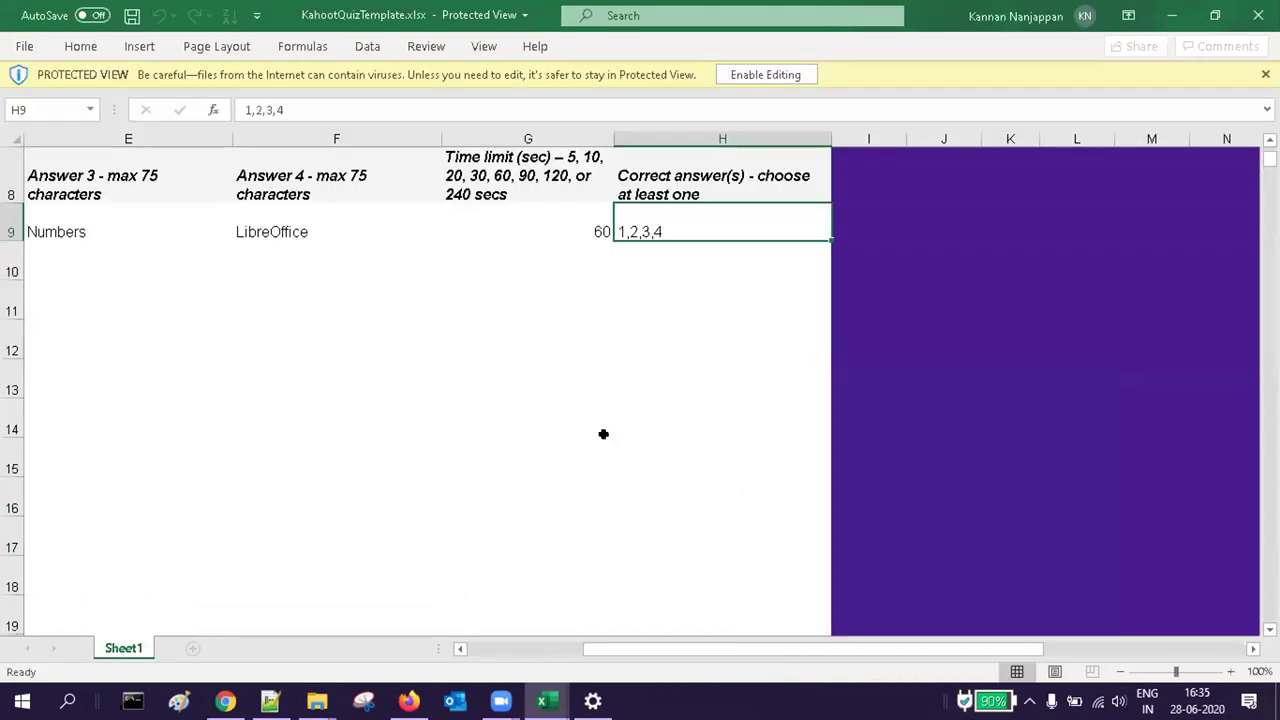
pyautogui.click(765, 75)
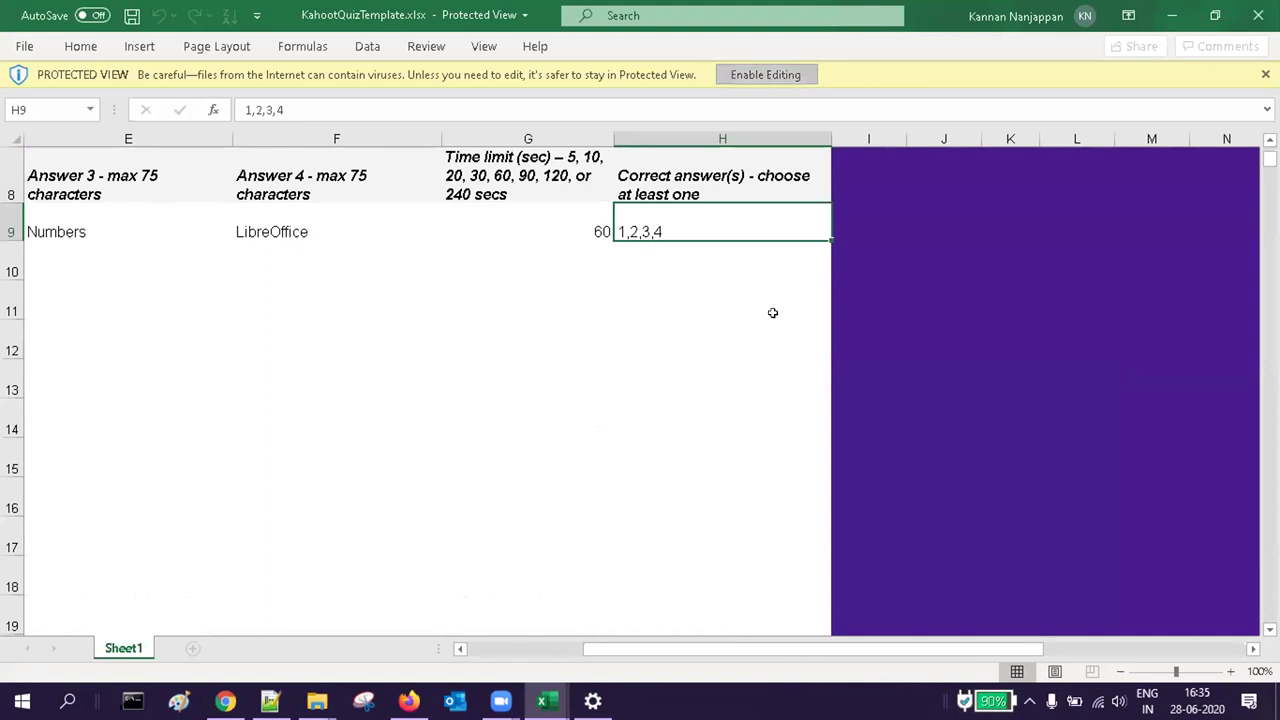
pyautogui.click(778, 351)
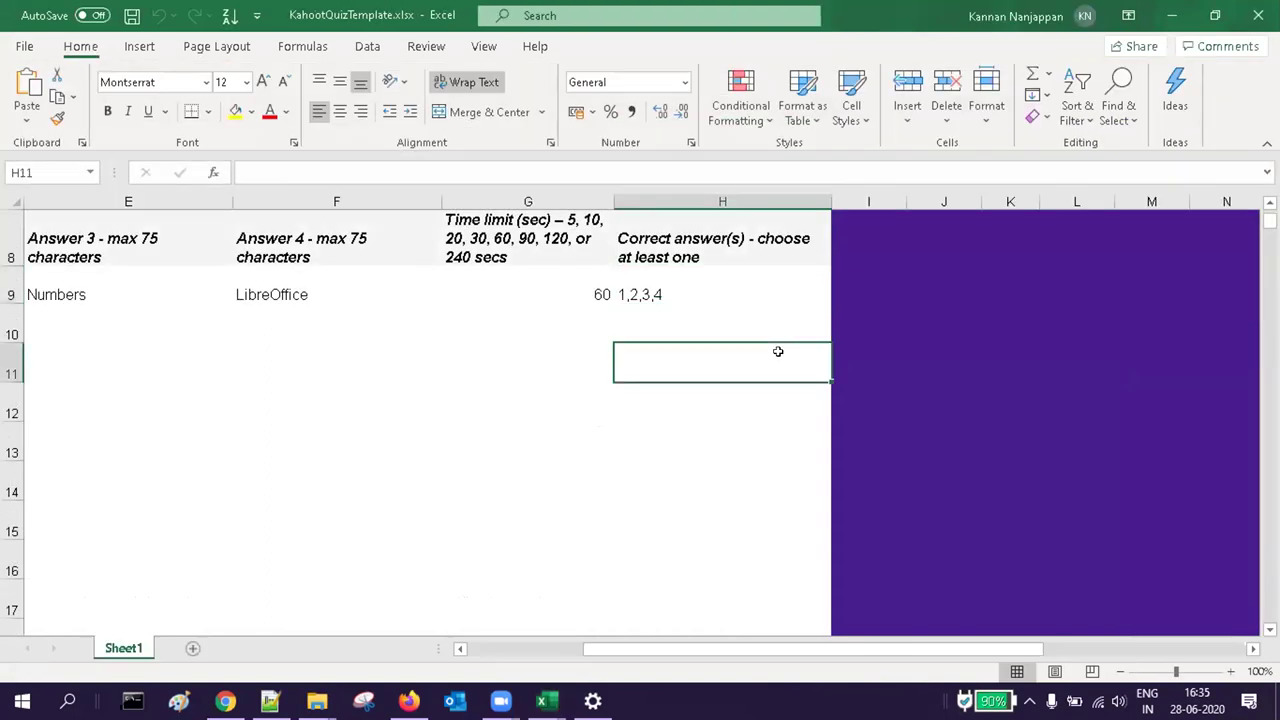
# - Examine the template's row 8 headers for the question, four answers, time limit and correct answers
pyautogui.press('Home')
pyautogui.press('Up')
pyautogui.press('Up')
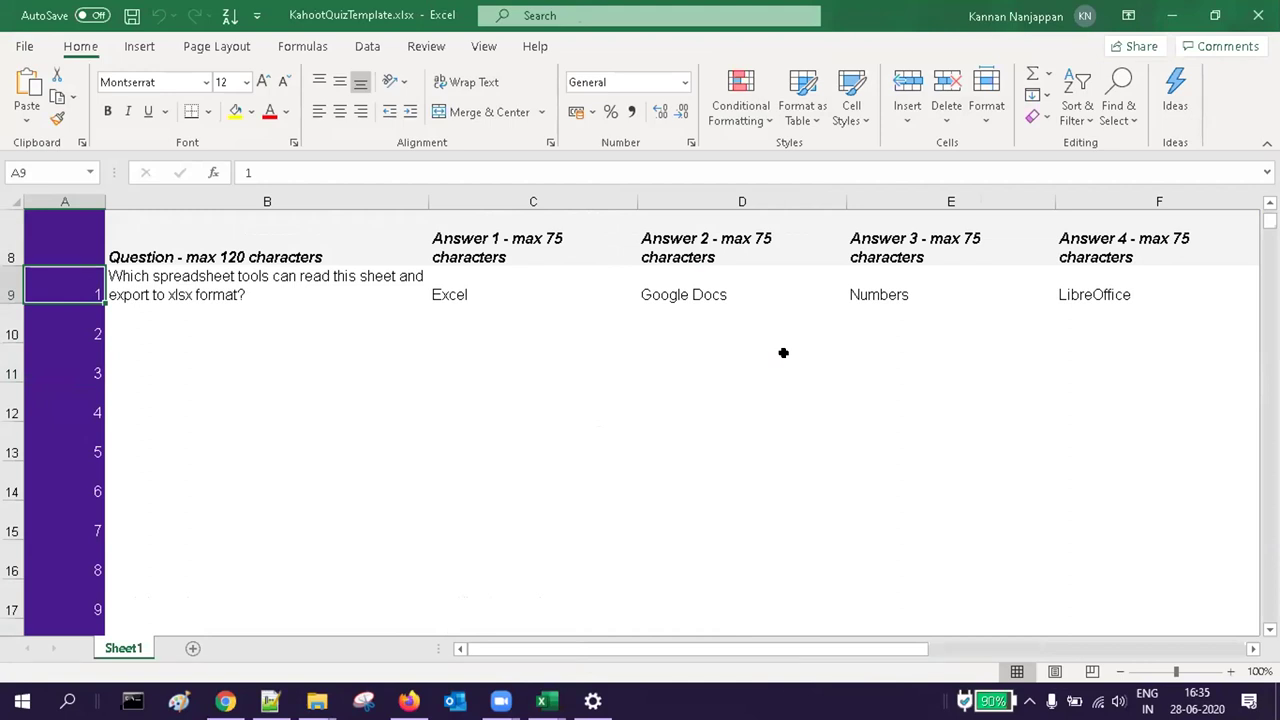
pyautogui.press('Up')
pyautogui.press('Right')
pyautogui.press('Right')
pyautogui.press('Right')
pyautogui.press('Right')
pyautogui.press('Right')
pyautogui.press('Right')
pyautogui.press('Right')
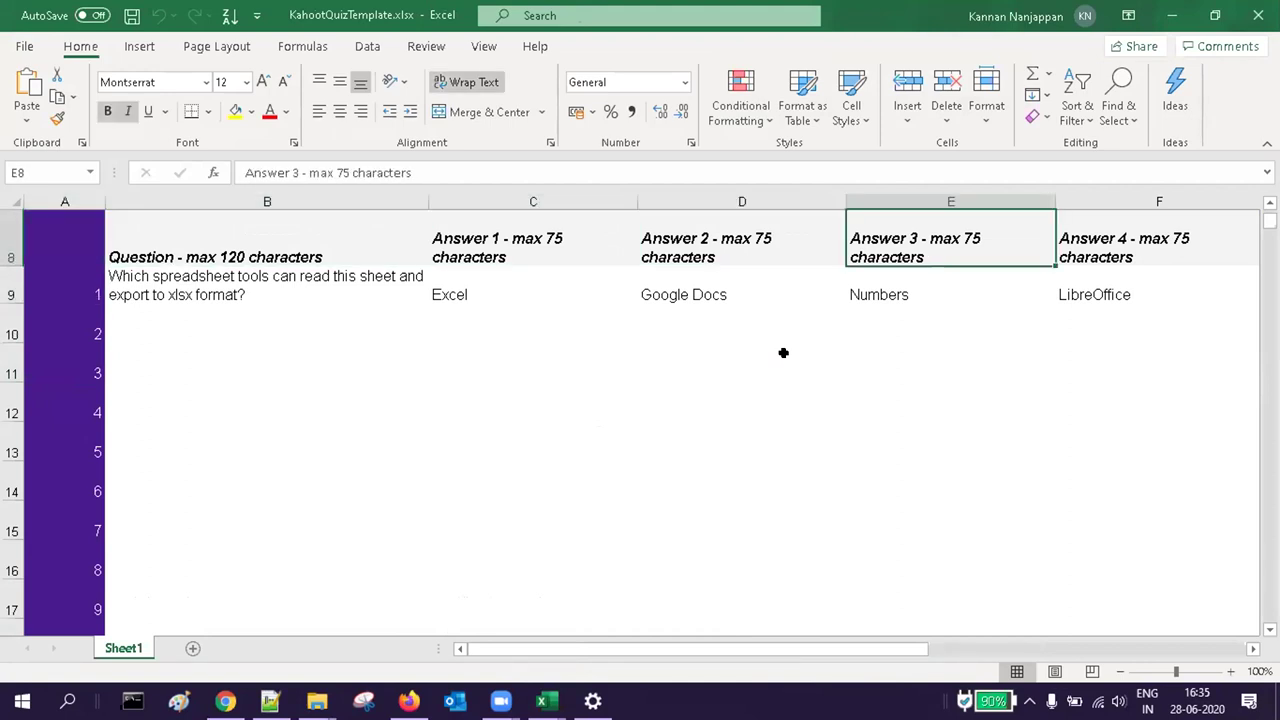
pyautogui.press('Left')
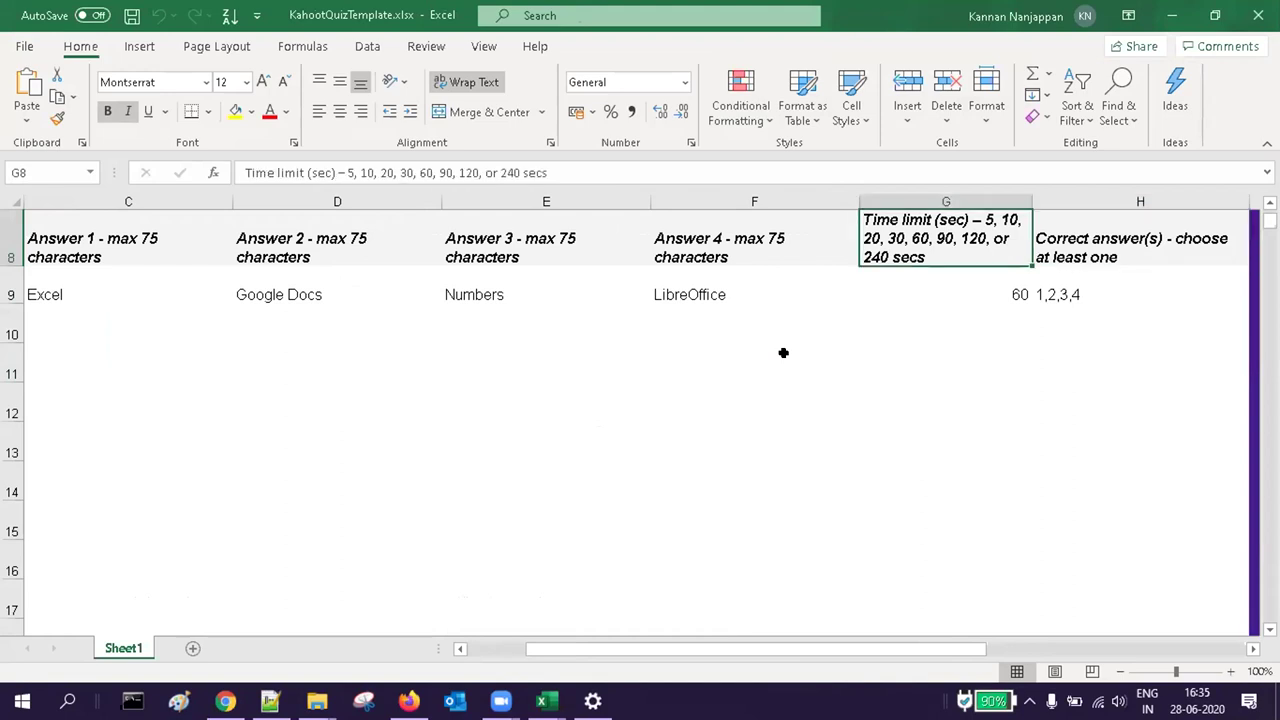
# - Review the template's question, Answer 1 to Answer 4 and time limit column headers once more, including their character limits
pyautogui.press('Home')
pyautogui.press('Right')
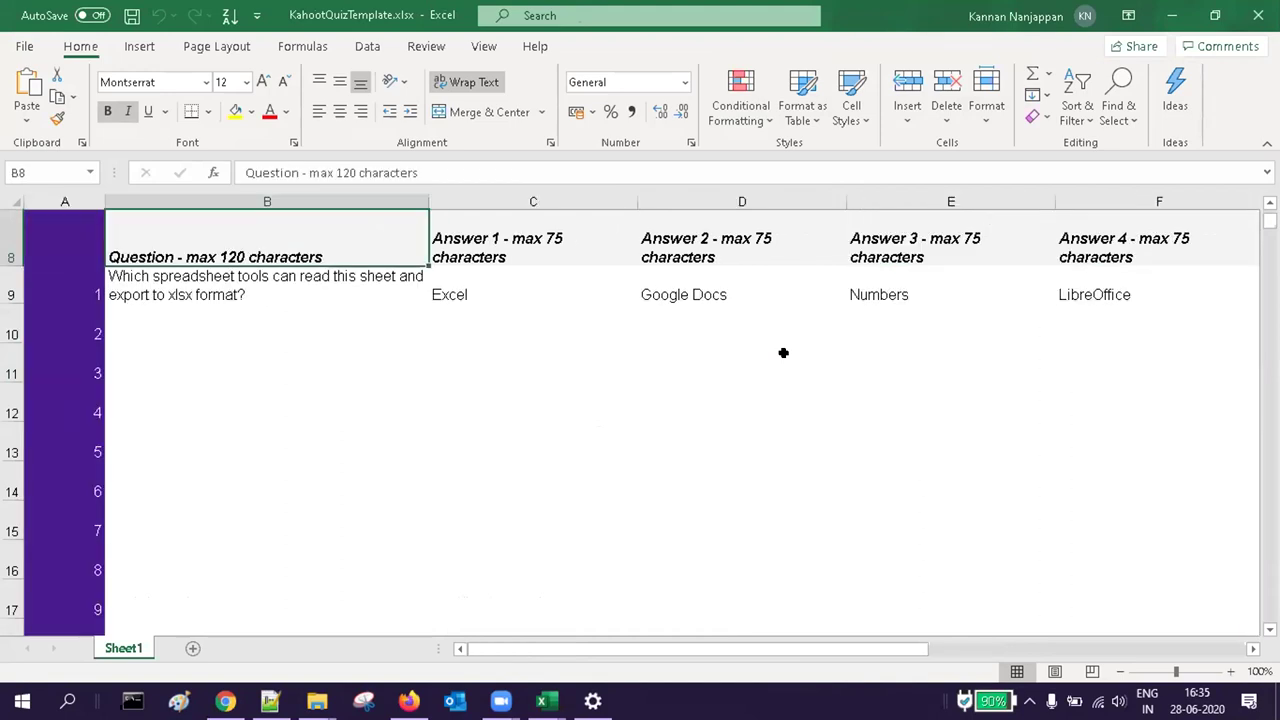
pyautogui.press('Right')
pyautogui.press('Right')
pyautogui.press('Right')
pyautogui.press('Right')
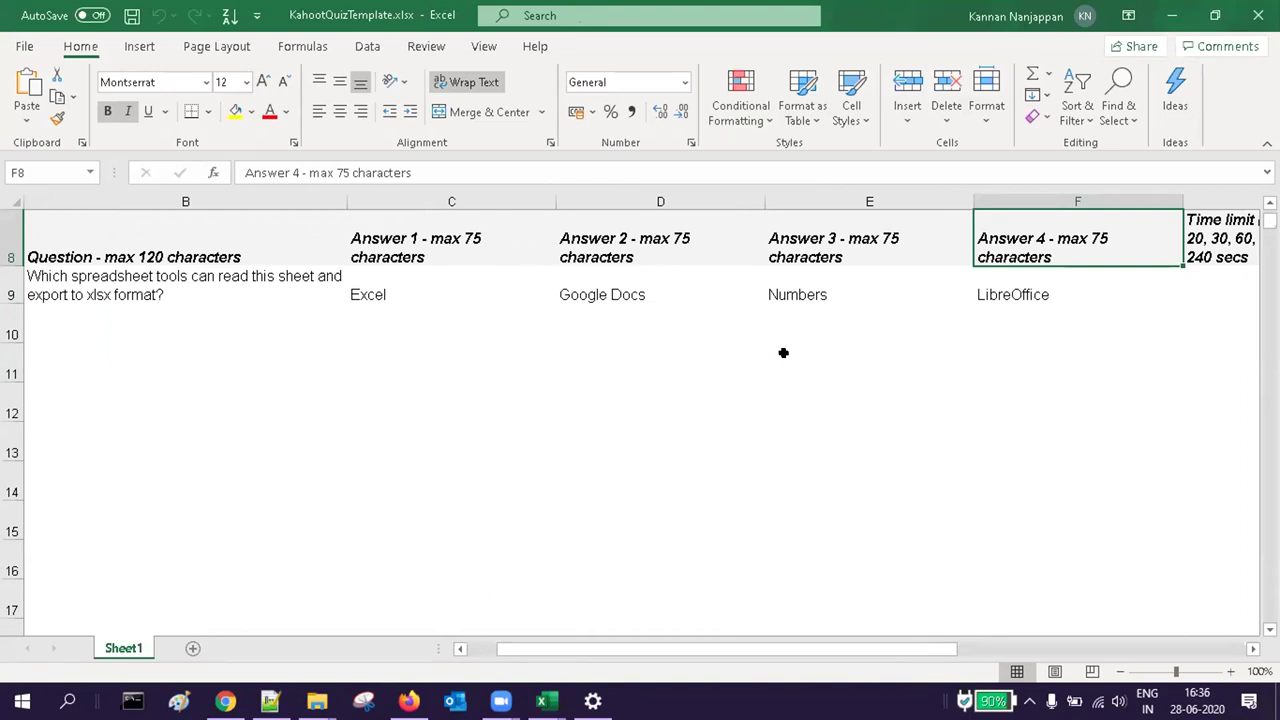
pyautogui.press('Right')
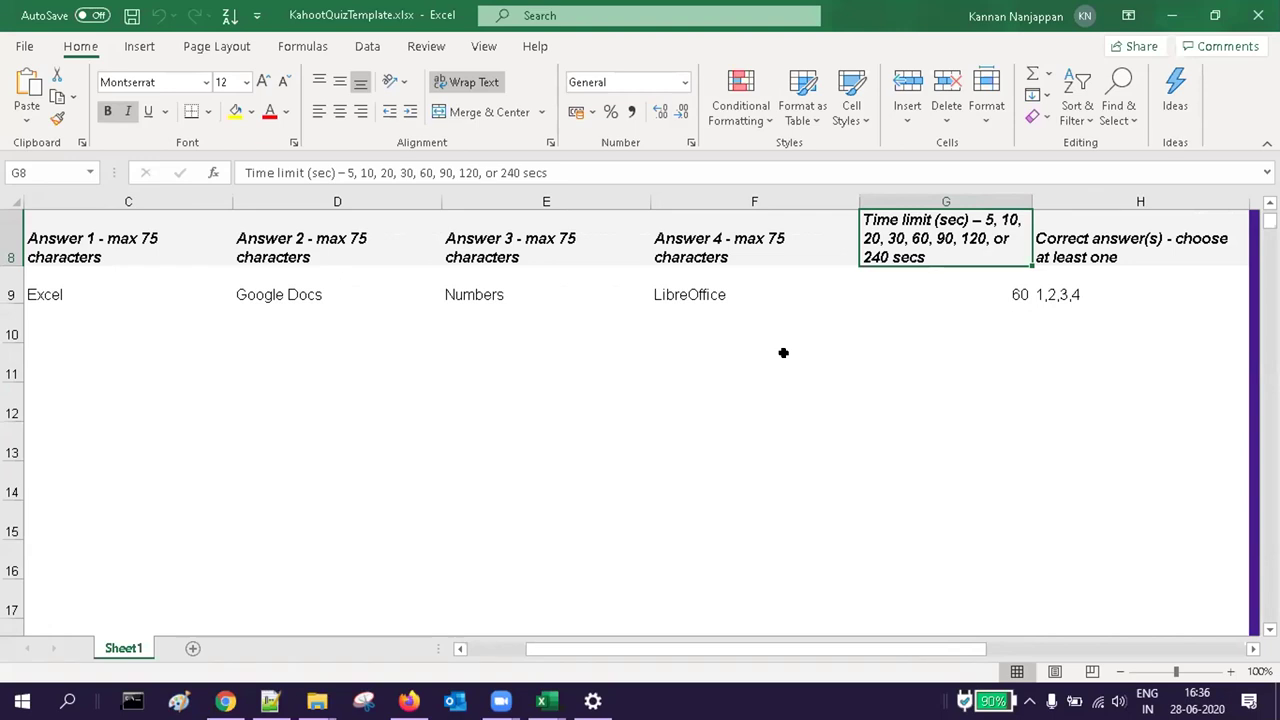
# - Examine the sample question's time limit and correct answers in row 9, and the question numbering in column A
pyautogui.press('Down')
pyautogui.press('Right')
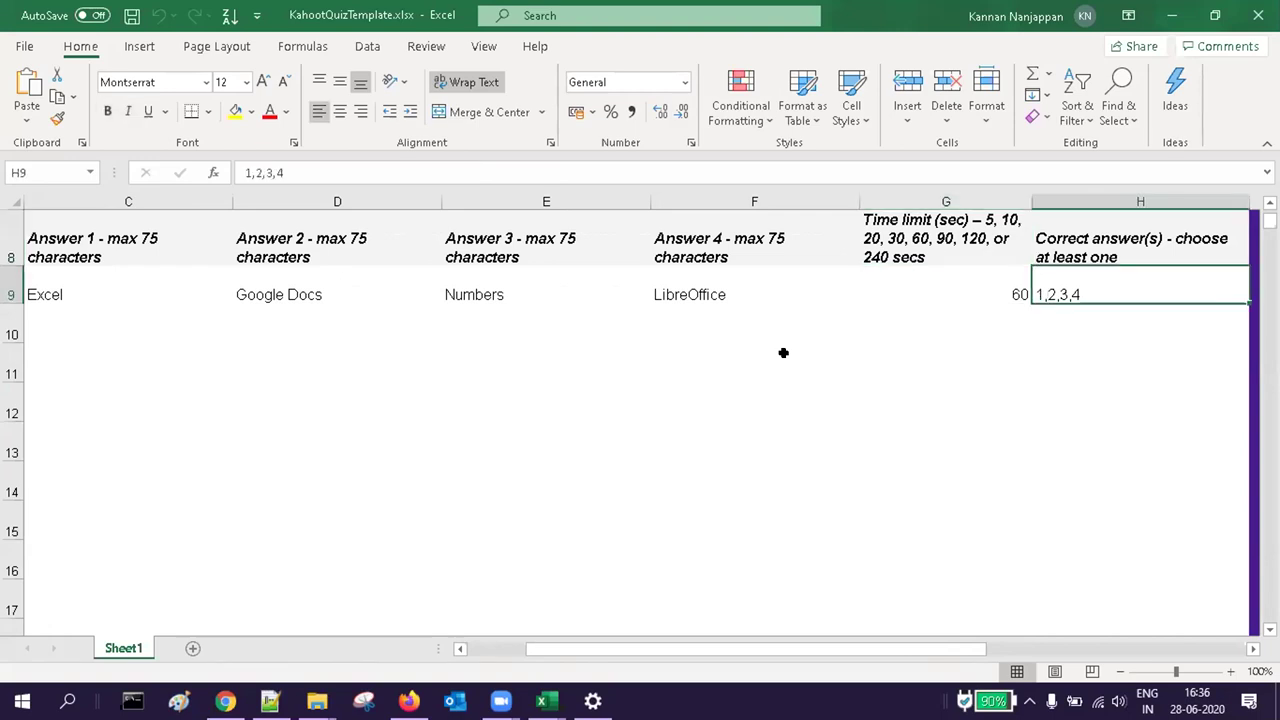
pyautogui.press('Left')
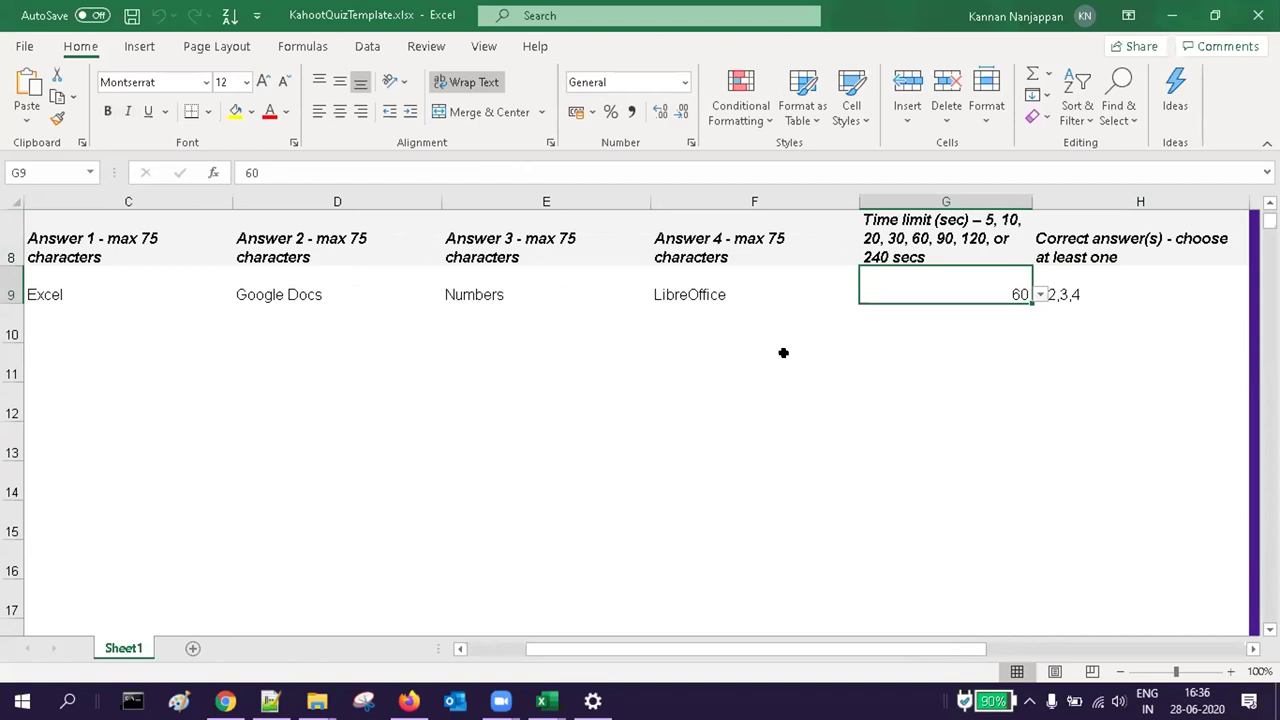
pyautogui.press('Home')
pyautogui.press('Down')
pyautogui.press('Down')
pyautogui.press('Down')
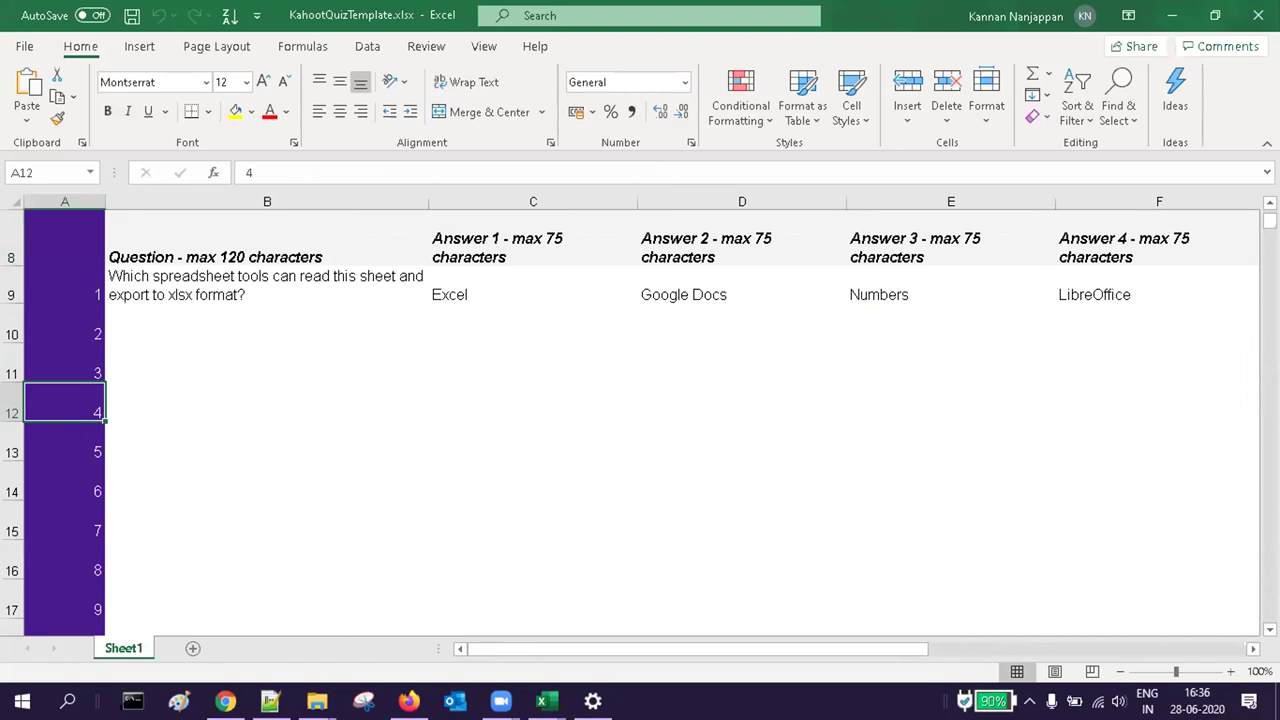
# - Minimize both Excel workbooks and switch to the Kahoot! Creator page in Firefox
pyautogui.click(1174, 20)
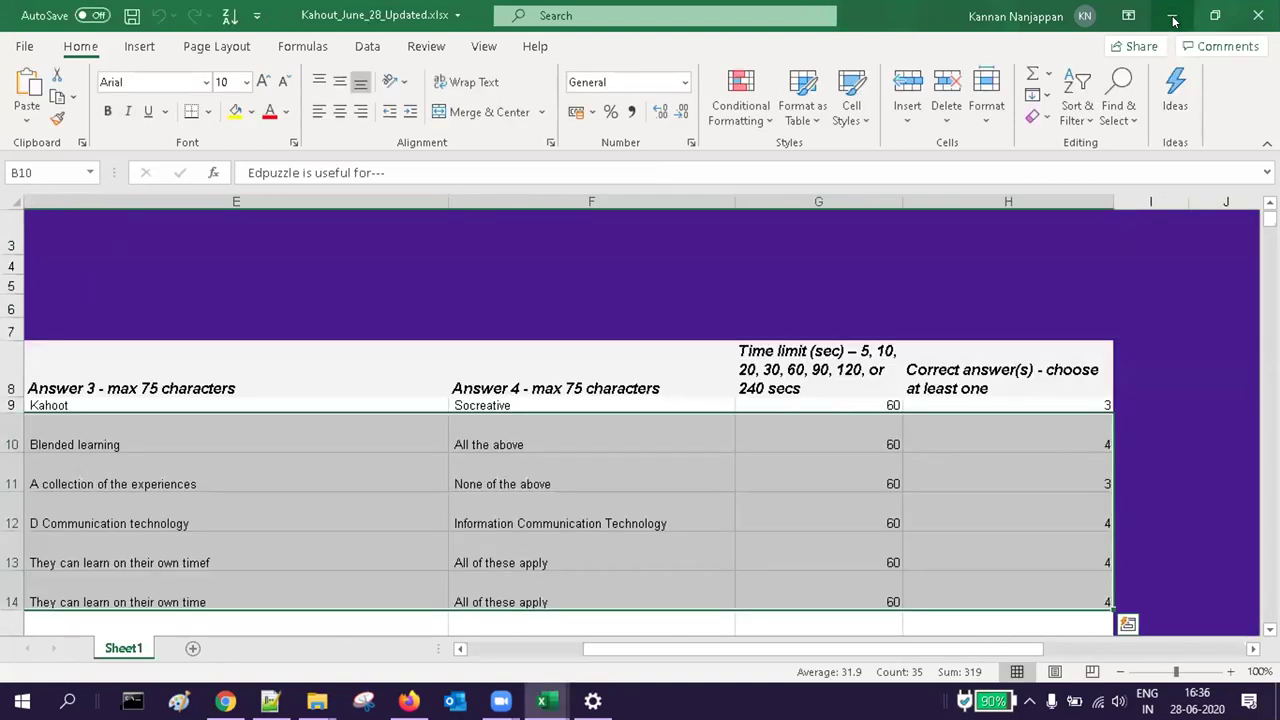
pyautogui.click(1174, 20)
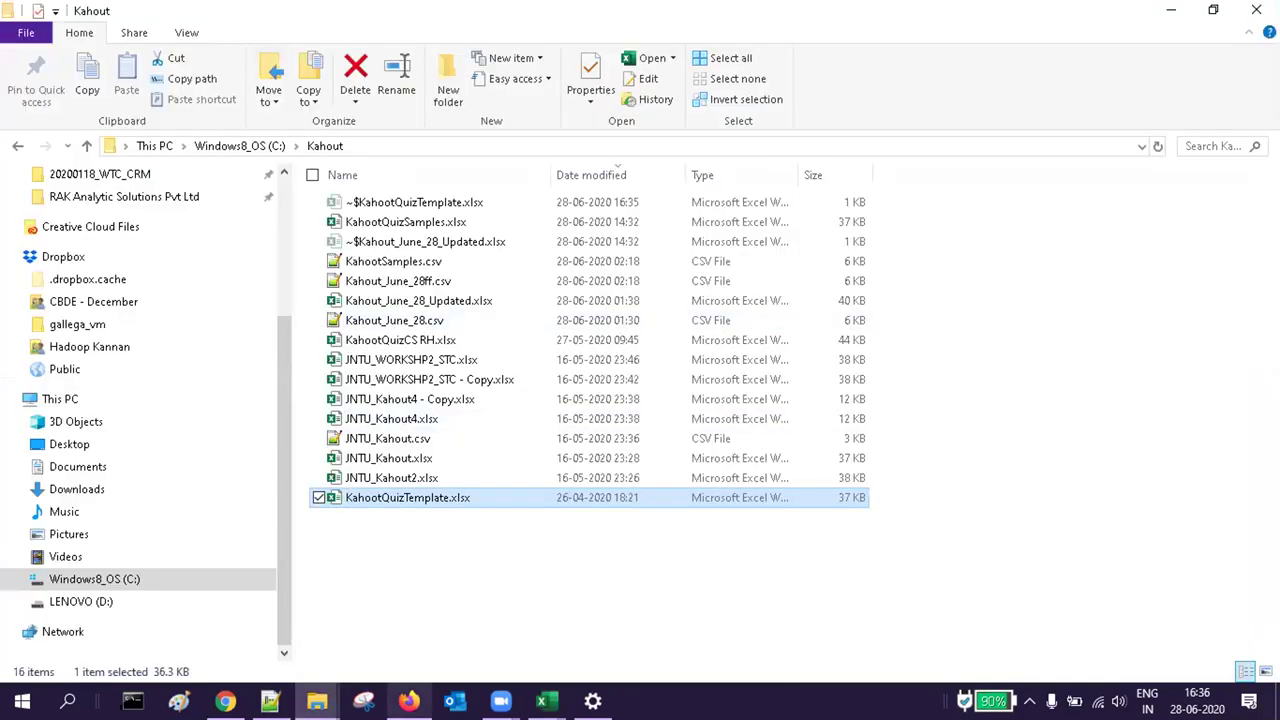
pyautogui.click(409, 700)
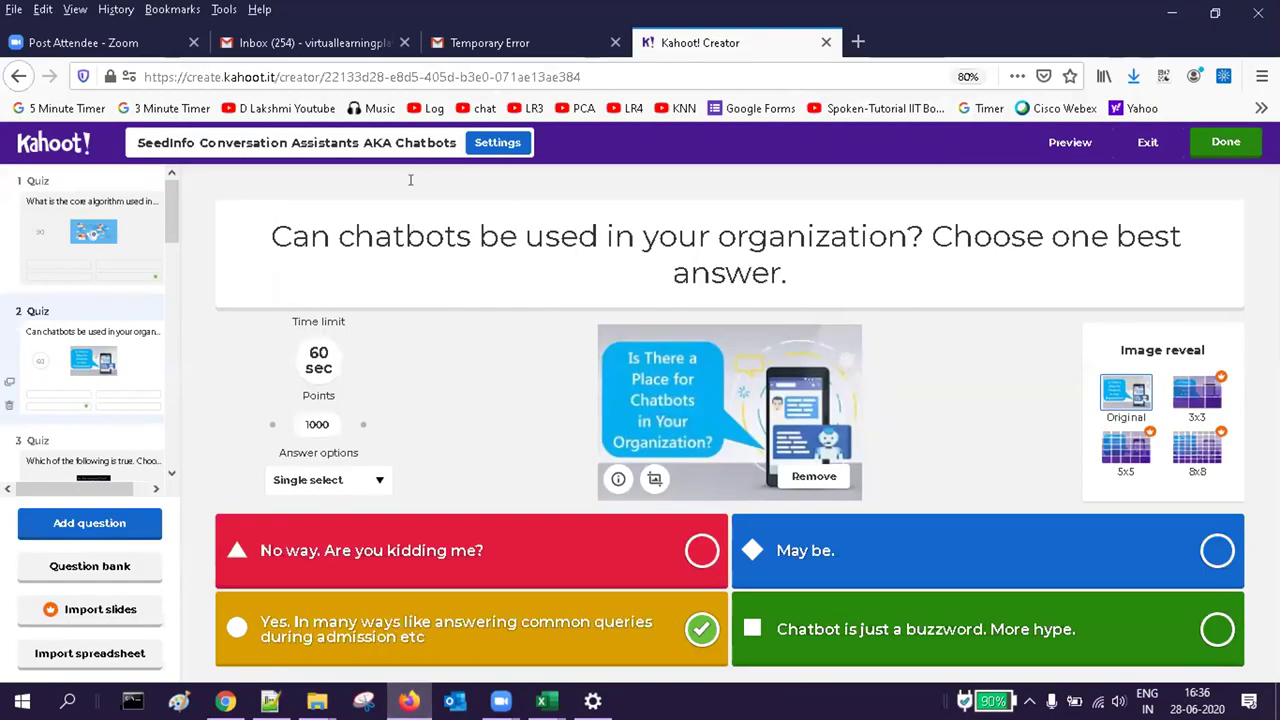
# - Finish editing the SeedInfo Conversation Assistants AKA Chatbots quiz and return to the My Kahoots list
pyautogui.click(1210, 143)
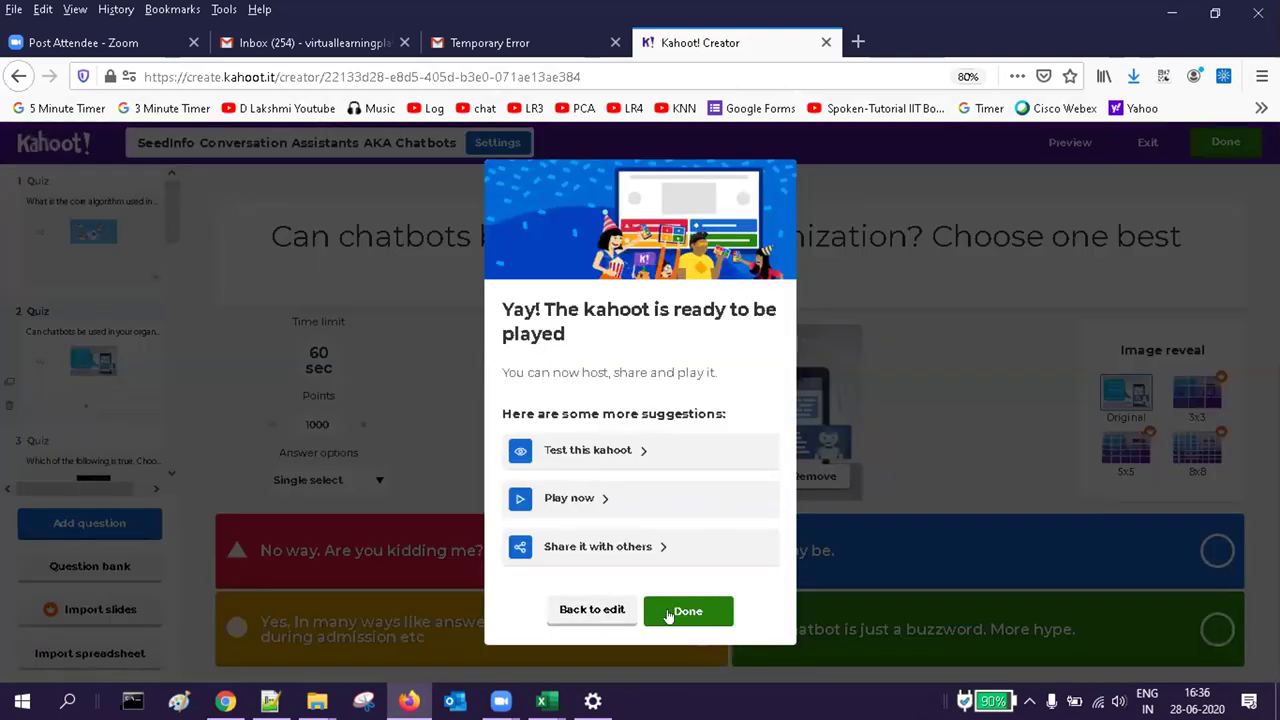
pyautogui.click(668, 612)
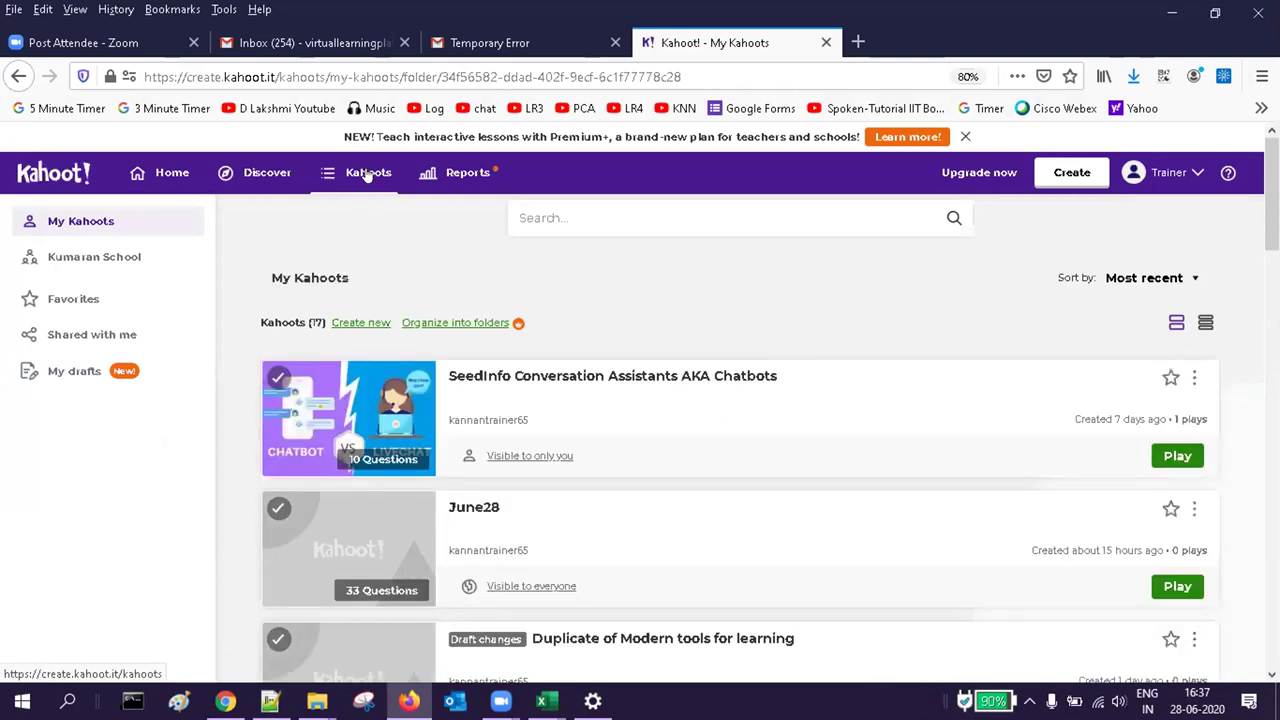
pyautogui.click(368, 174)
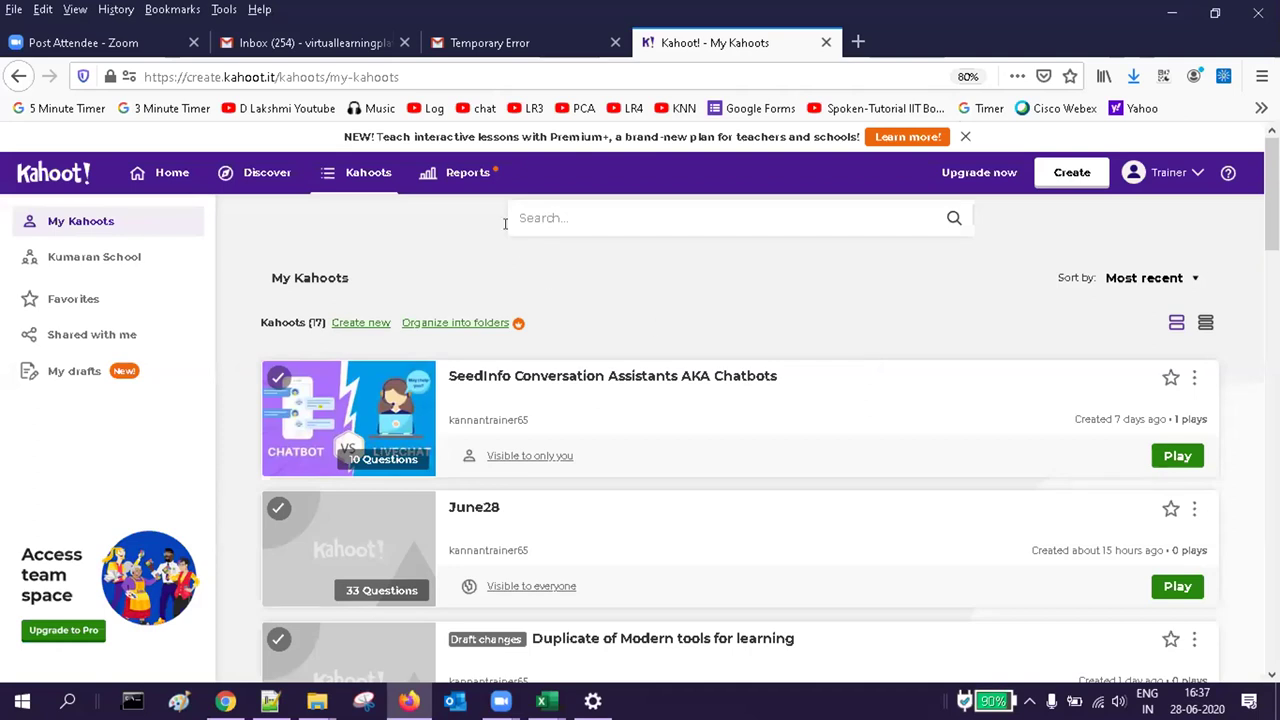
# - Create a new blank kahoot and title it "Machine Learning for UG B Section"
pyautogui.click(1060, 173)
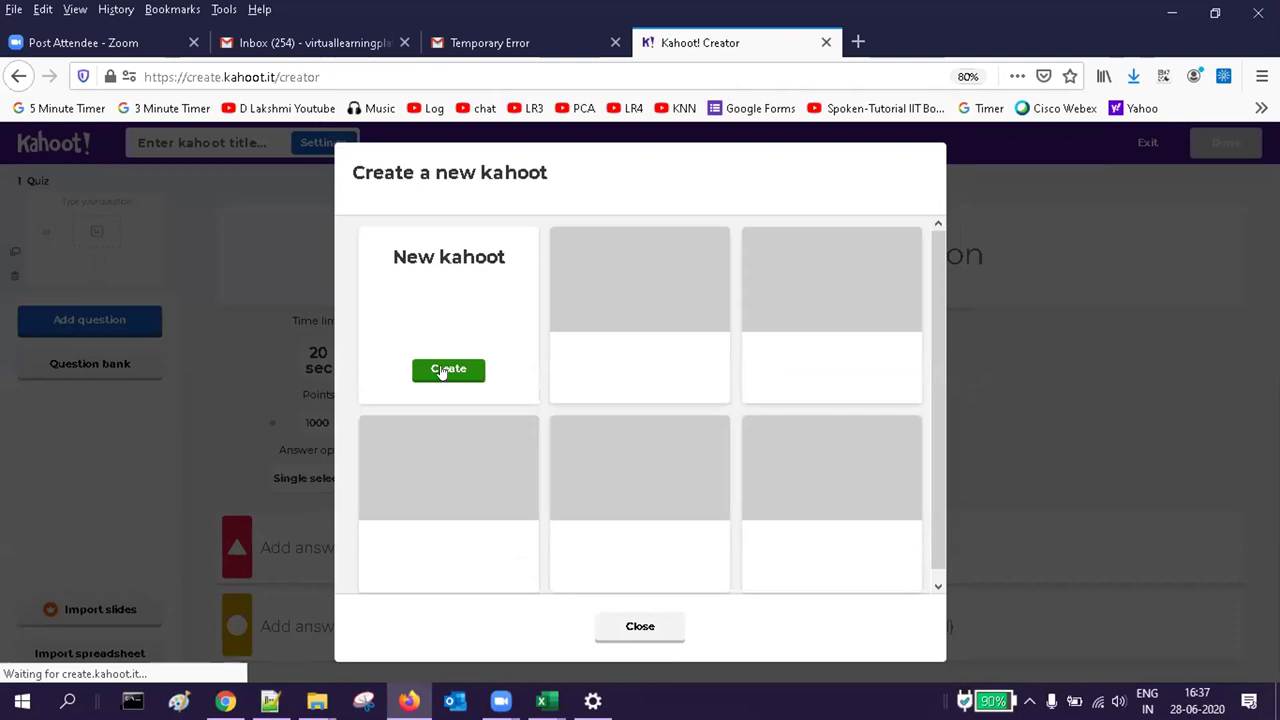
pyautogui.click(441, 370)
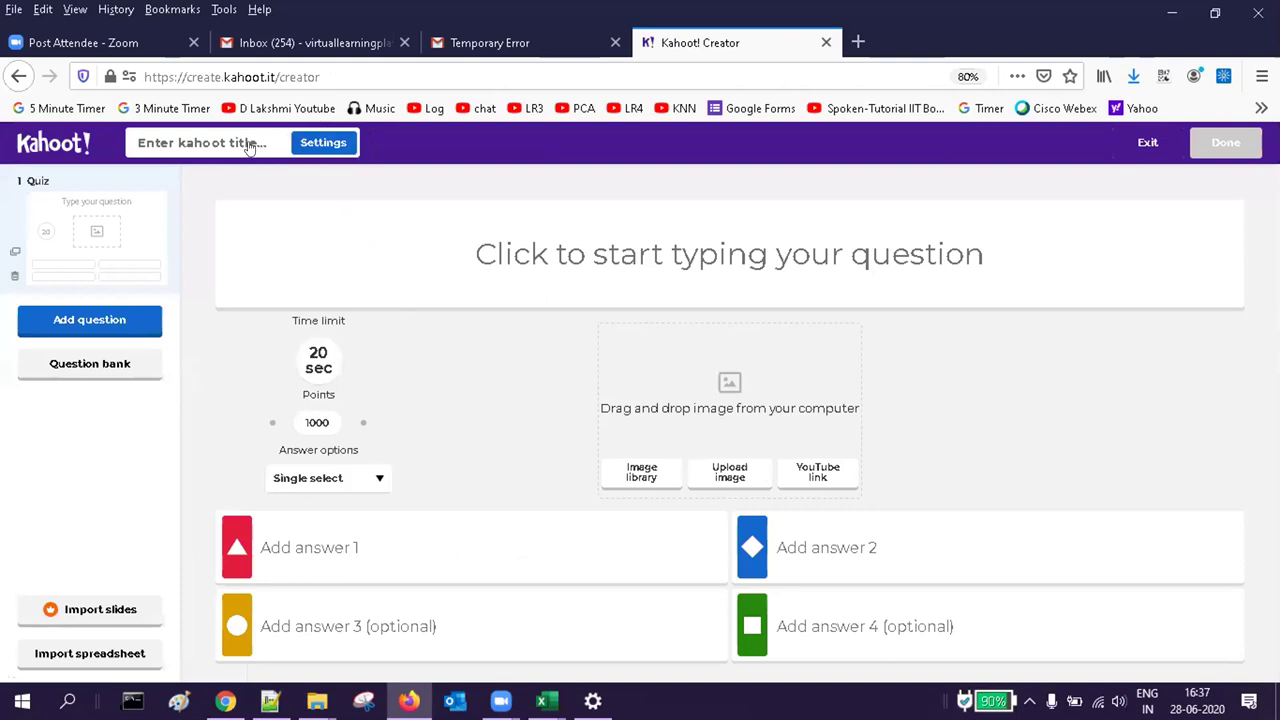
pyautogui.click(308, 146)
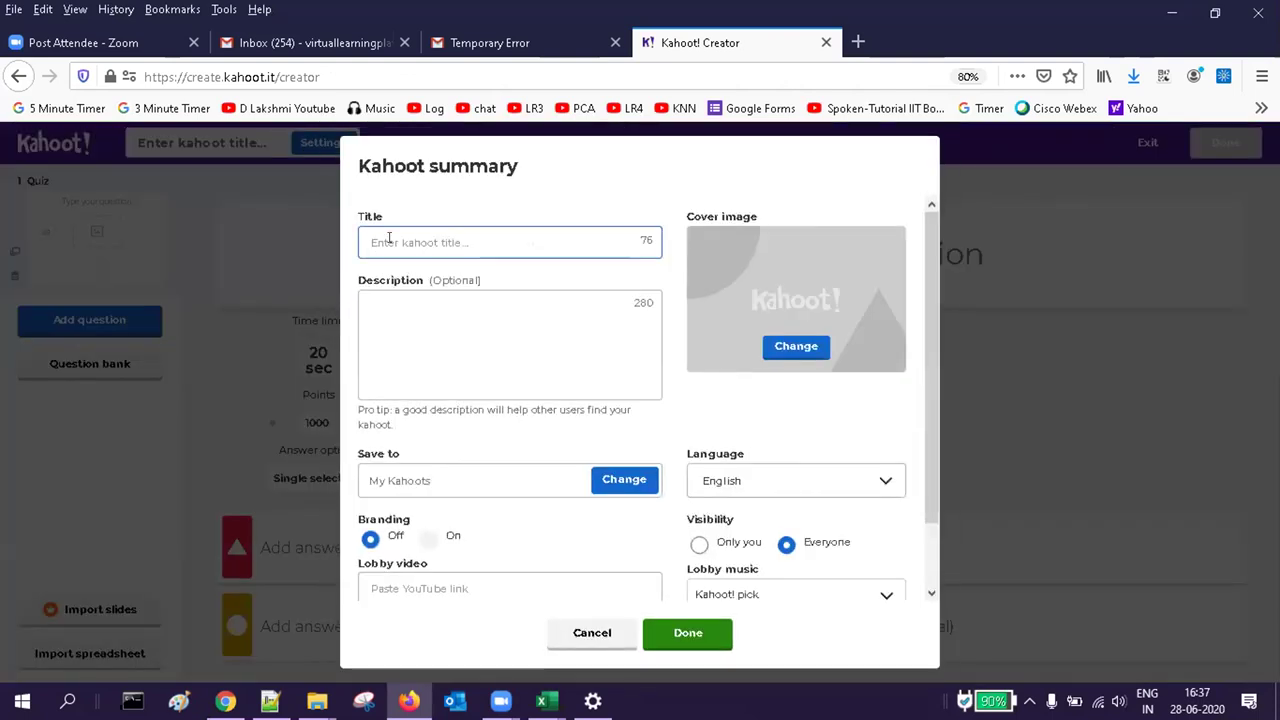
pyautogui.write('M')
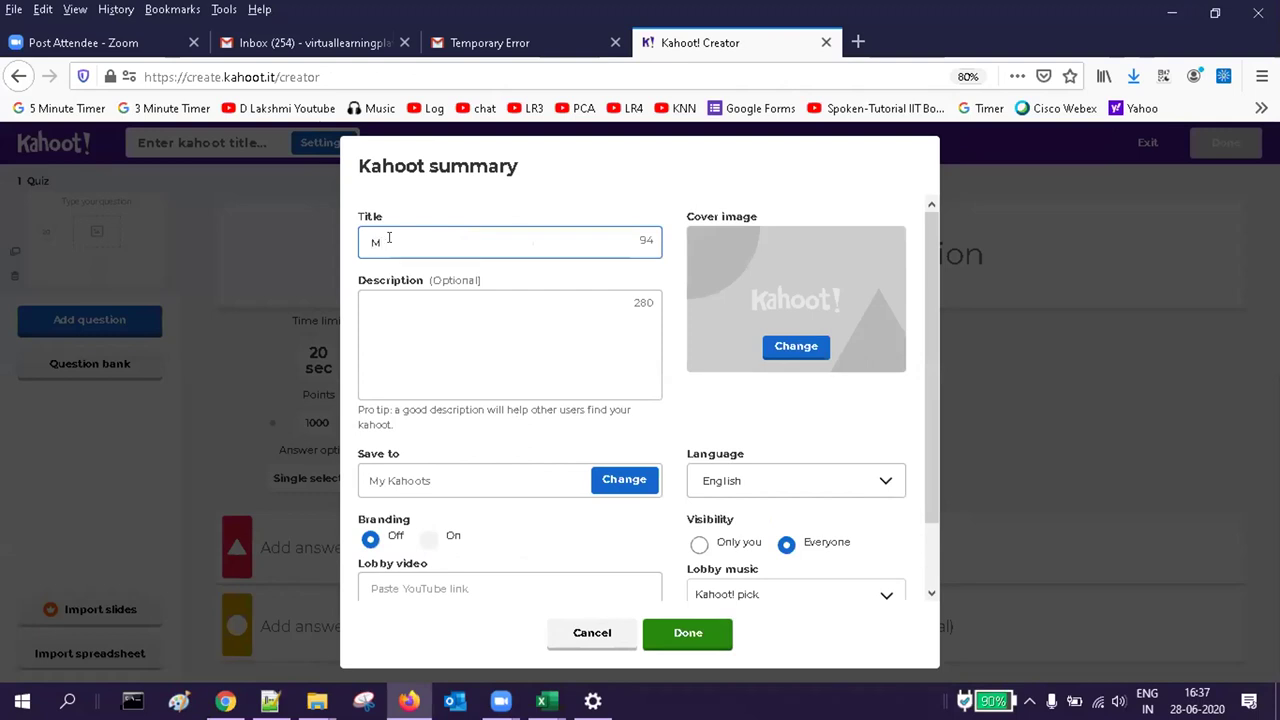
pyautogui.write('achine Learning for M')
pyautogui.press('BackSpace')
pyautogui.write('UG B')
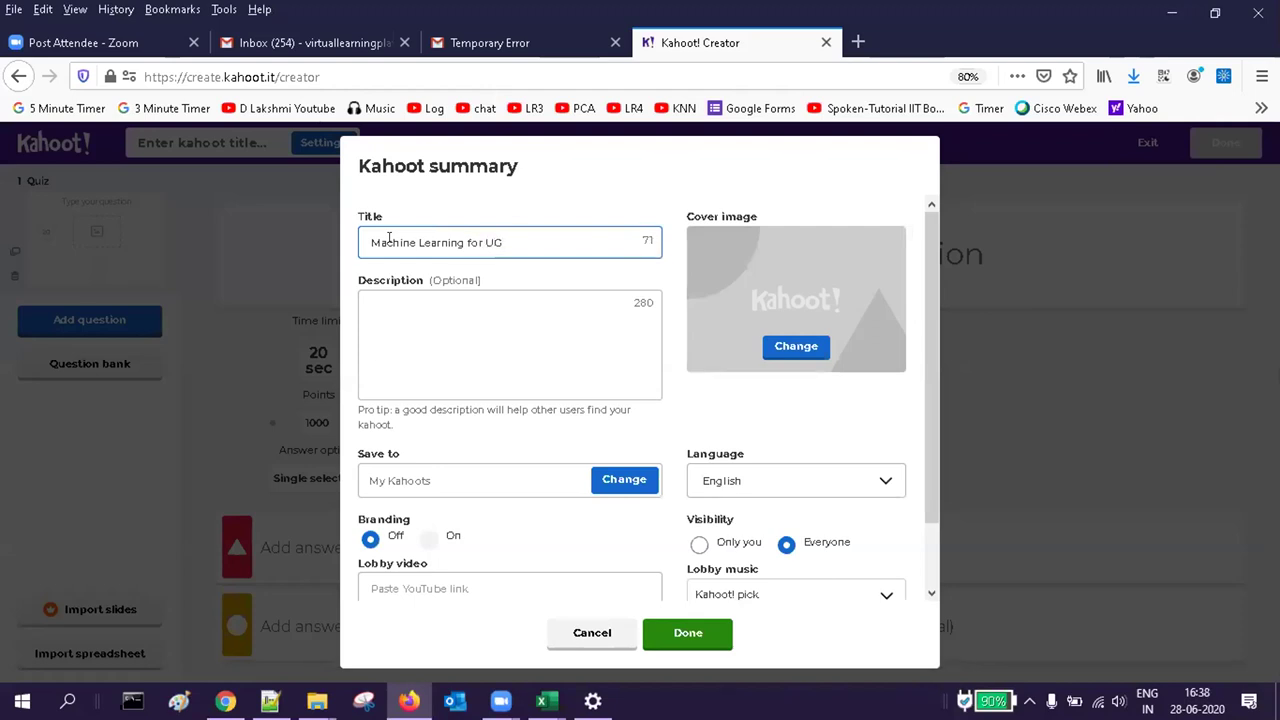
pyautogui.write(' Section')
pyautogui.click(688, 636)
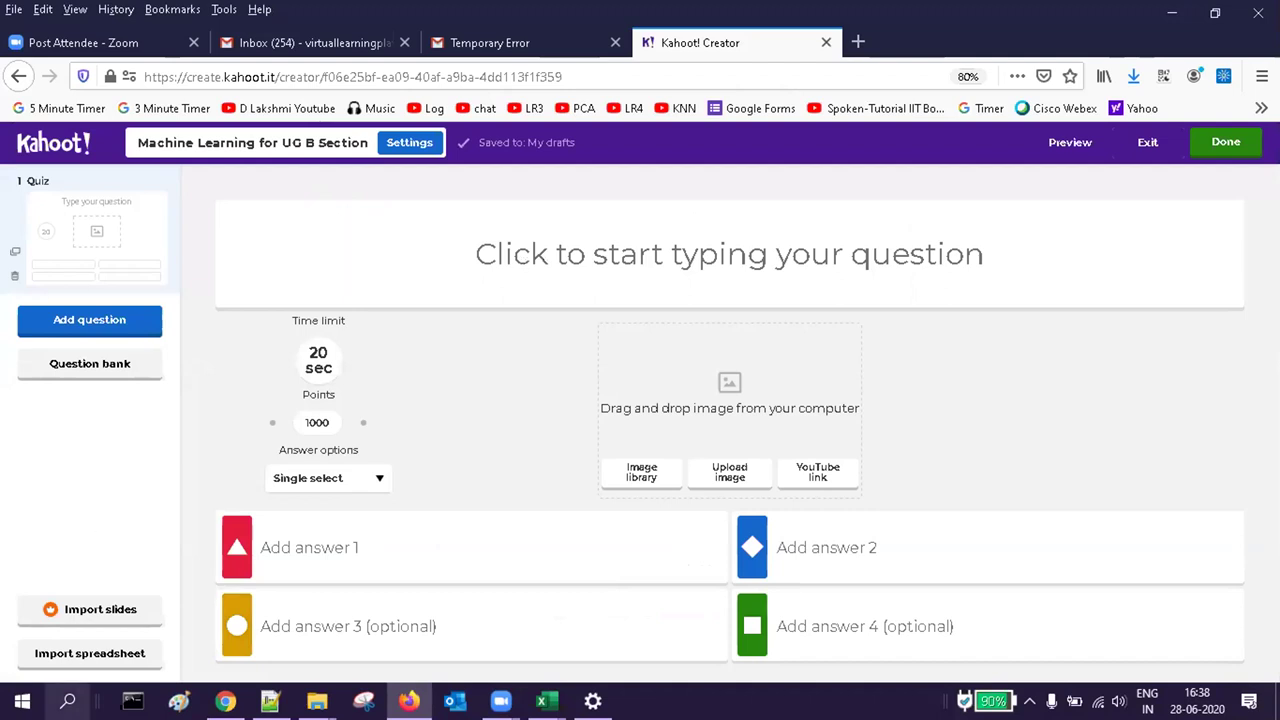
# - Start a spreadsheet import for the kahoot and choose KahootQuizSamples.xlsx from the Kahout folder as its source
pyautogui.click(90, 656)
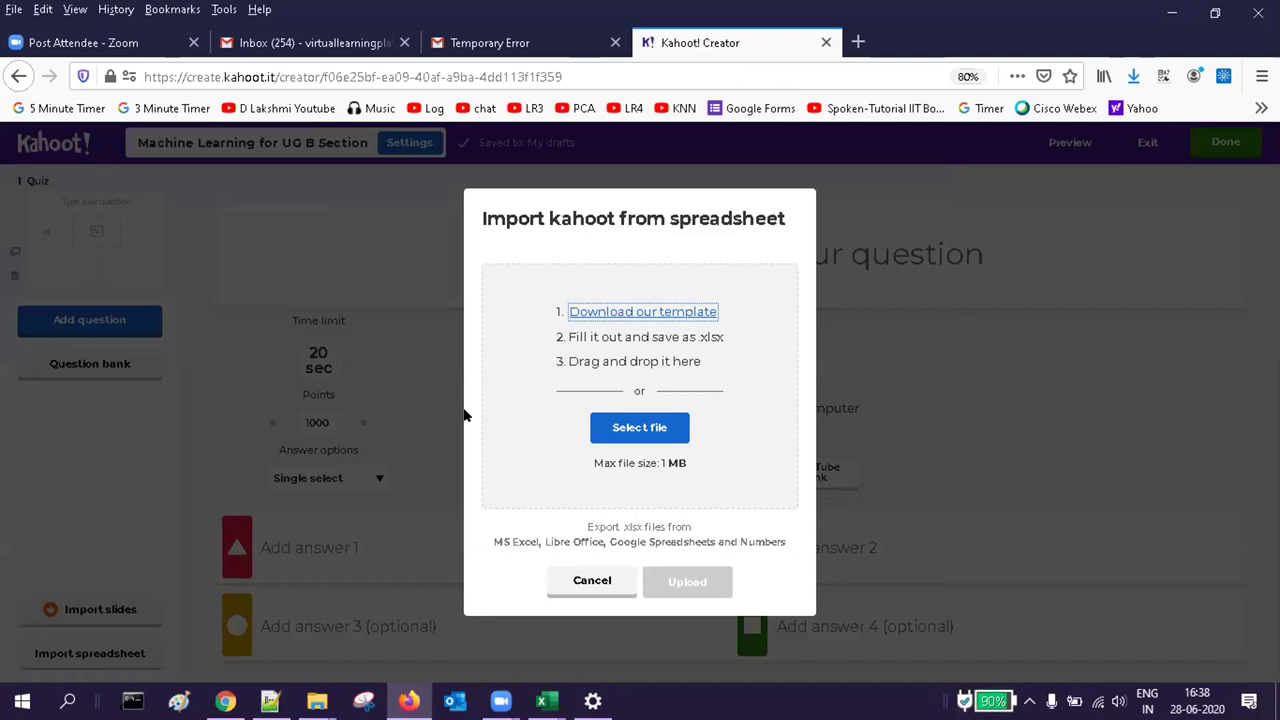
pyautogui.click(609, 314)
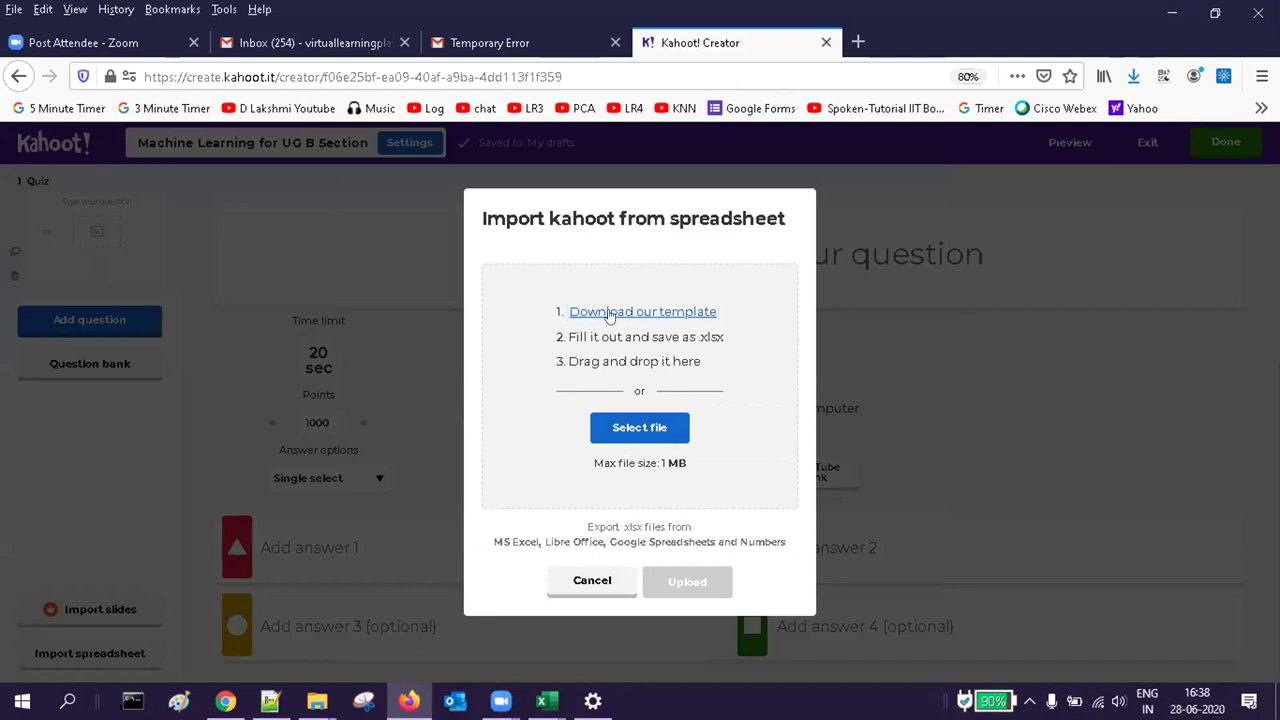
pyautogui.click(607, 316)
pyautogui.click(653, 315)
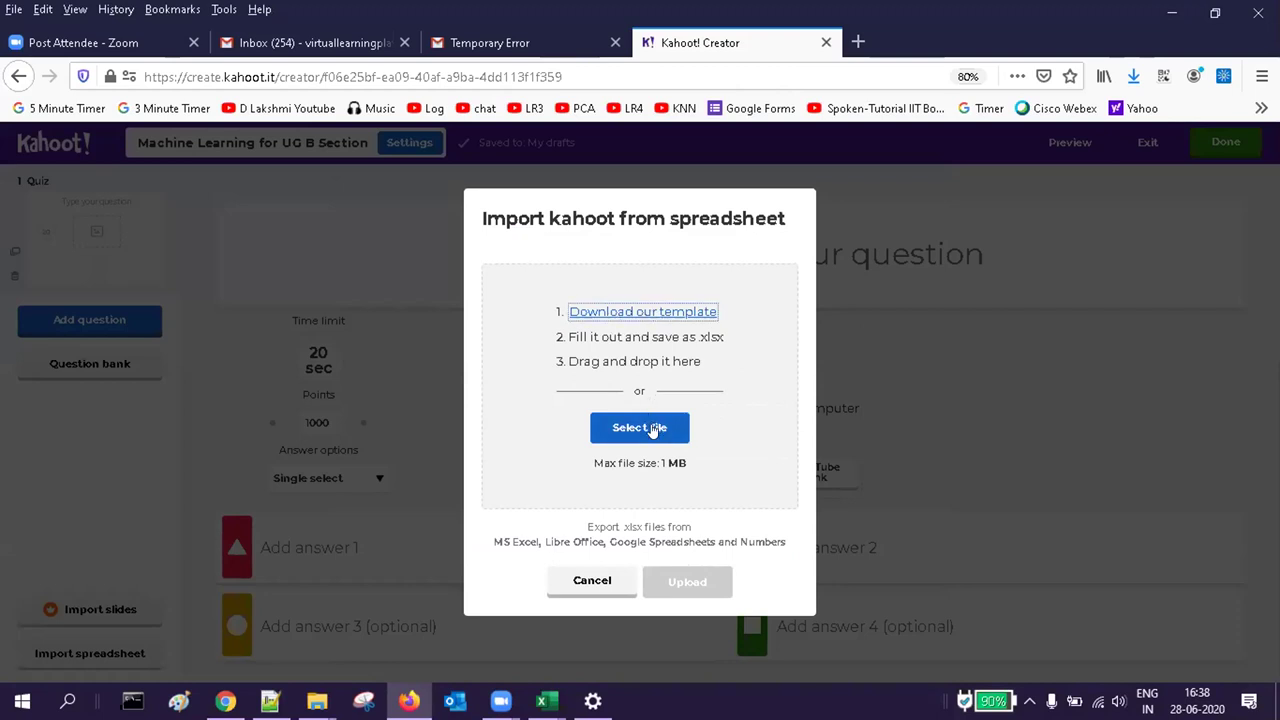
pyautogui.click(652, 429)
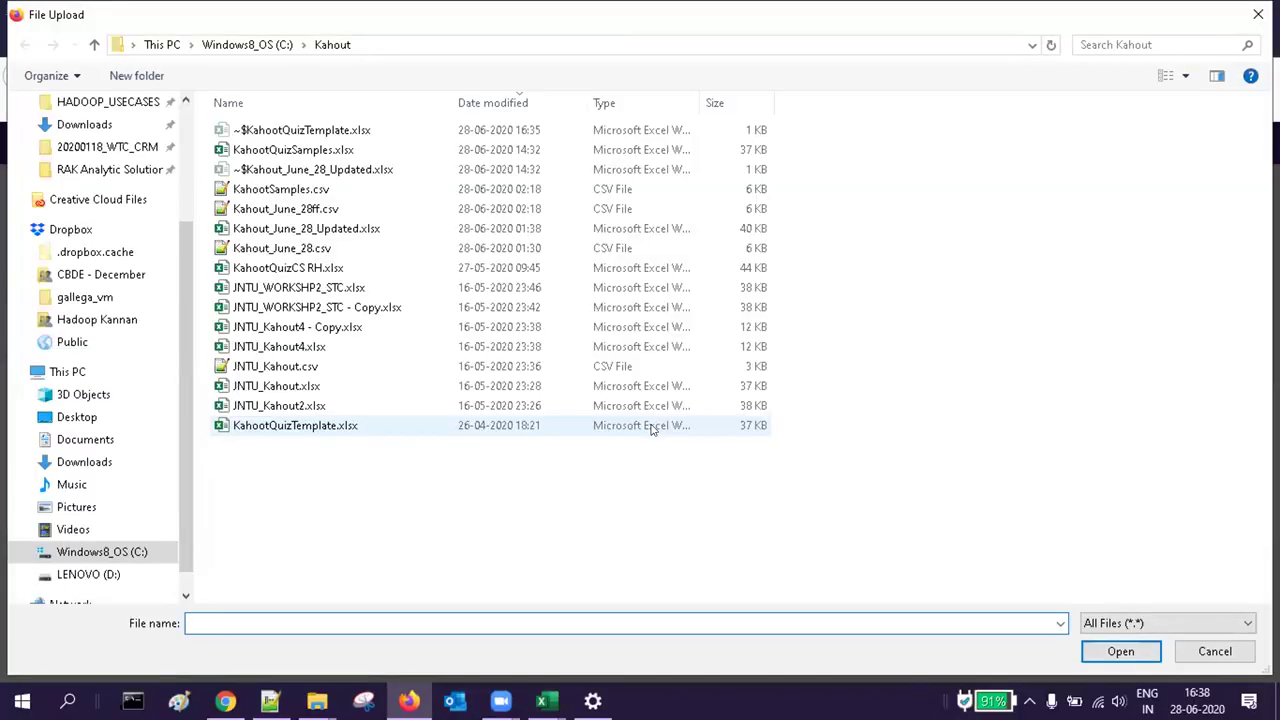
pyautogui.click(307, 152)
pyautogui.doubleClick(307, 152)
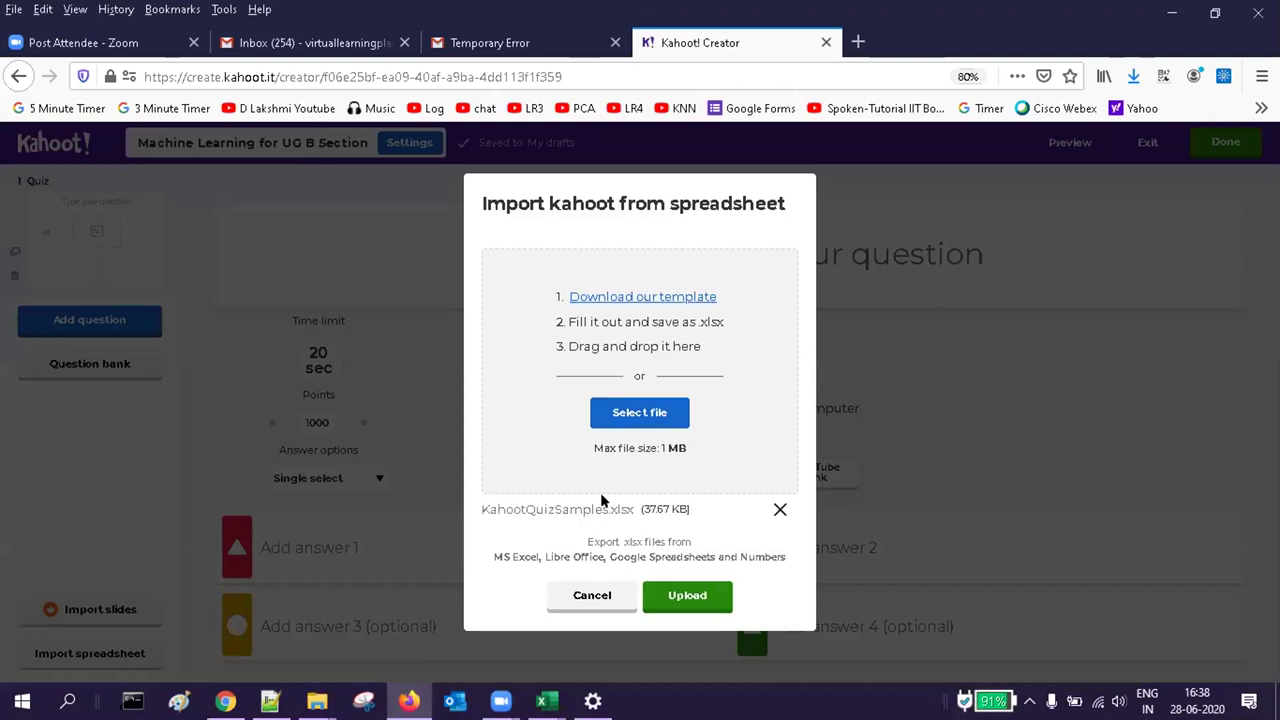
# - Upload the selected spreadsheet and add its imported questions to the kahoot
pyautogui.click(671, 596)
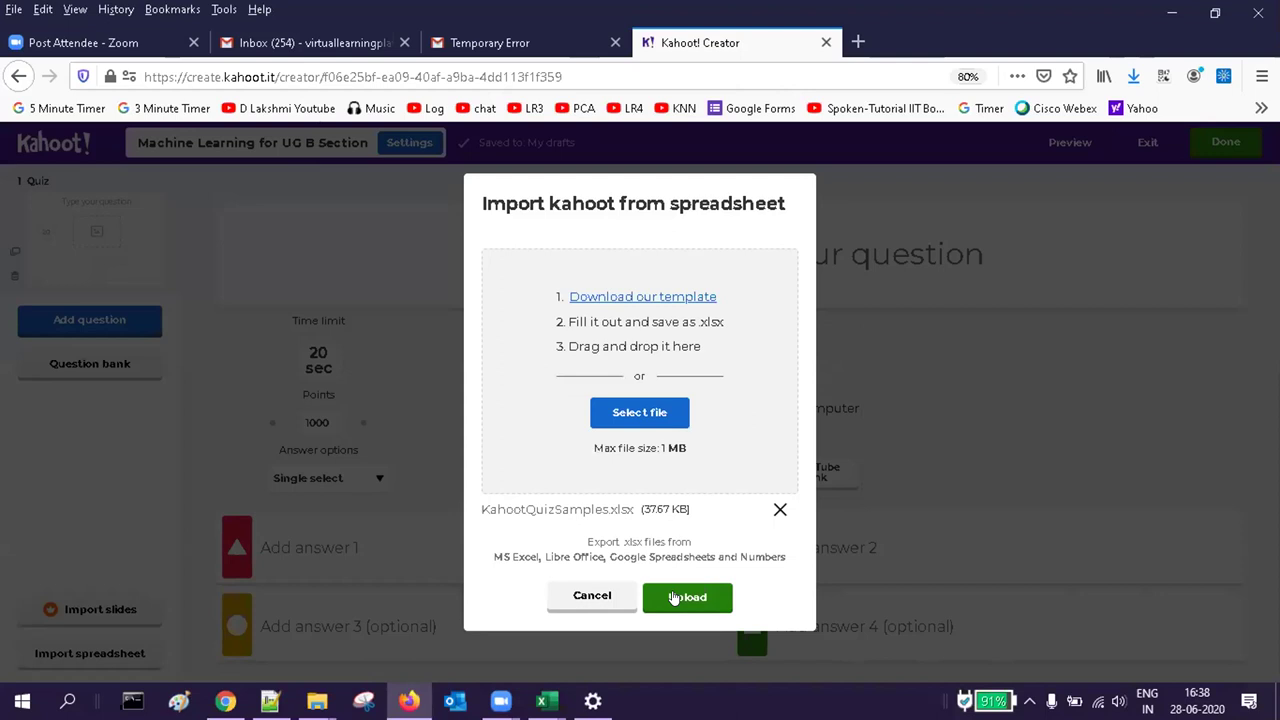
pyautogui.click(673, 597)
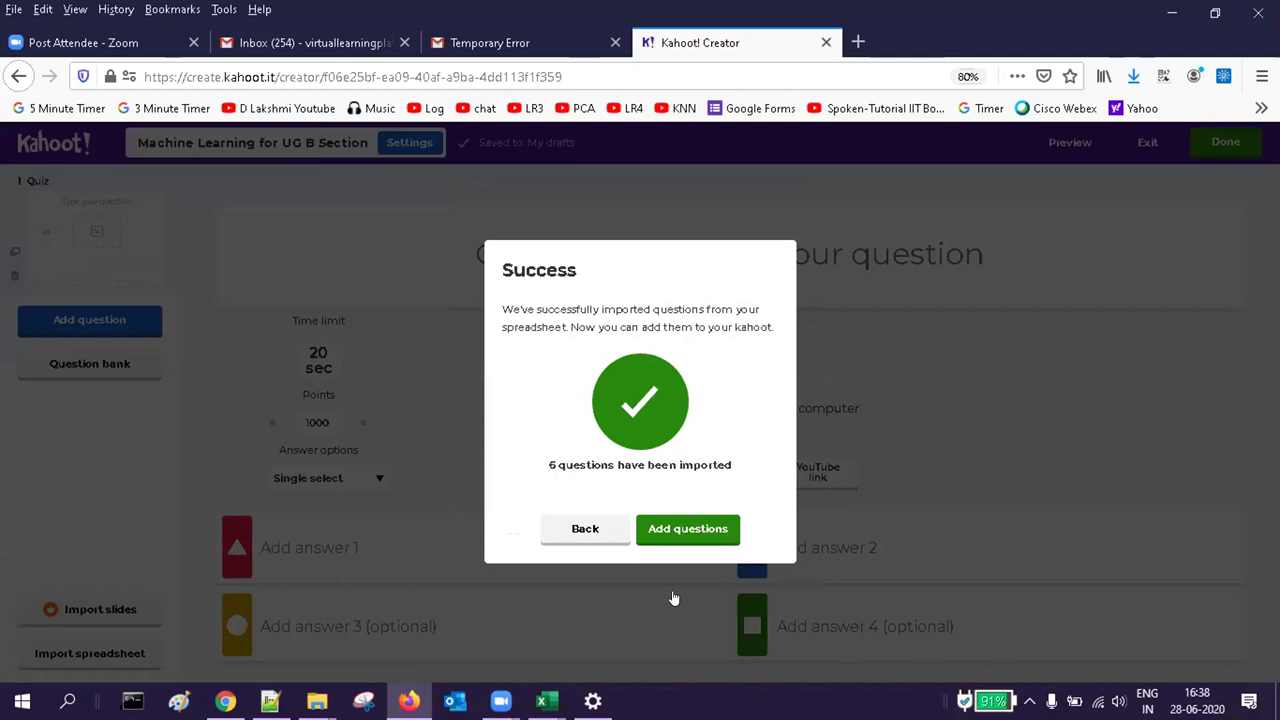
pyautogui.click(681, 533)
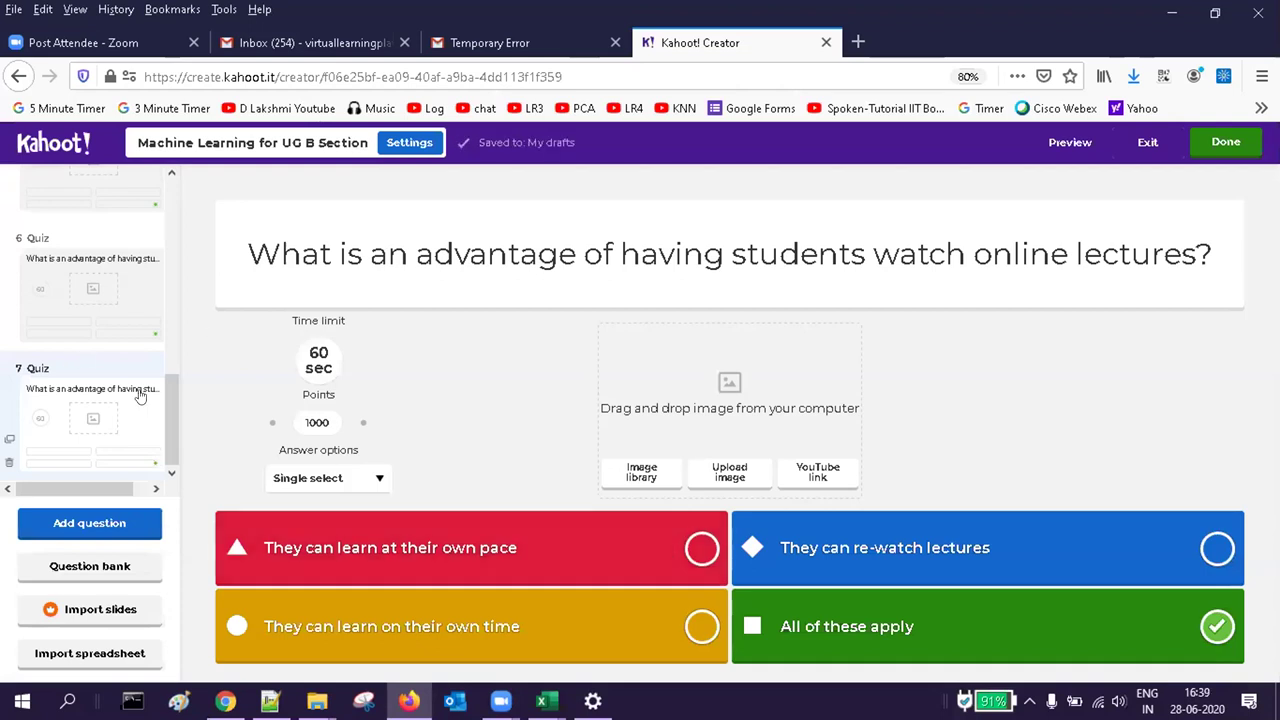
# - Delete the empty first question from the Machine Learning for UG B Section kahoot
pyautogui.moveTo(168, 412); pyautogui.dragTo(168, 201)
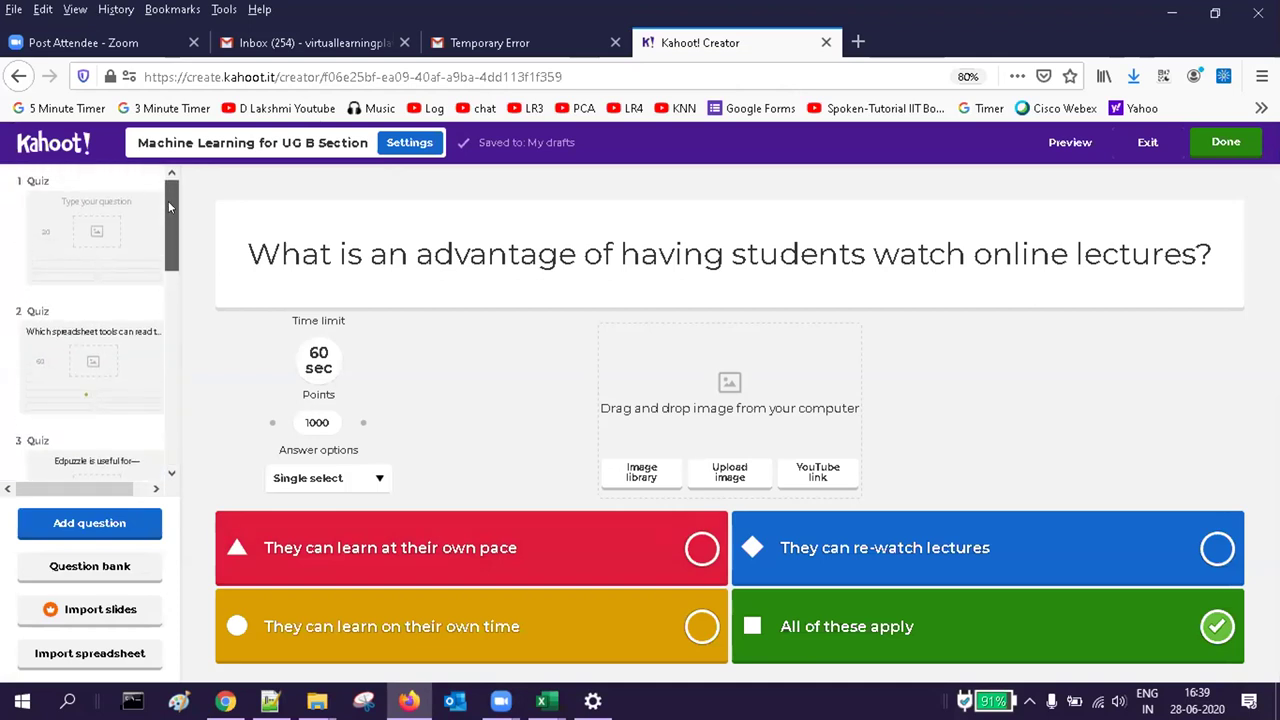
pyautogui.click(100, 222)
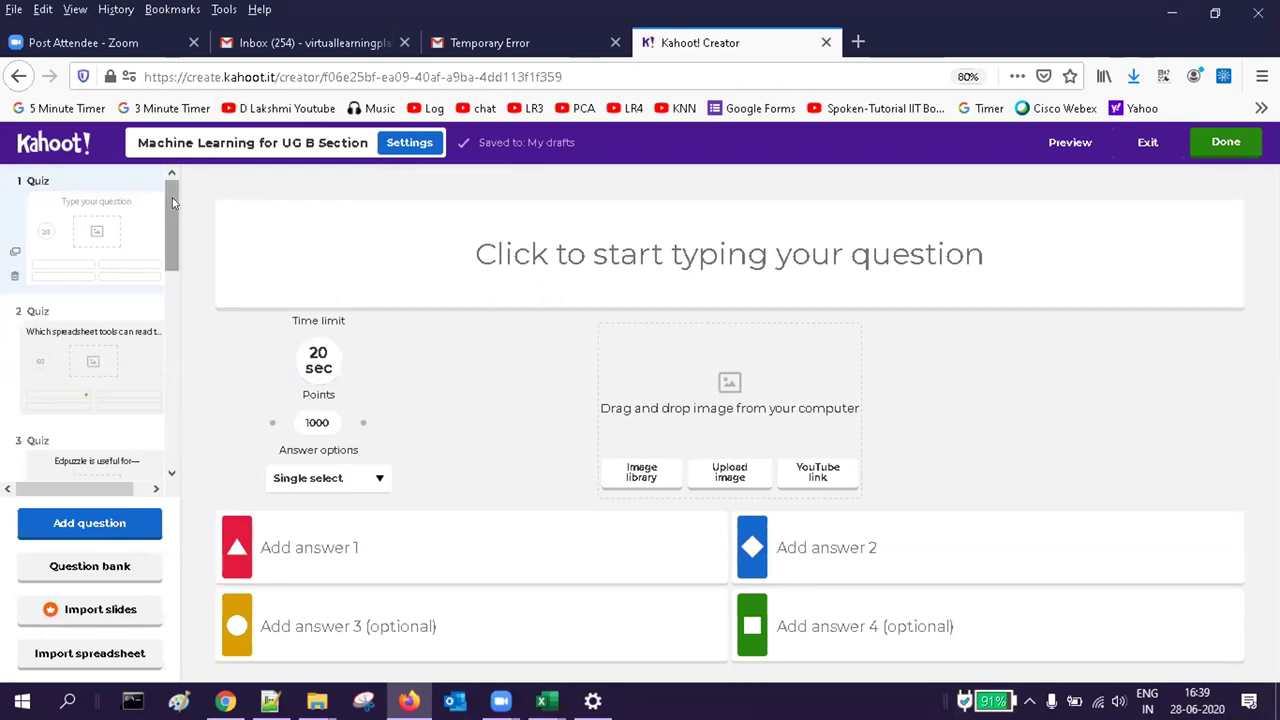
pyautogui.click(14, 278)
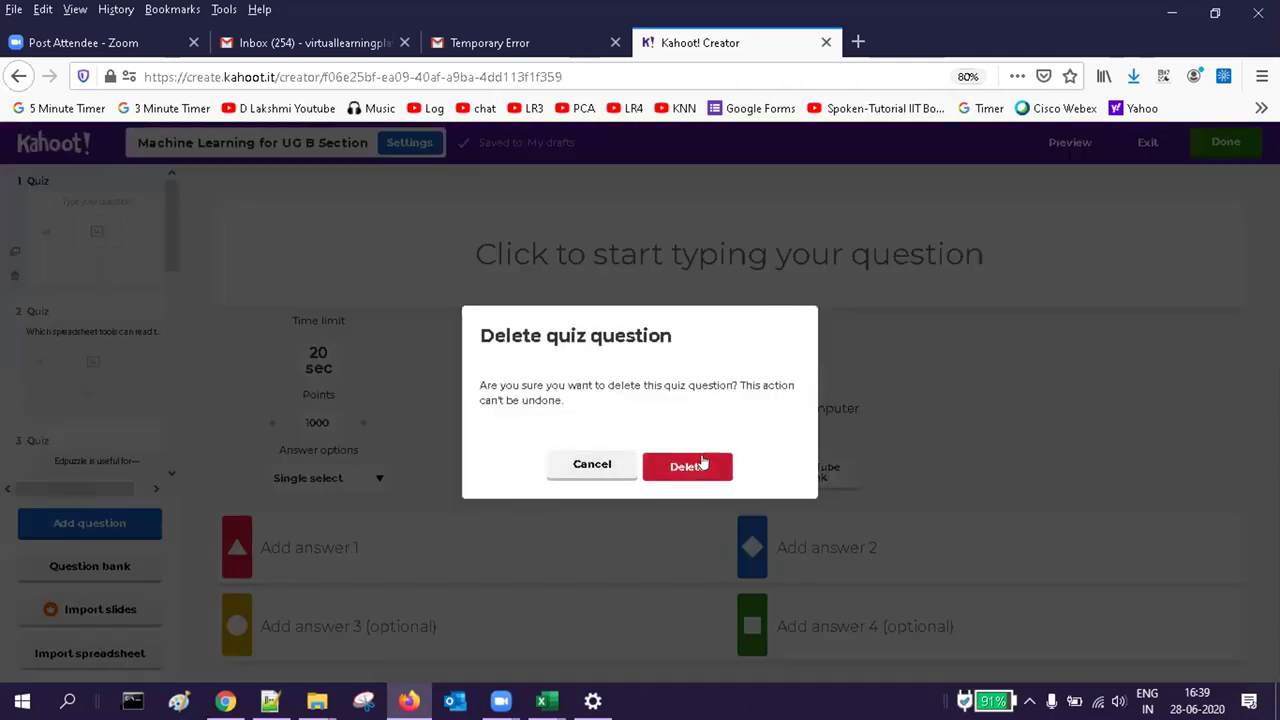
pyautogui.click(703, 462)
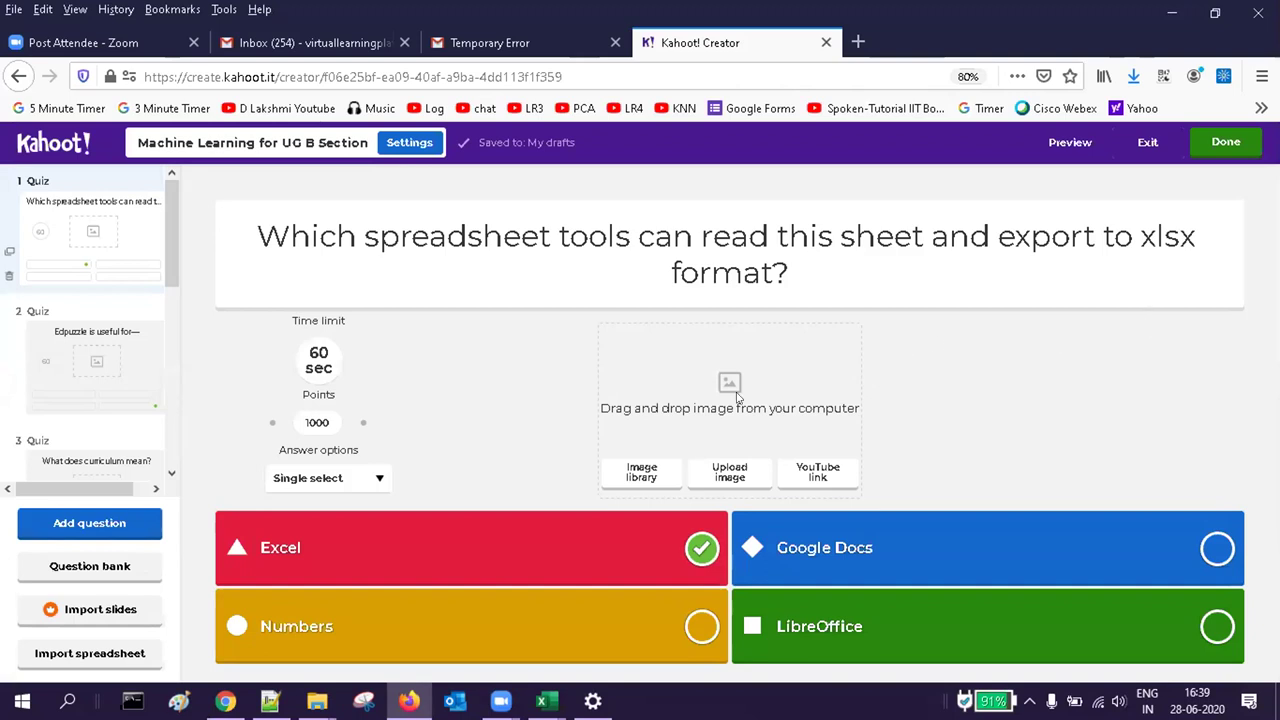
# - View the imported question "What does curriculum mean?" and look through the remaining questions in the quiz
pyautogui.click(66, 459)
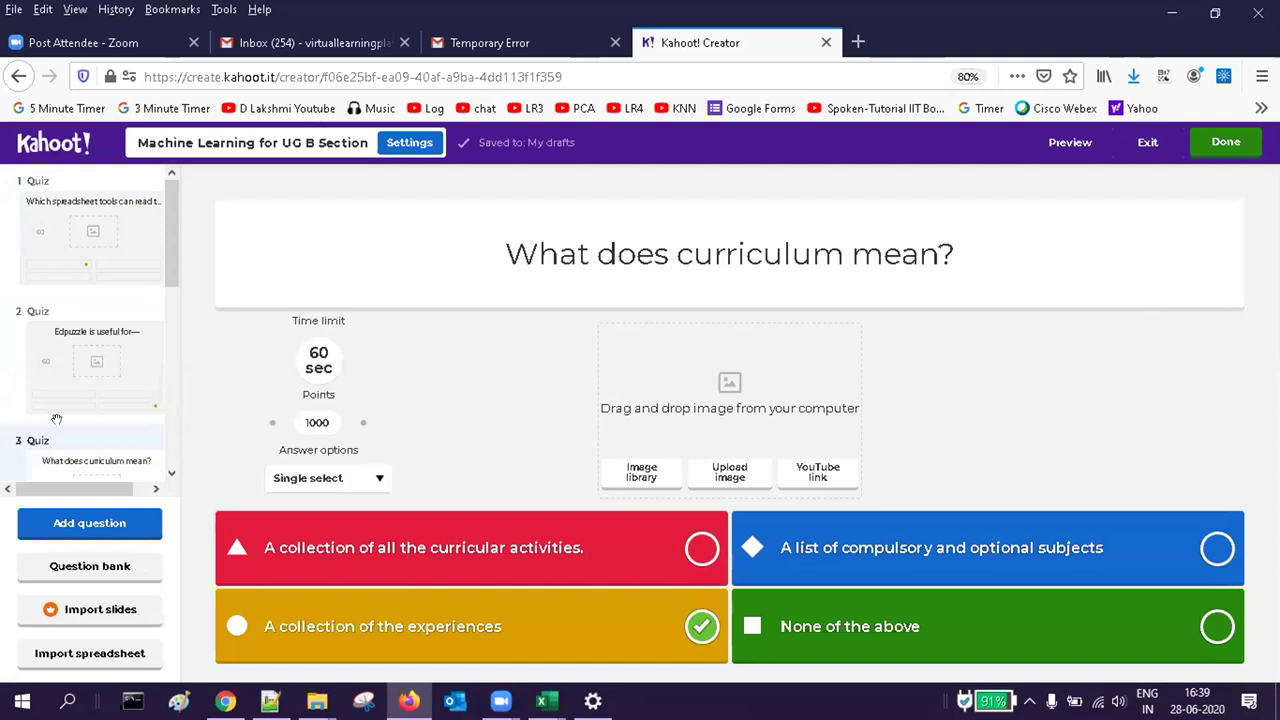
pyautogui.moveTo(171, 267); pyautogui.dragTo(180, 402)
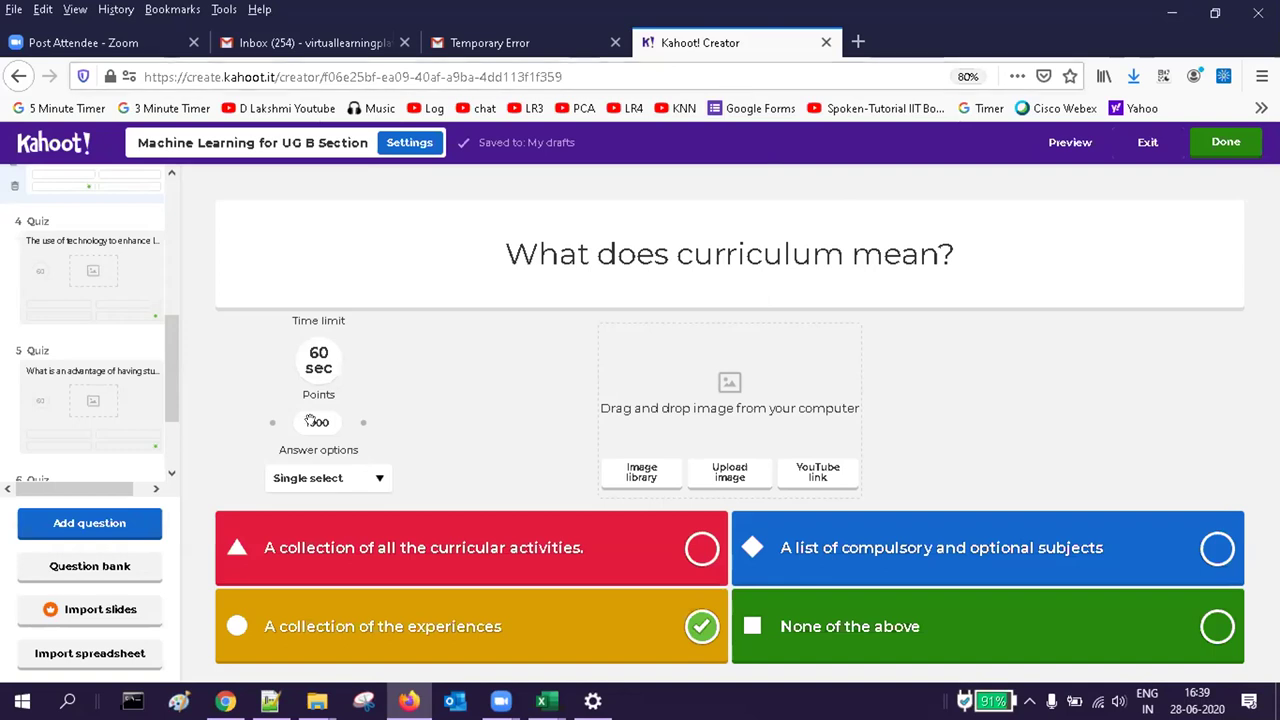
pyautogui.moveTo(270, 700)
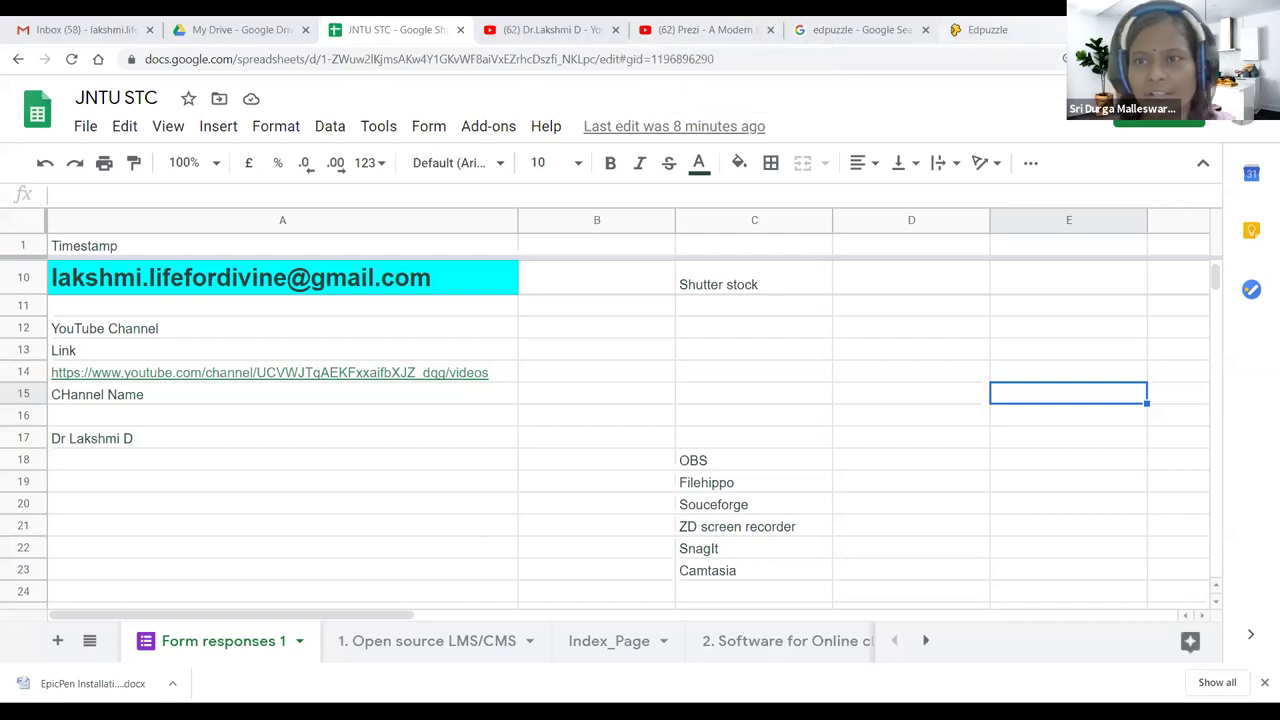
# - Search Google for "kahoot" in place of the existing edpuzzle search
pyautogui.click(964, 36)
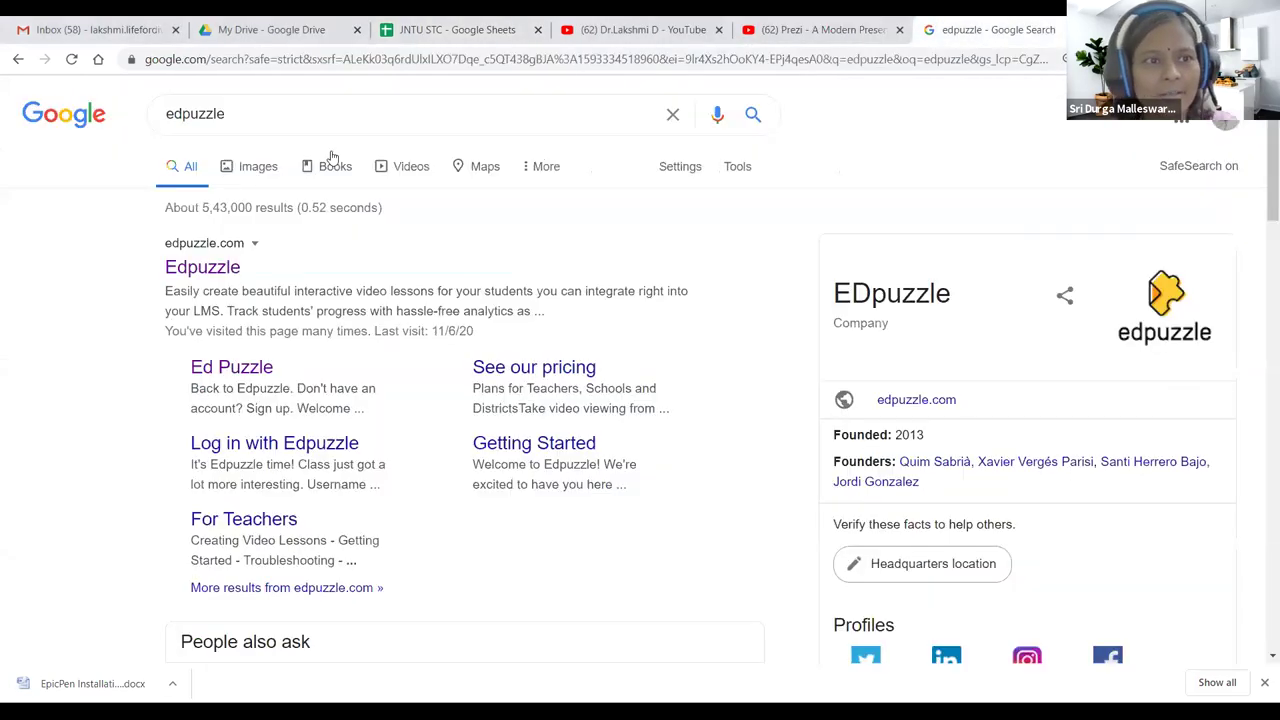
pyautogui.hotkey('ctrl', 'a')
pyautogui.write('kahoot')
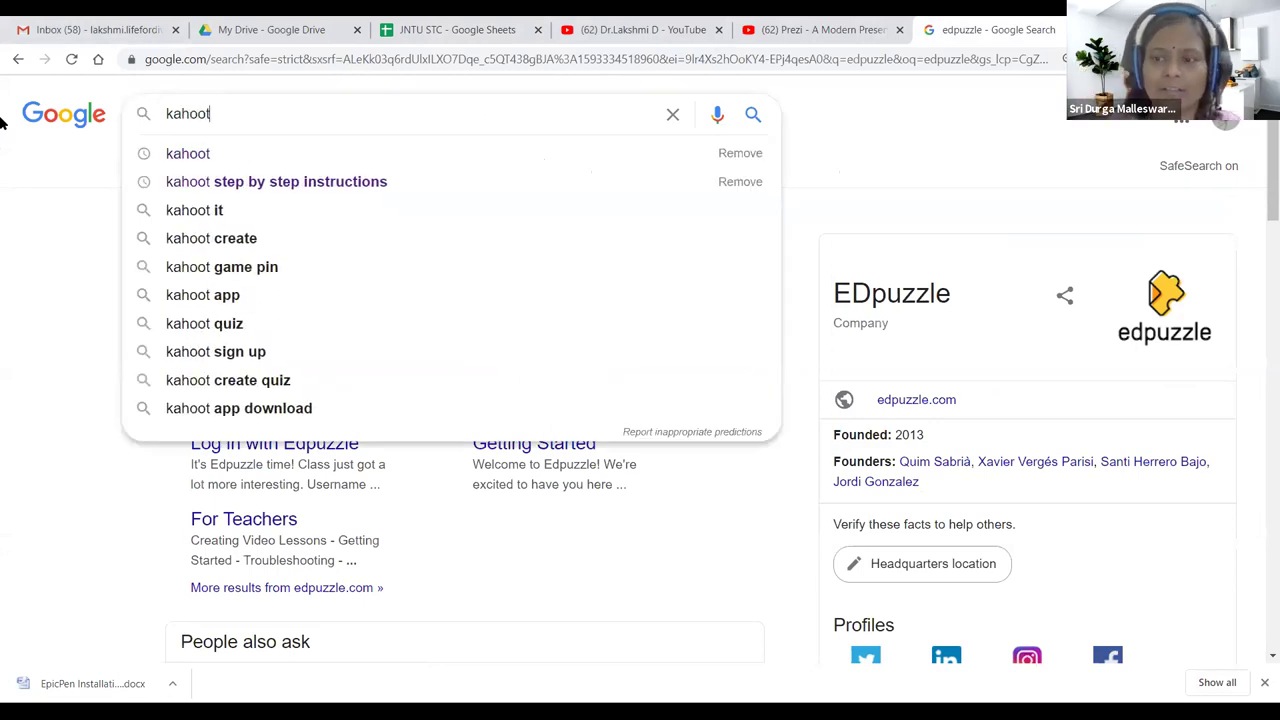
pyautogui.press('Return')
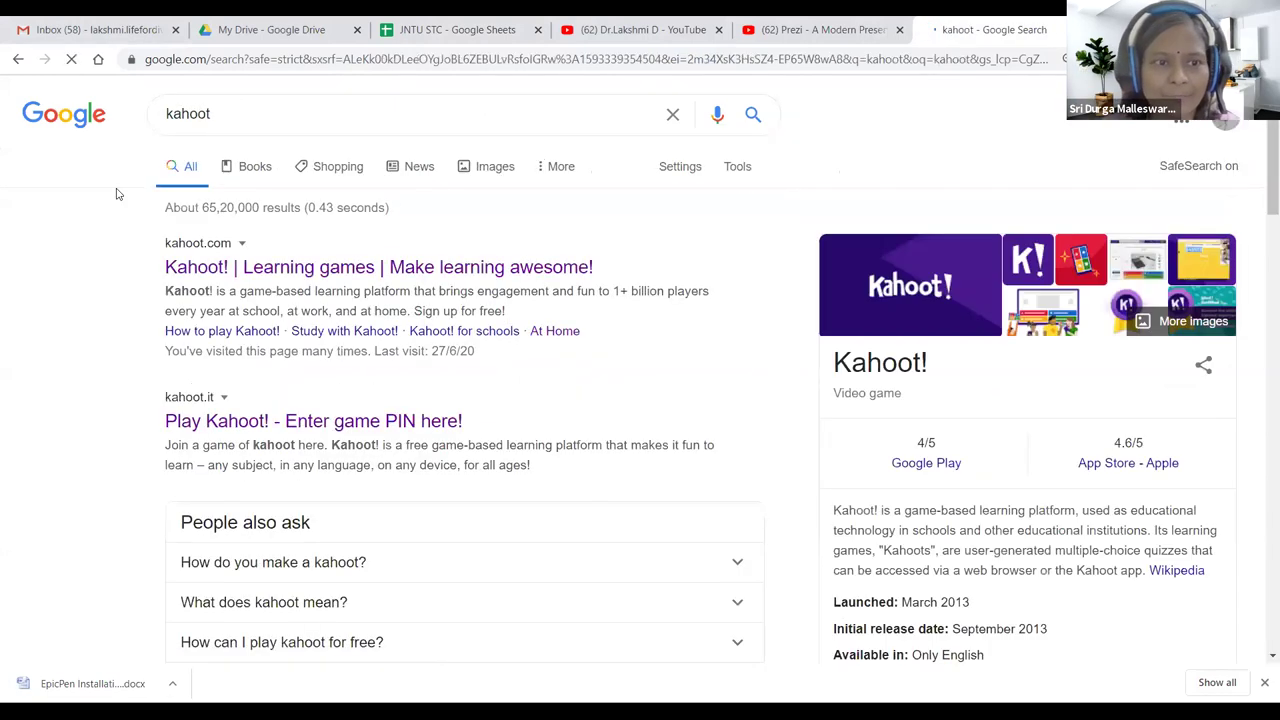
# - Open the kahoot.com search result in a separate tab and log in to the Kahoot! account
pyautogui.rightClick(254, 270)
pyautogui.click(288, 278)
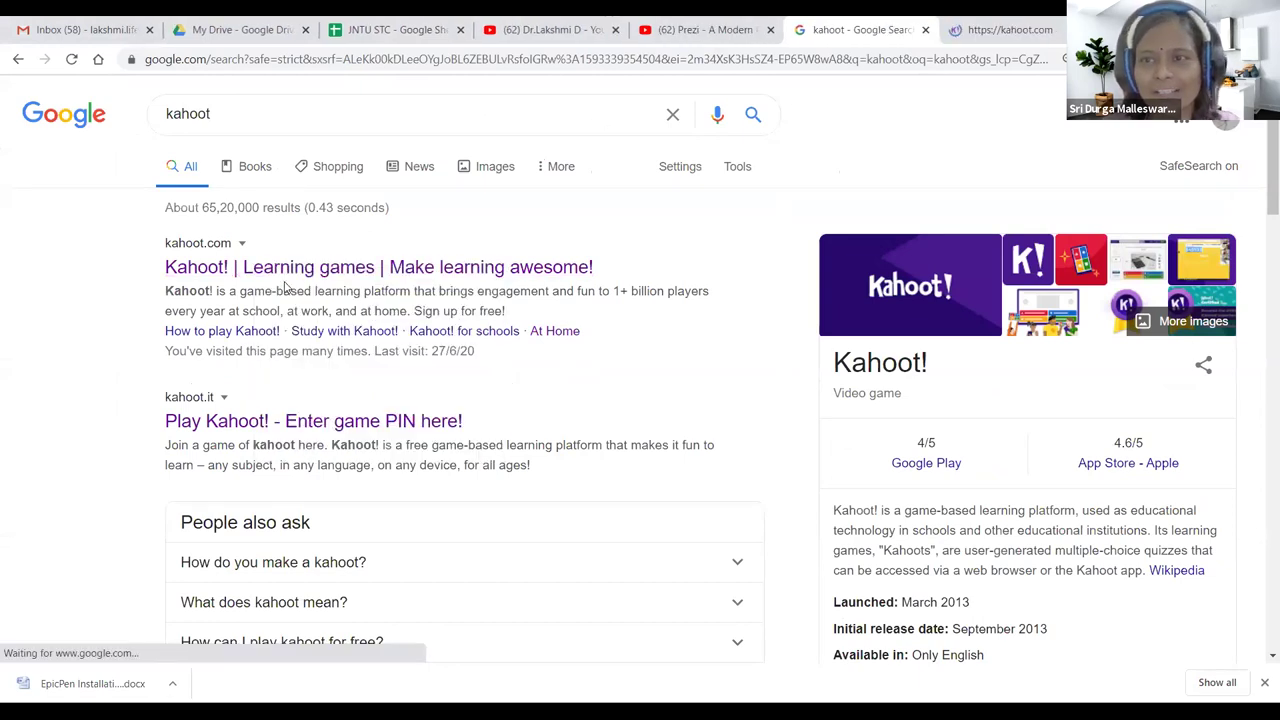
pyautogui.click(985, 29)
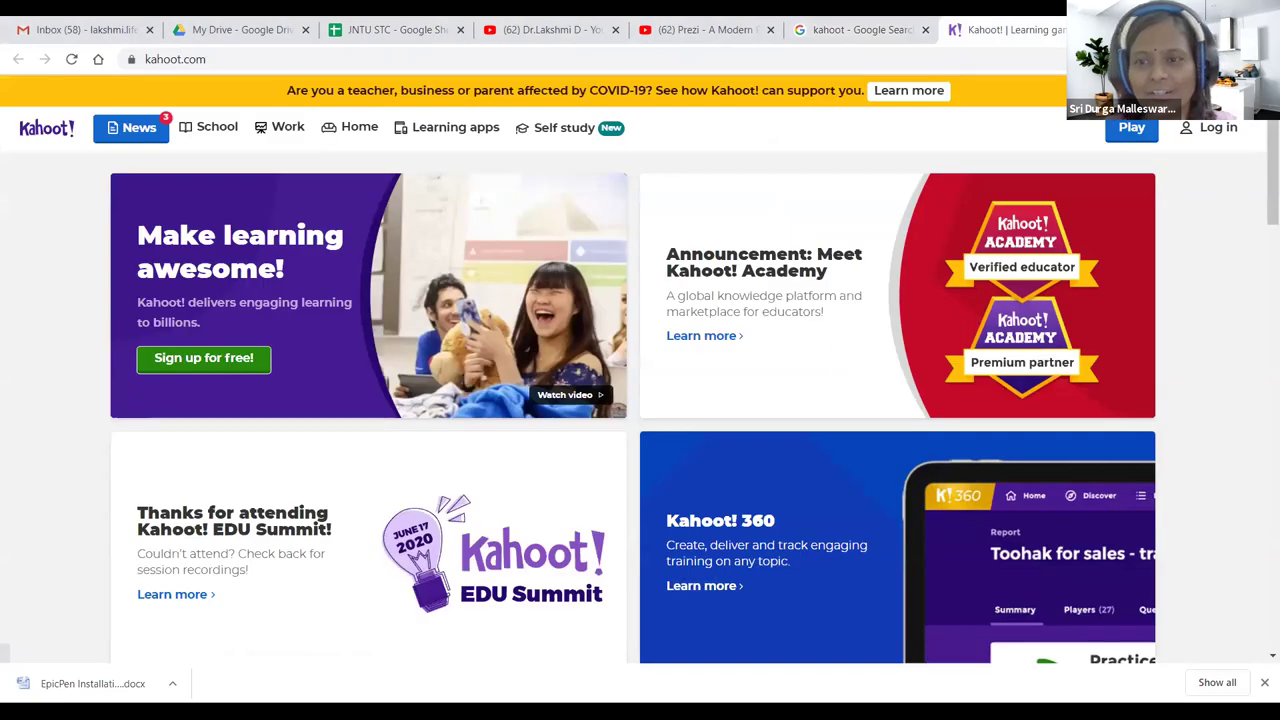
pyautogui.click(1214, 127)
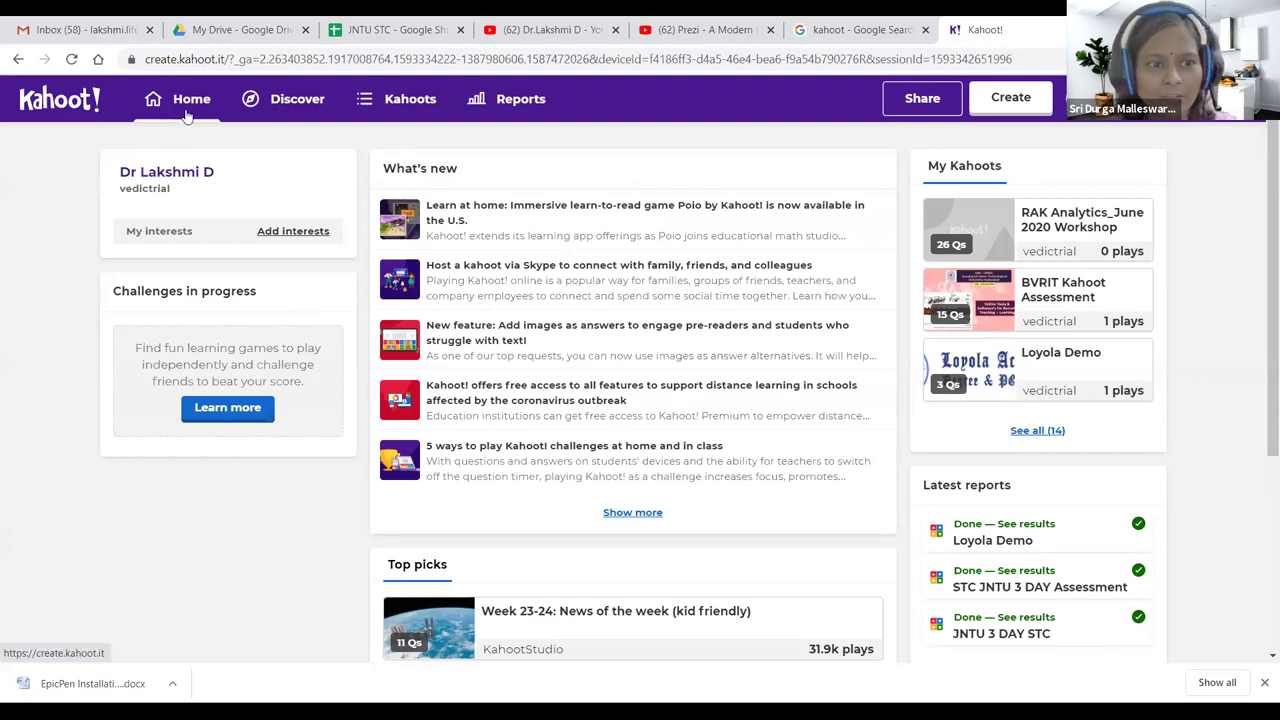
# - Browse the kahoot collections on the Discover page, from Top picks down through the academy, subject and sponsored rows
pyautogui.click(281, 105)
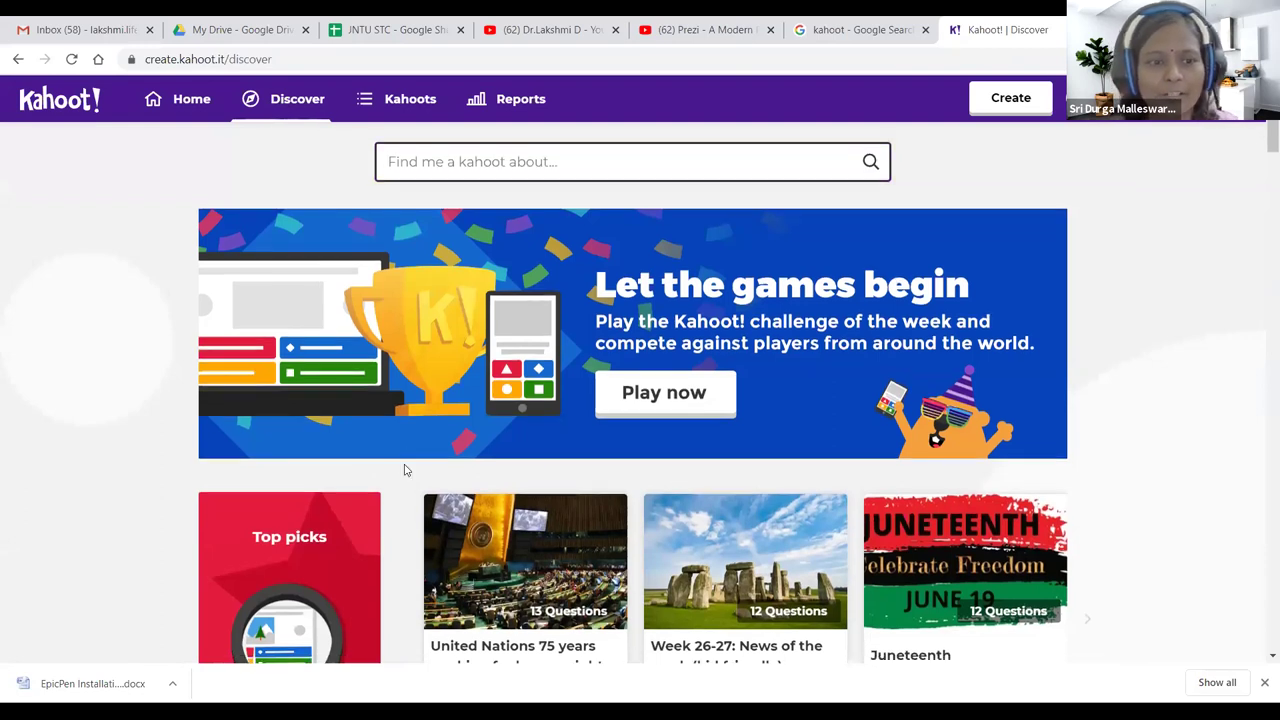
pyautogui.scroll(-3, 405, 470)
pyautogui.scroll(-10, 405, 470)
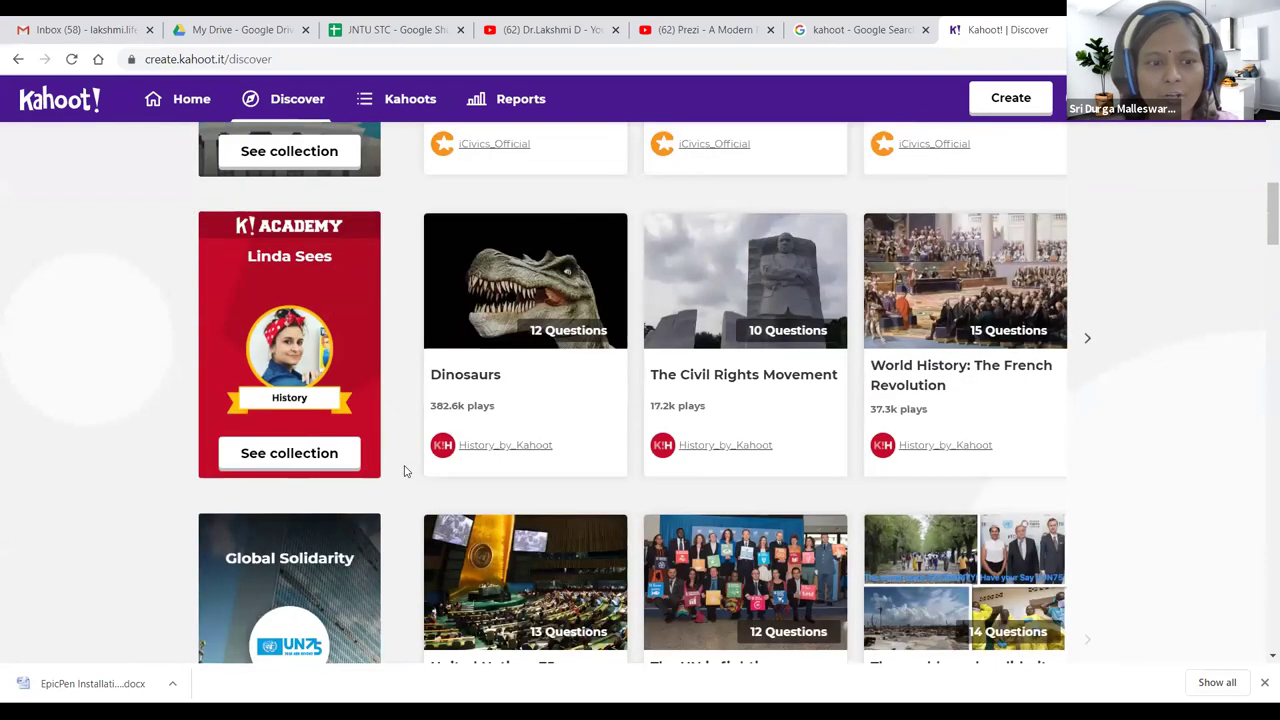
pyautogui.scroll(-5, 405, 471)
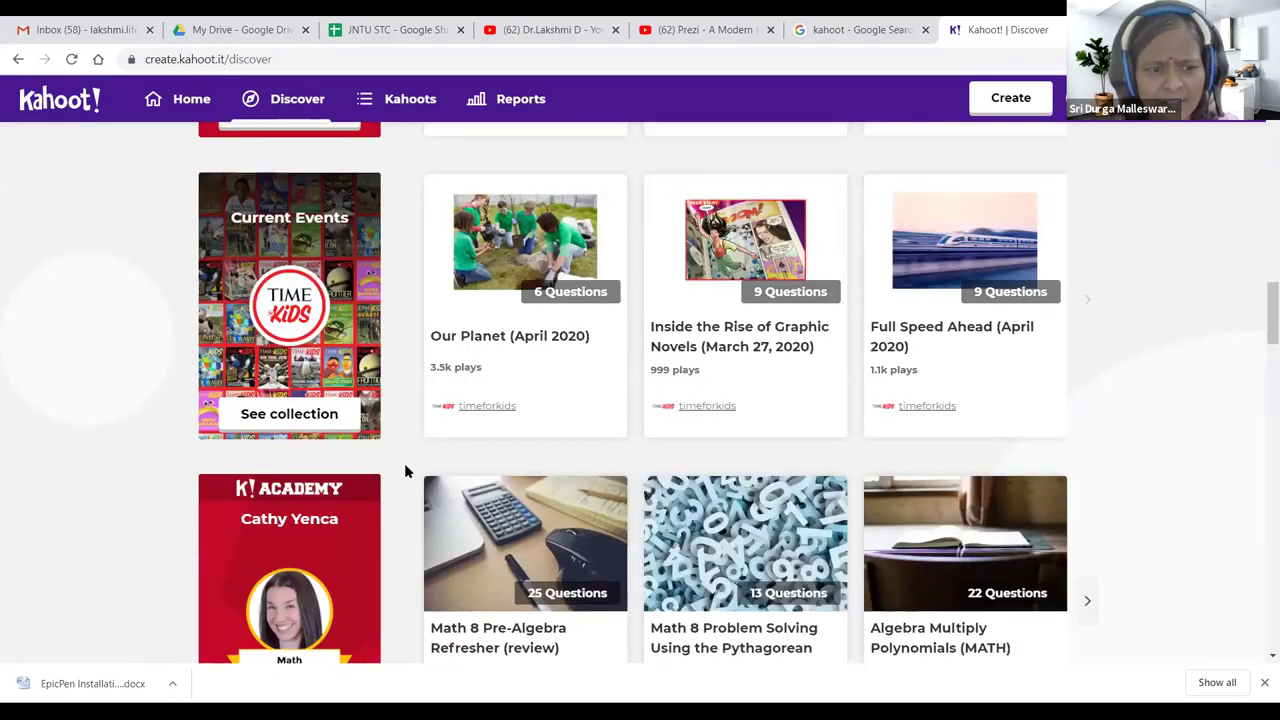
pyautogui.scroll(-3, 405, 470)
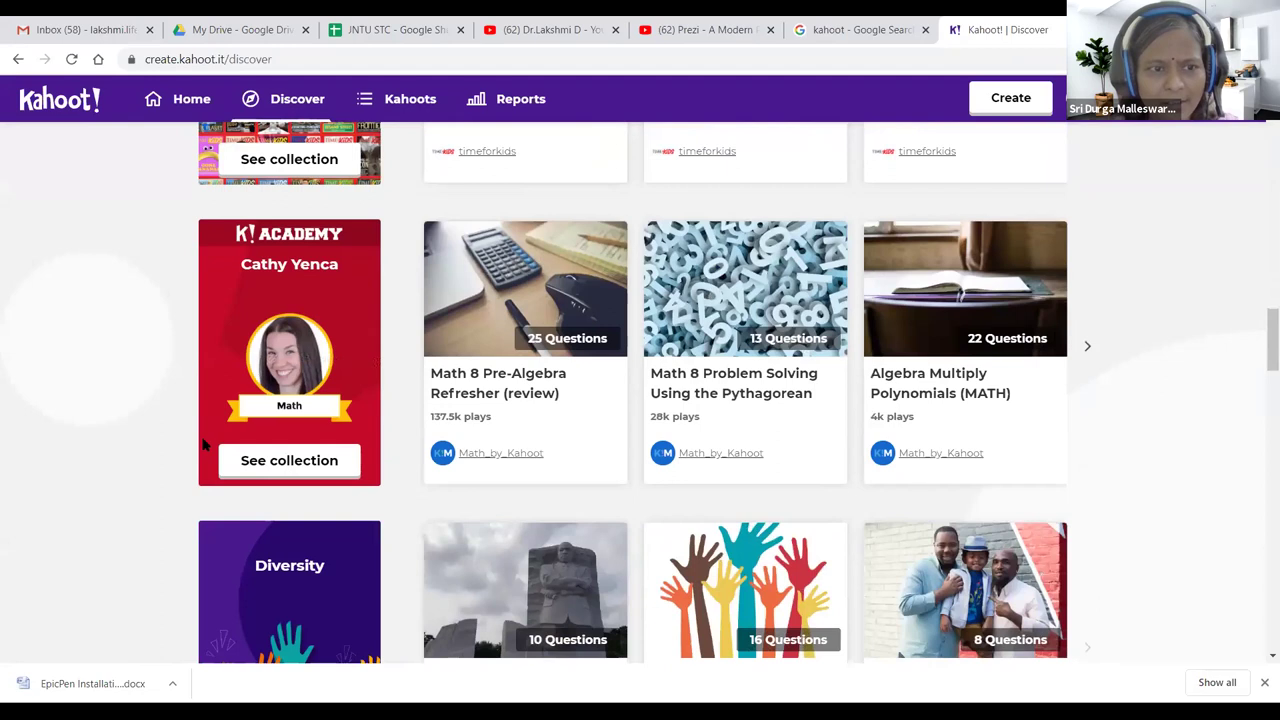
pyautogui.scroll(-1, 203, 445)
pyautogui.scroll(-2, 286, 408)
pyautogui.scroll(-6, 286, 408)
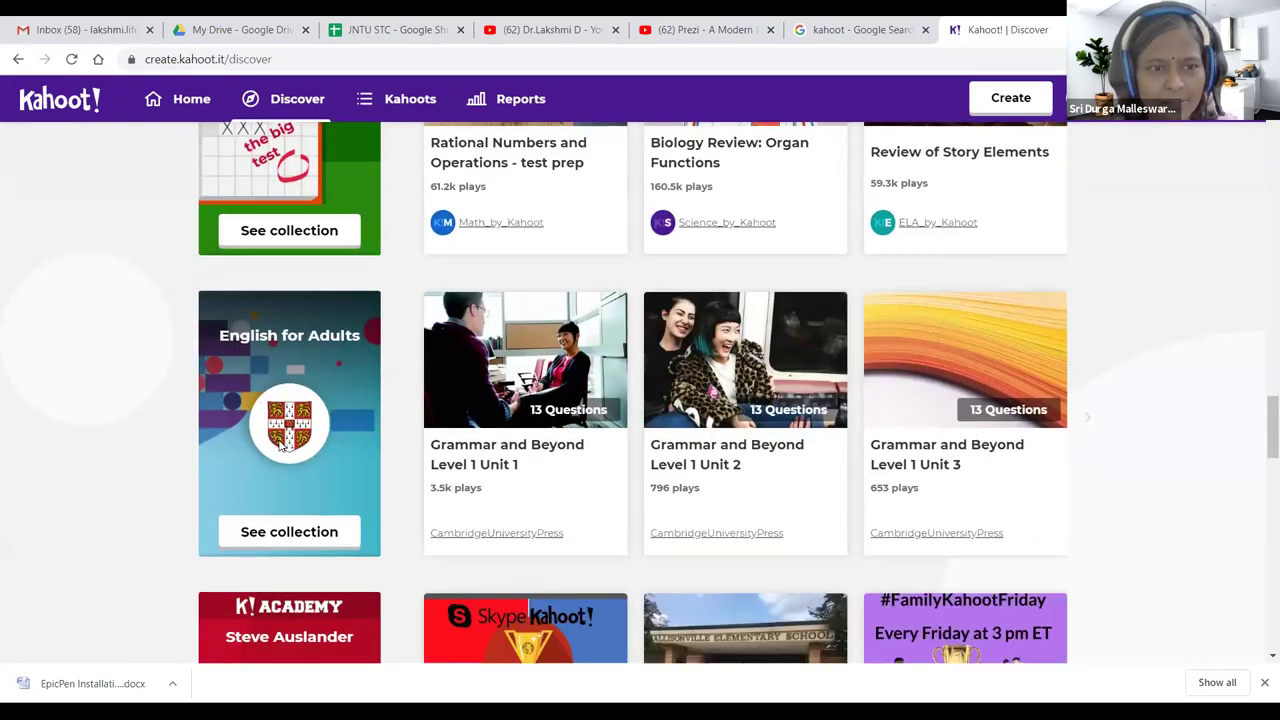
pyautogui.scroll(-4, 279, 446)
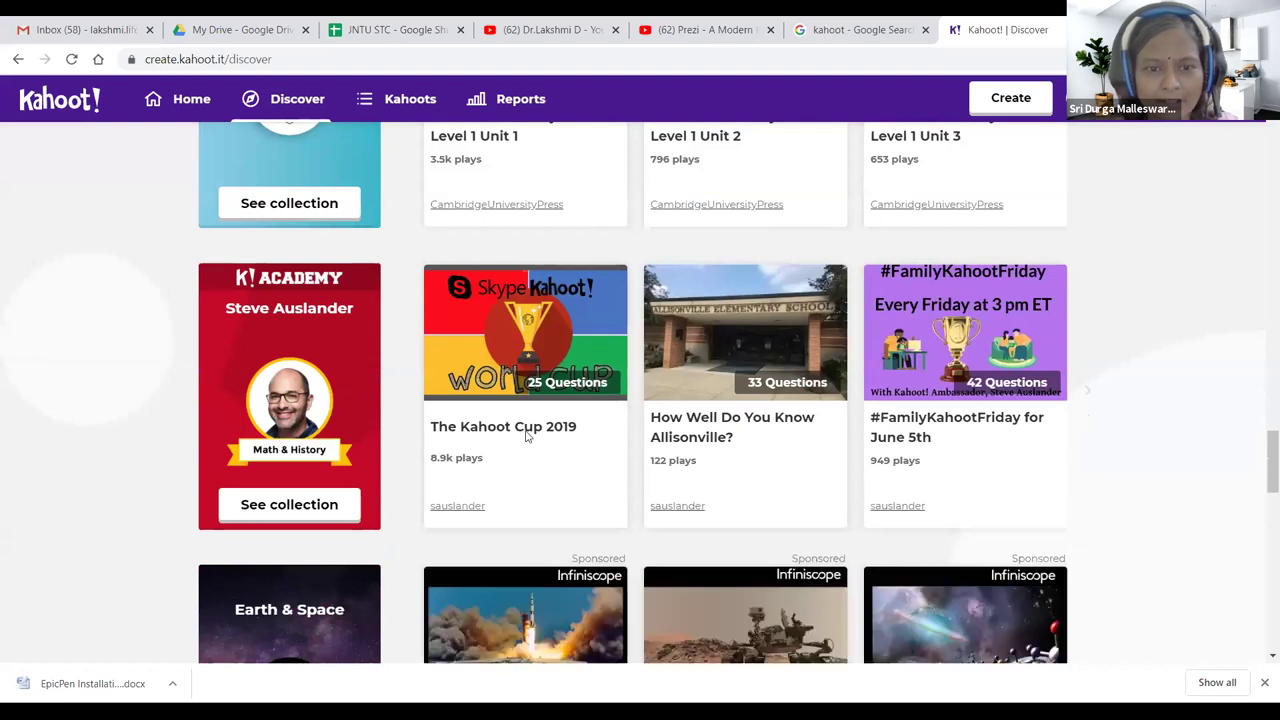
pyautogui.scroll(-4, 529, 434)
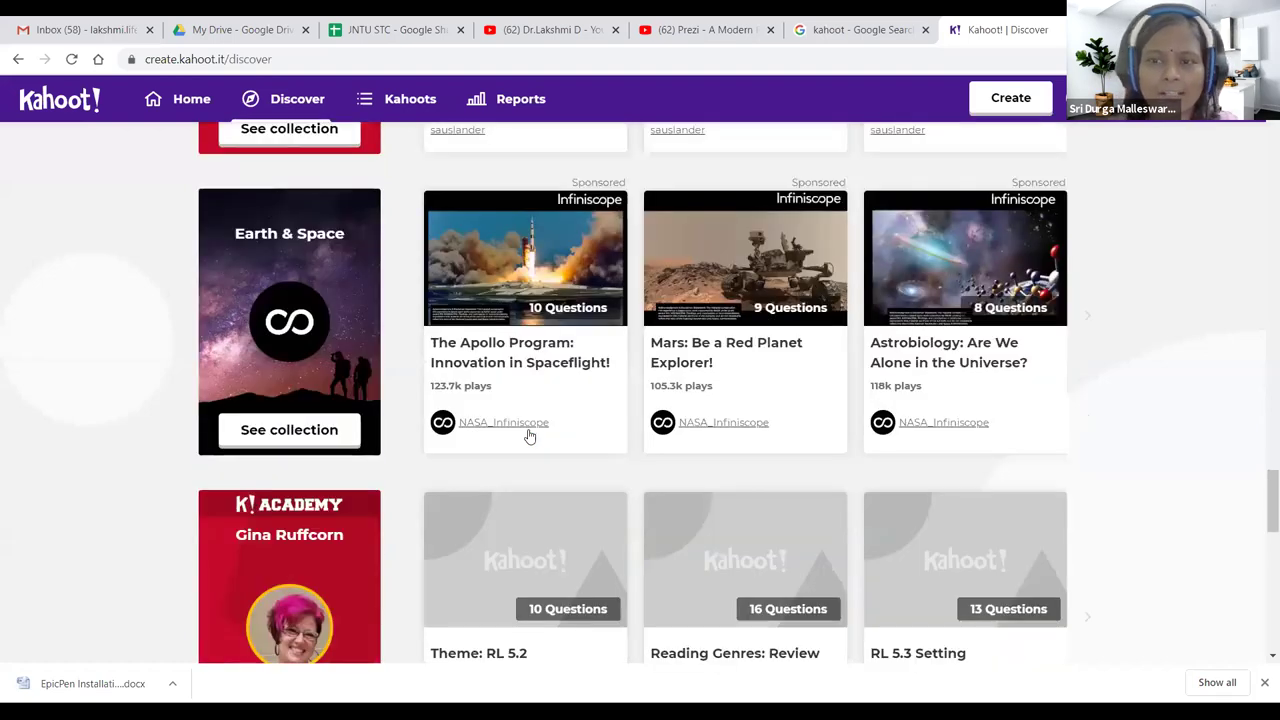
pyautogui.scroll(-10, 527, 434)
pyautogui.press('Home')
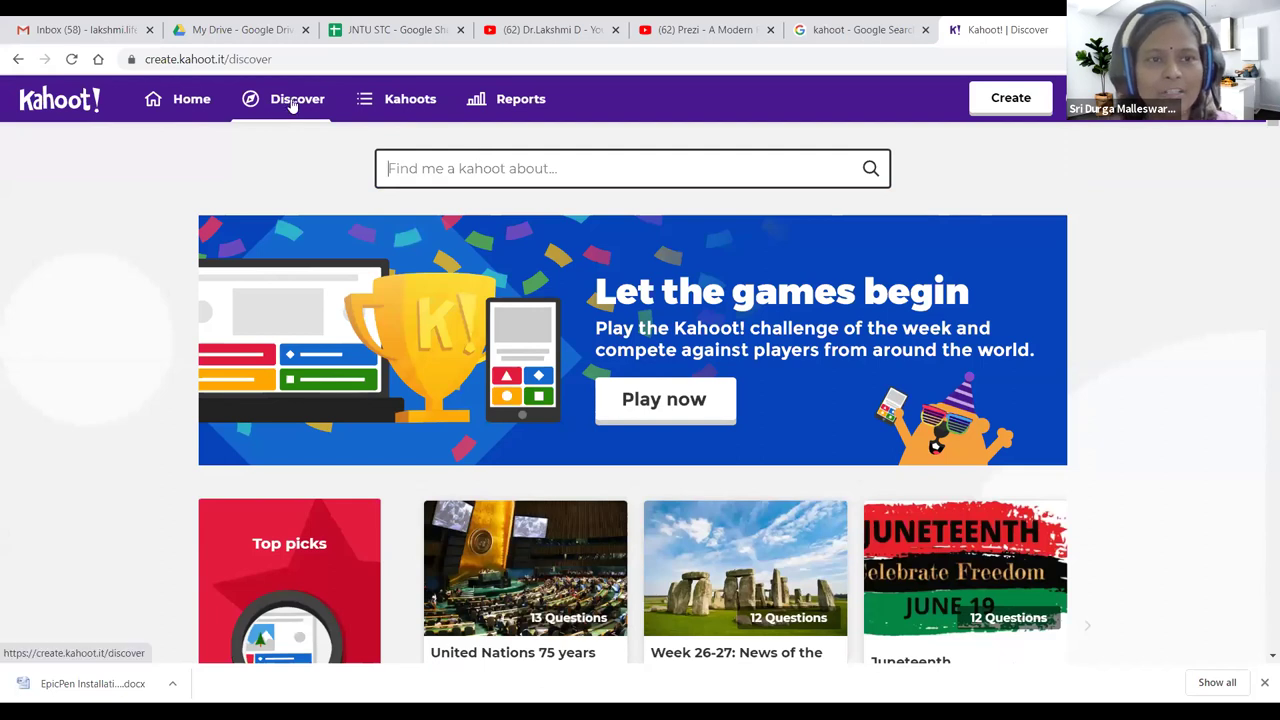
# - Look through the account's own kahoots and check the kahoots shared with it
pyautogui.click(408, 100)
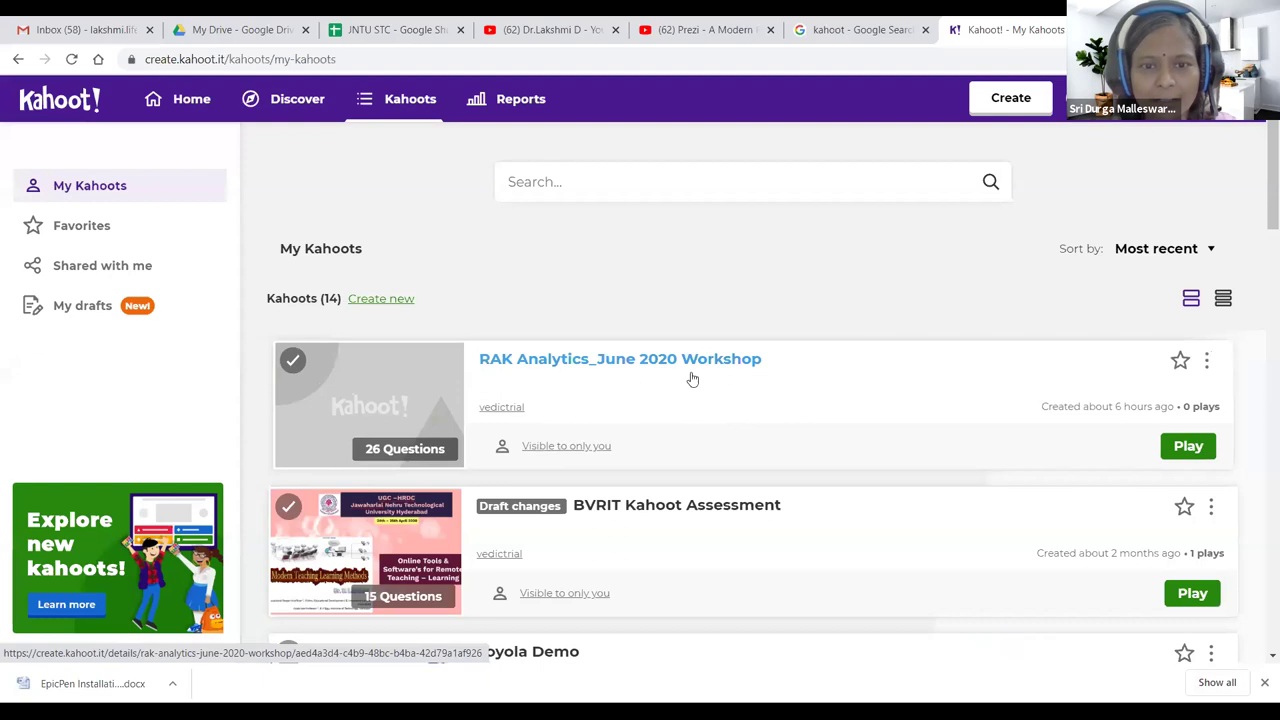
pyautogui.click(1189, 449)
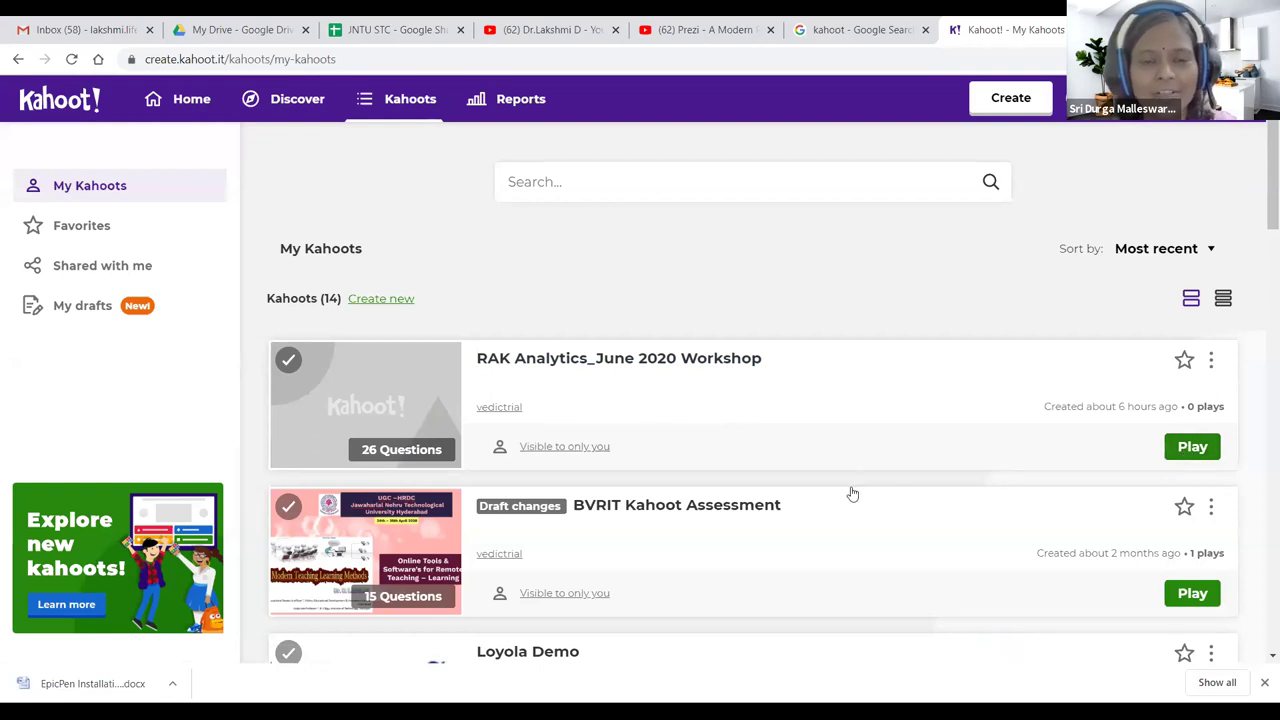
pyautogui.scroll(-15, 852, 493)
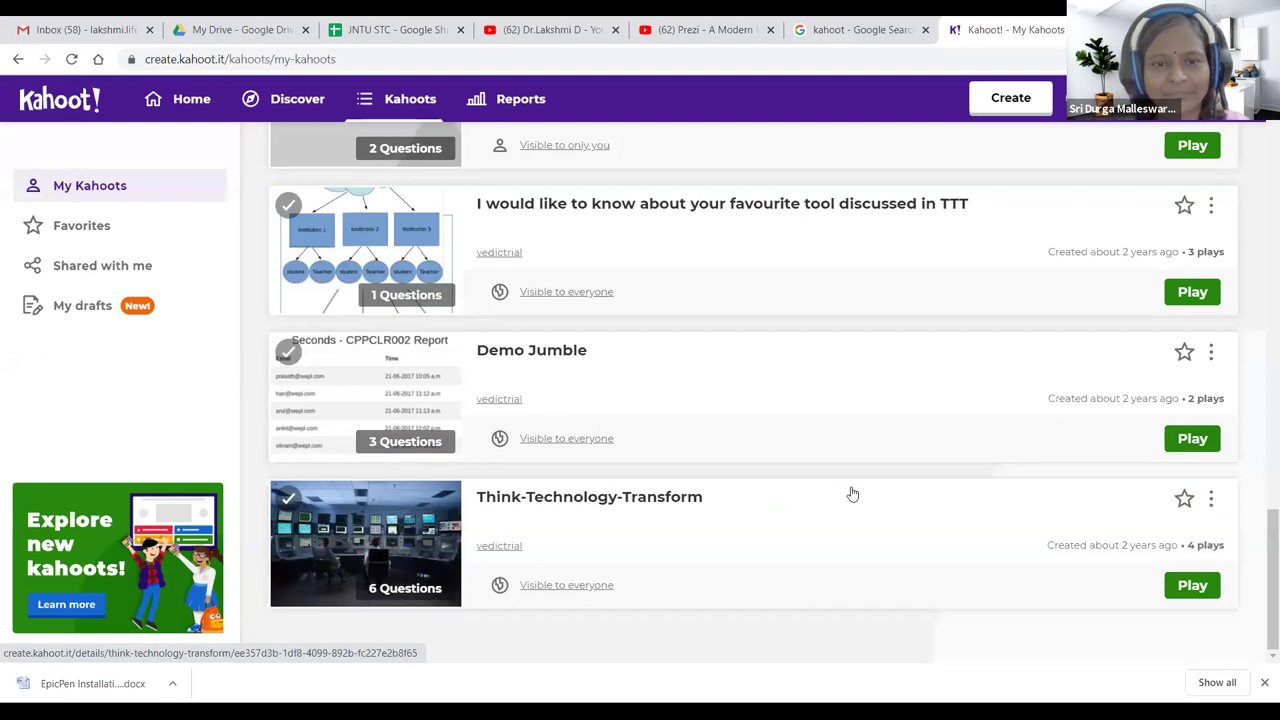
pyautogui.scroll(15, 852, 493)
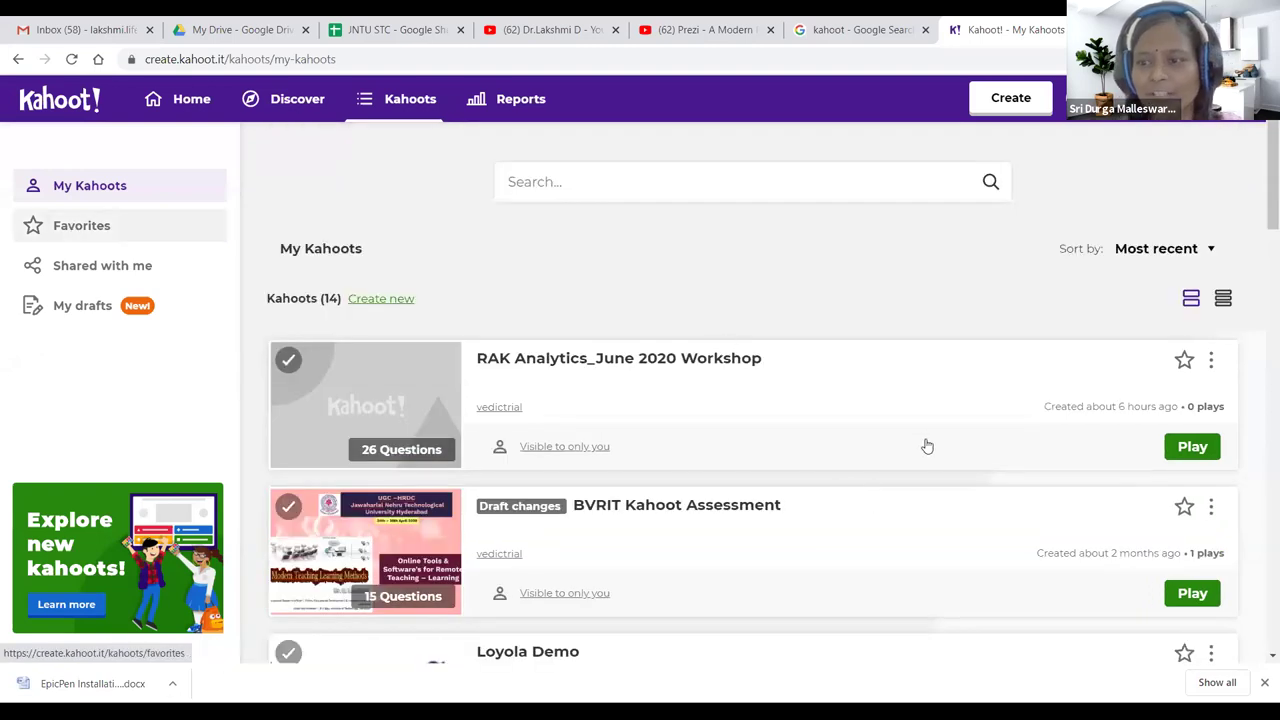
pyautogui.scroll(-2, 923, 446)
pyautogui.scroll(-5, 996, 380)
pyautogui.click(1184, 197)
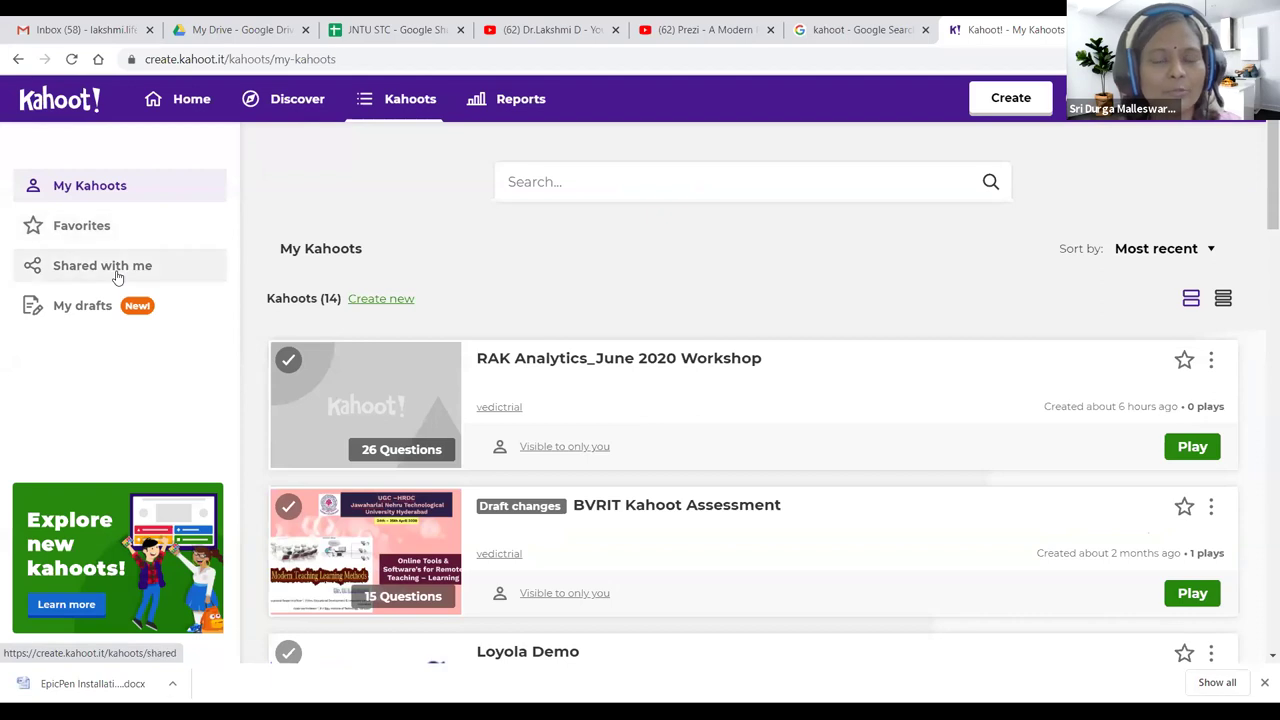
pyautogui.click(117, 272)
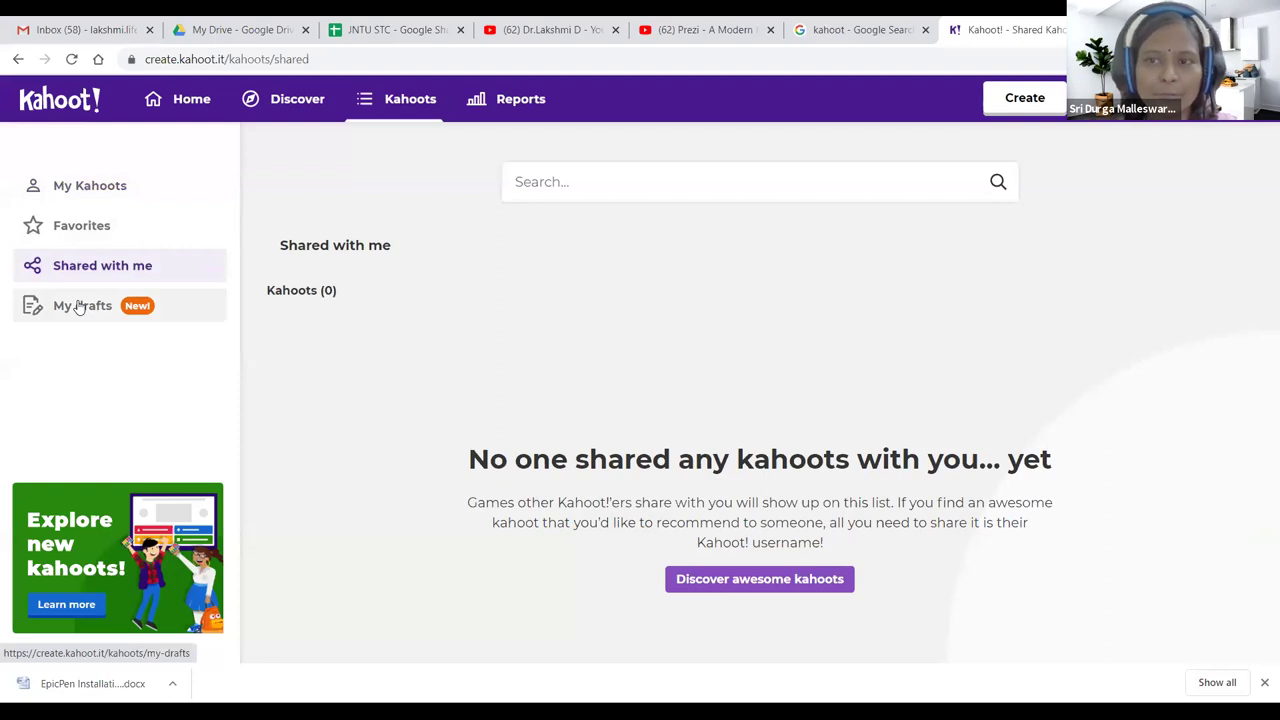
pyautogui.click(99, 186)
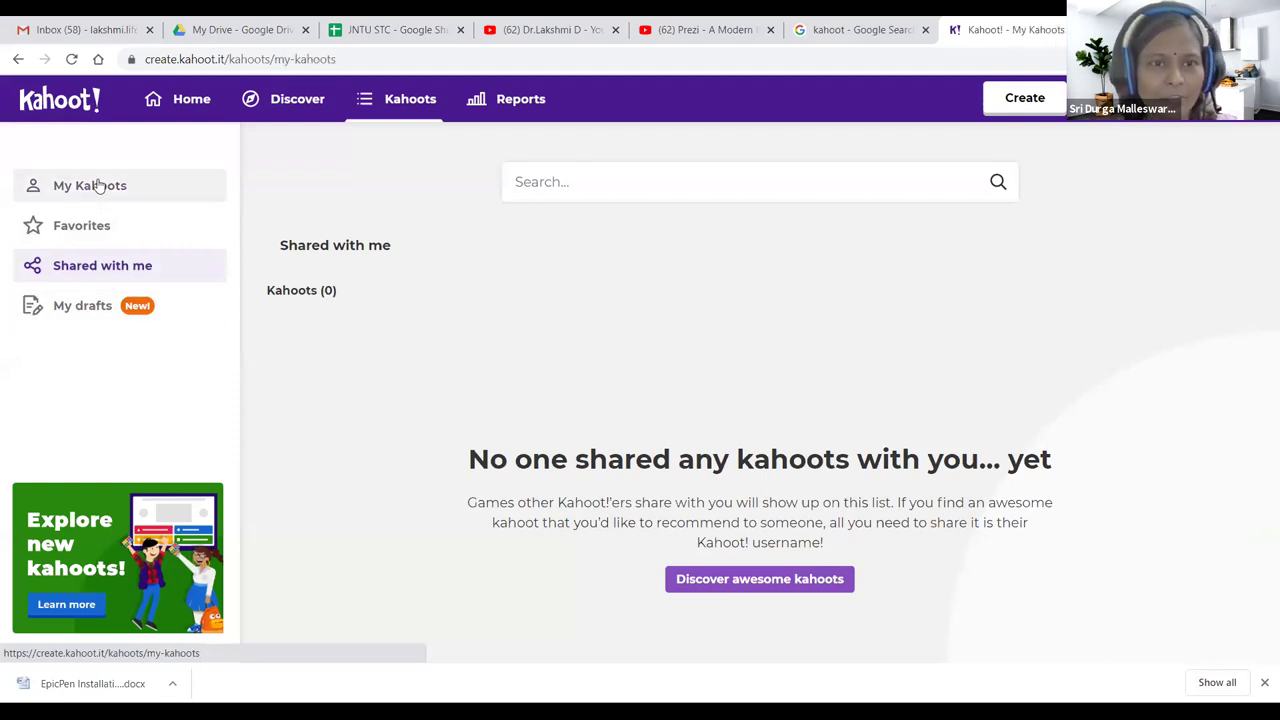
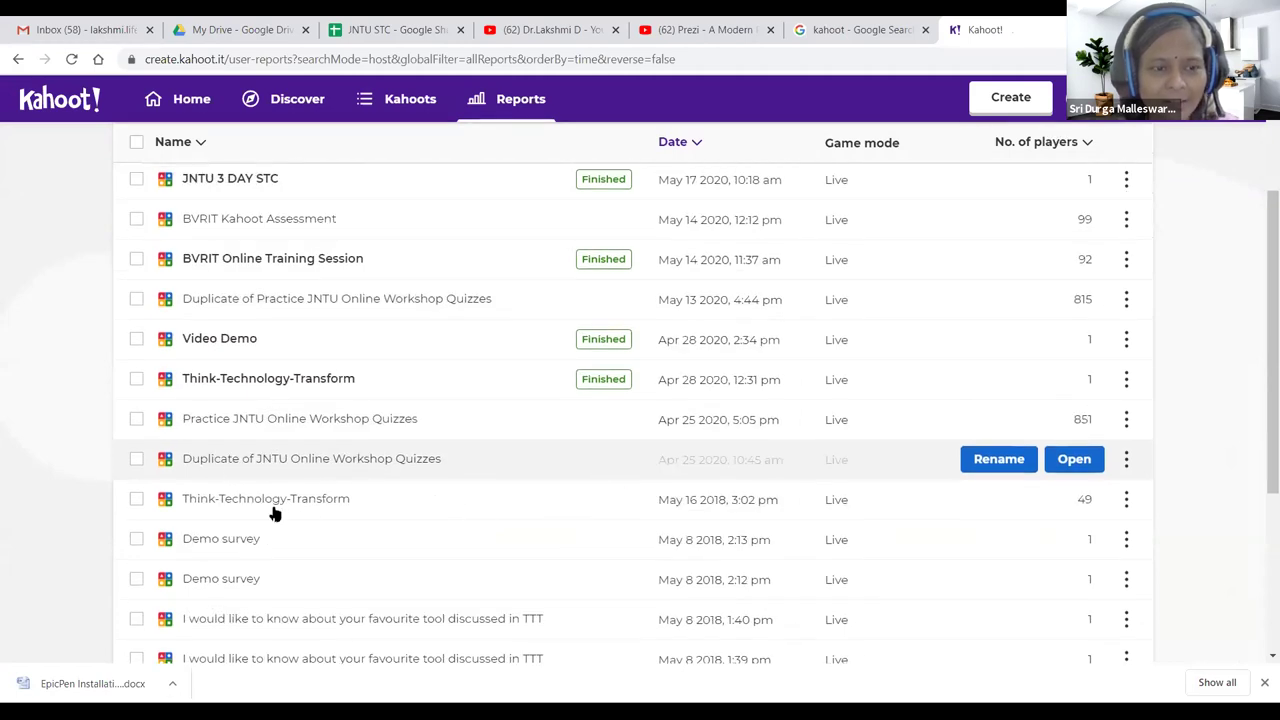
# - Look through the list of all reports and show the available actions for the Loyola Demo report
pyautogui.scroll(-1, 272, 514)
pyautogui.scroll(-1, 272, 522)
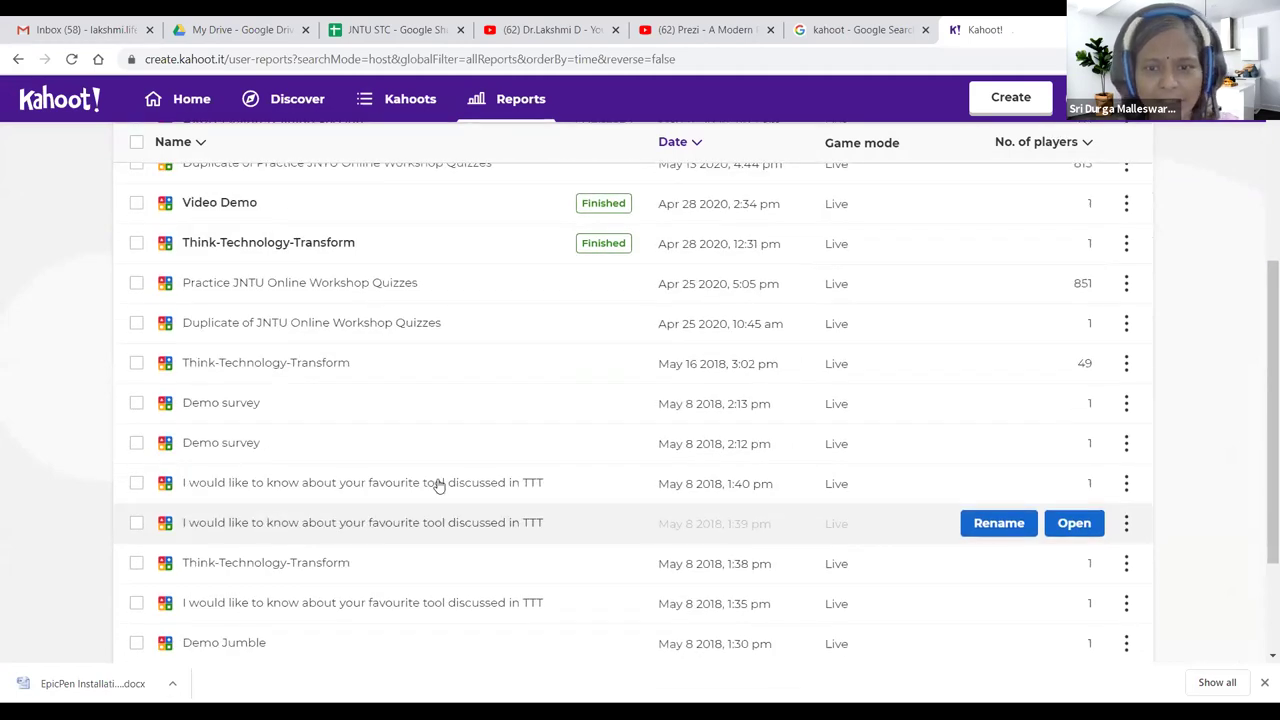
pyautogui.scroll(3, 439, 487)
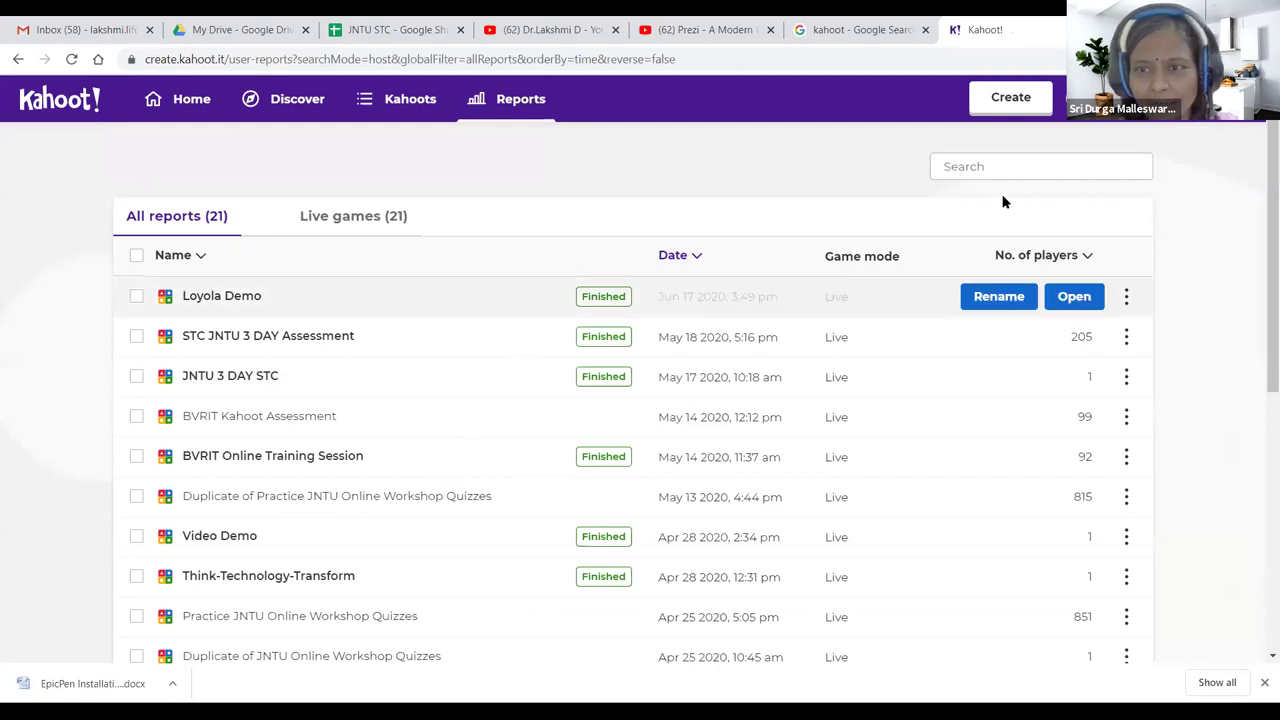
pyautogui.click(1127, 302)
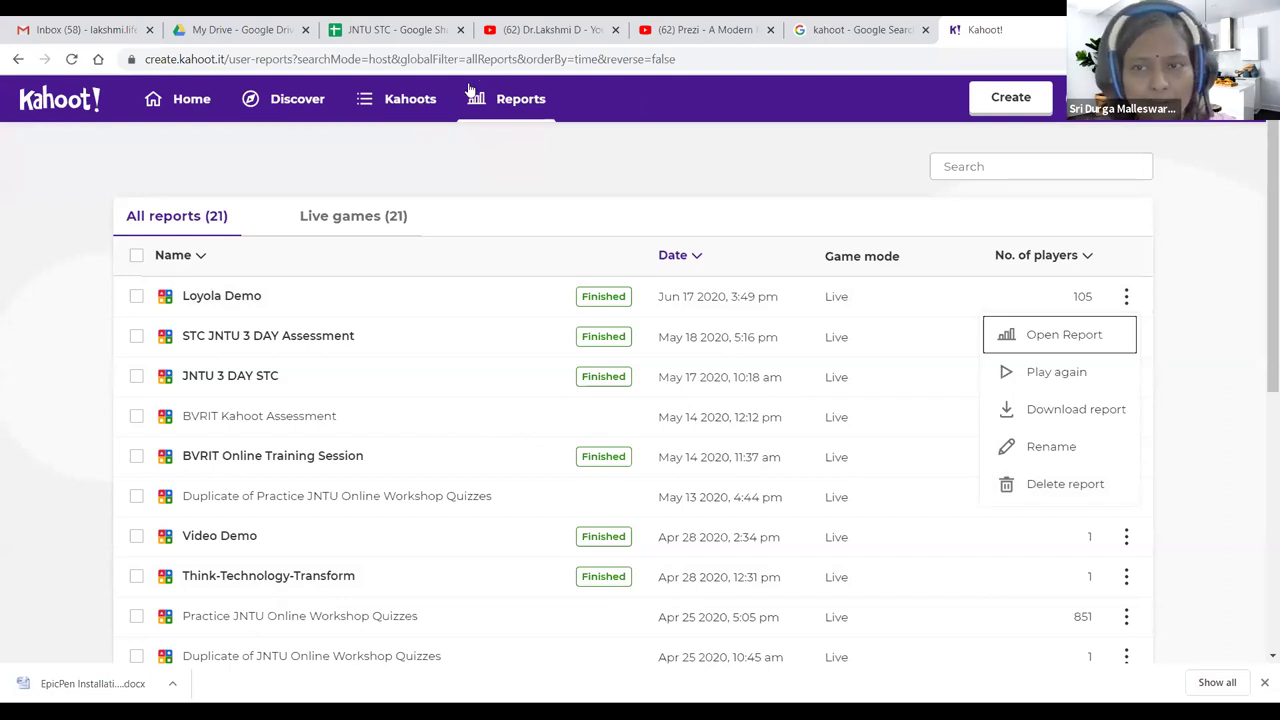
pyautogui.click(993, 105)
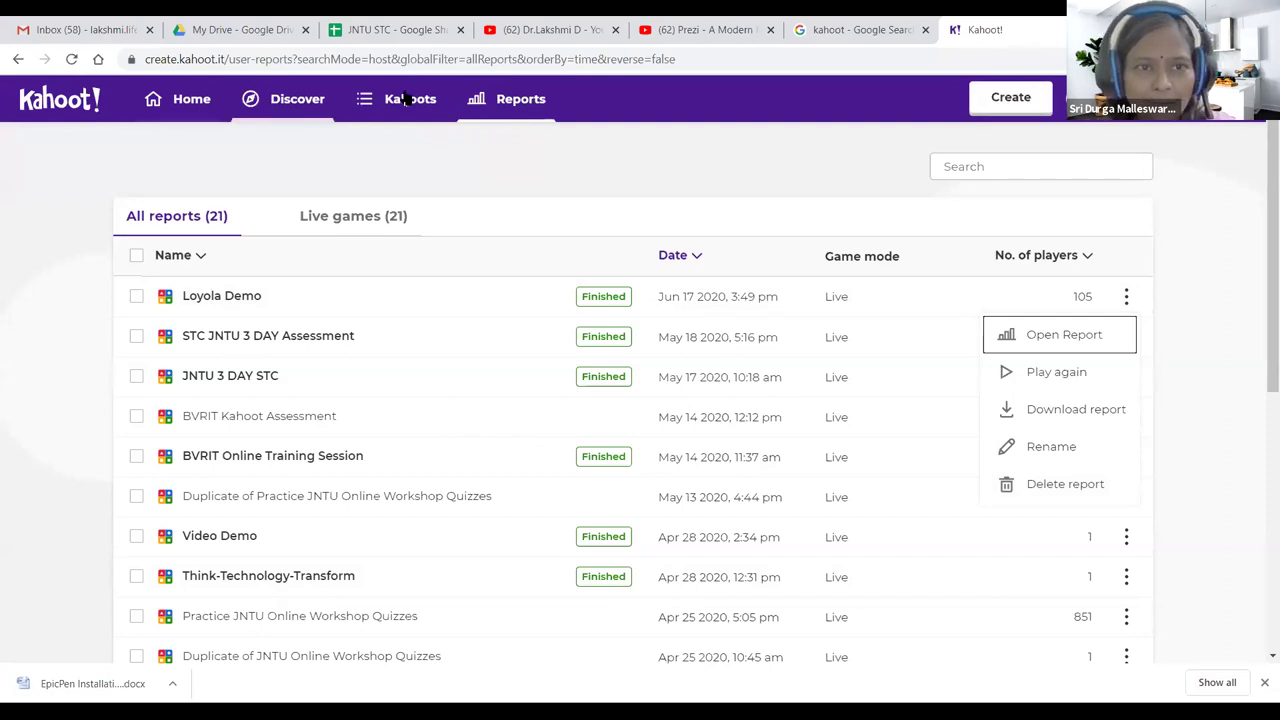
pyautogui.click(989, 114)
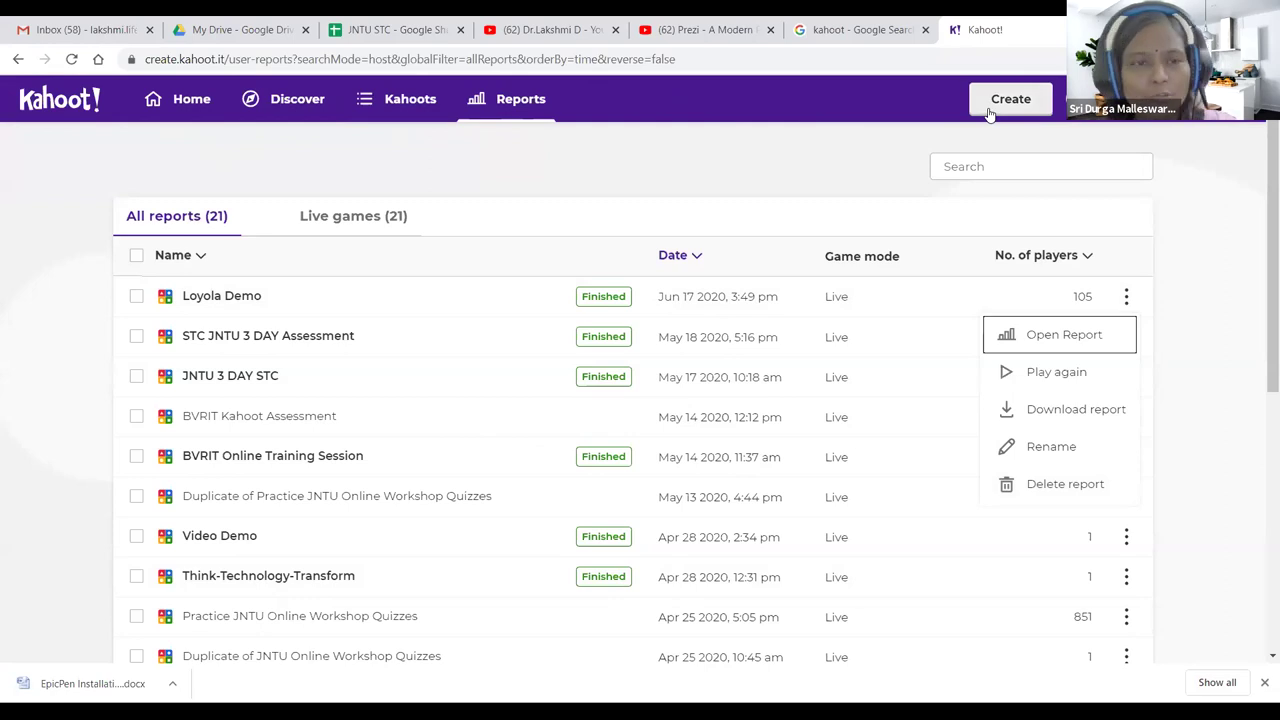
# - Create a new kahoot and enter "Wgich is the ffruit shown in the picture?" as its first question
pyautogui.click(410, 99)
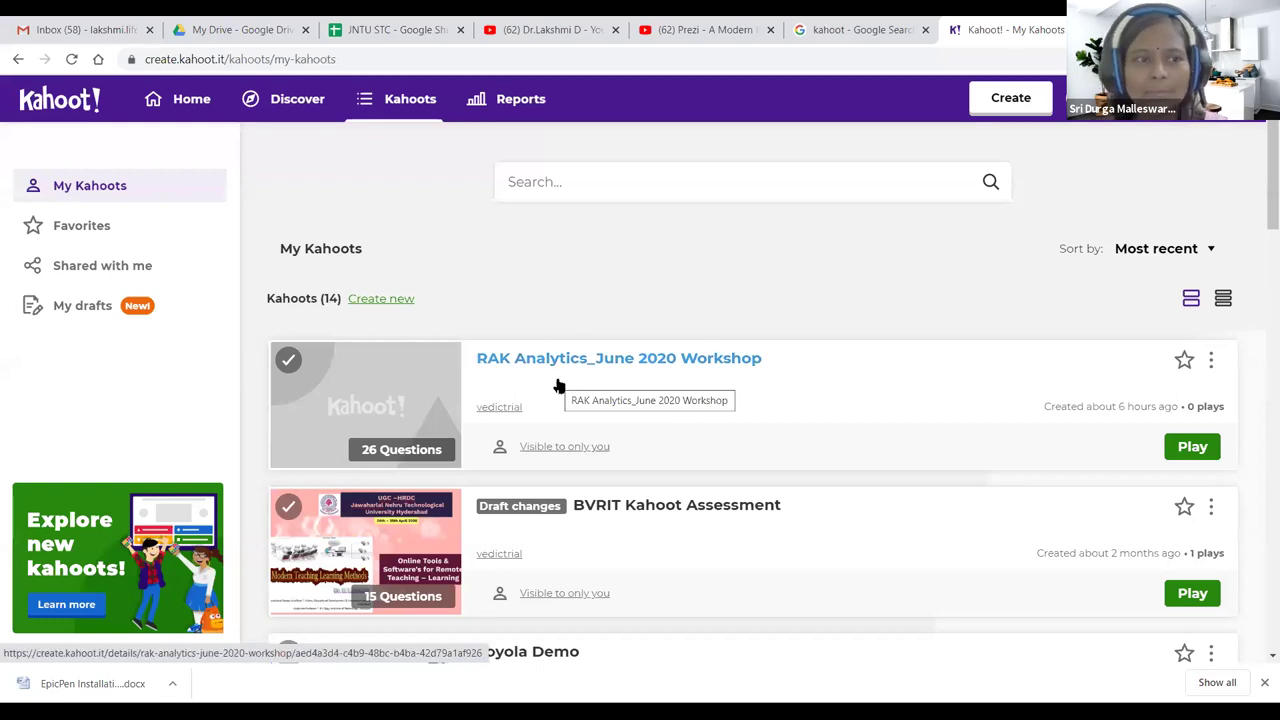
pyautogui.click(1005, 100)
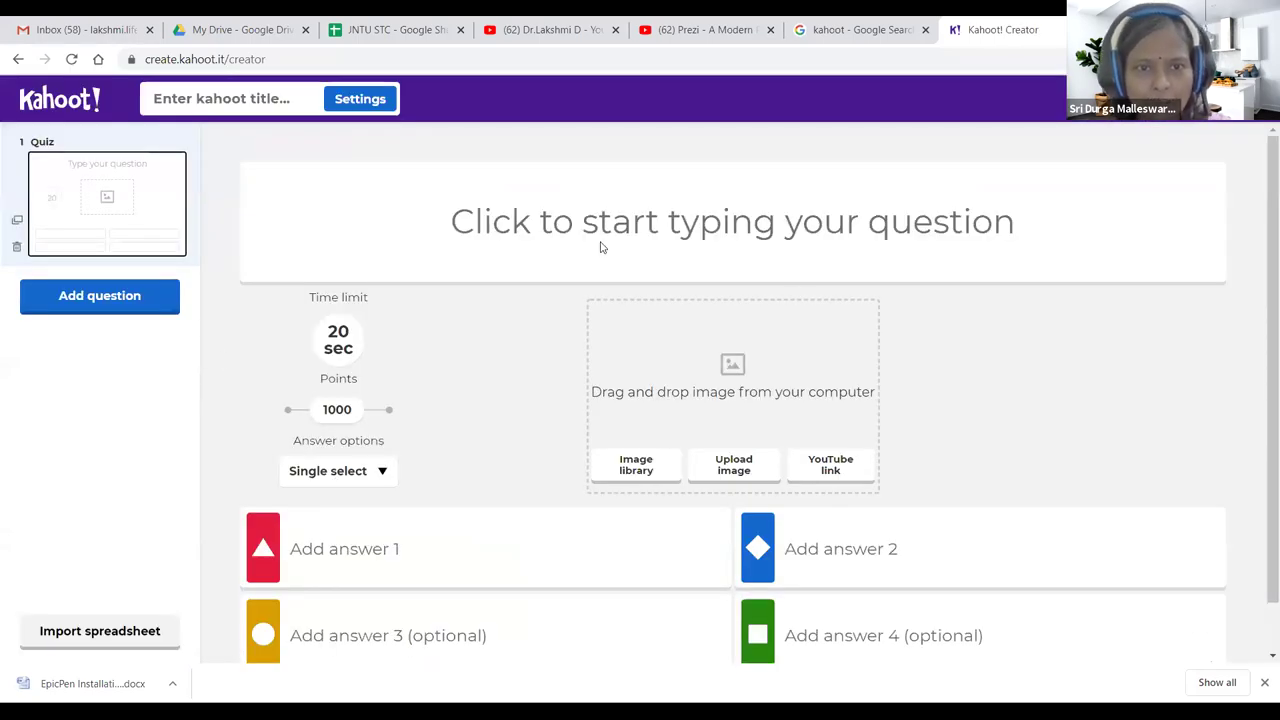
pyautogui.click(585, 214)
pyautogui.write('W')
pyautogui.press('BackSpace')
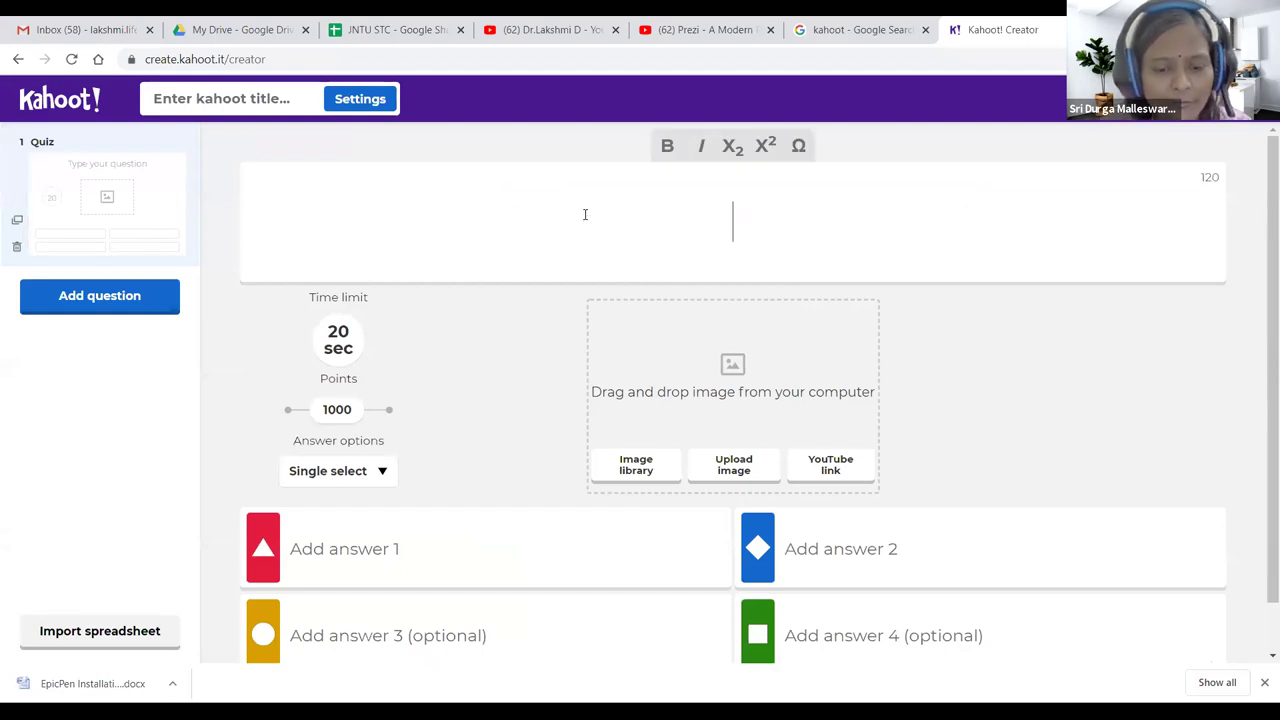
pyautogui.write('Wgich is the')
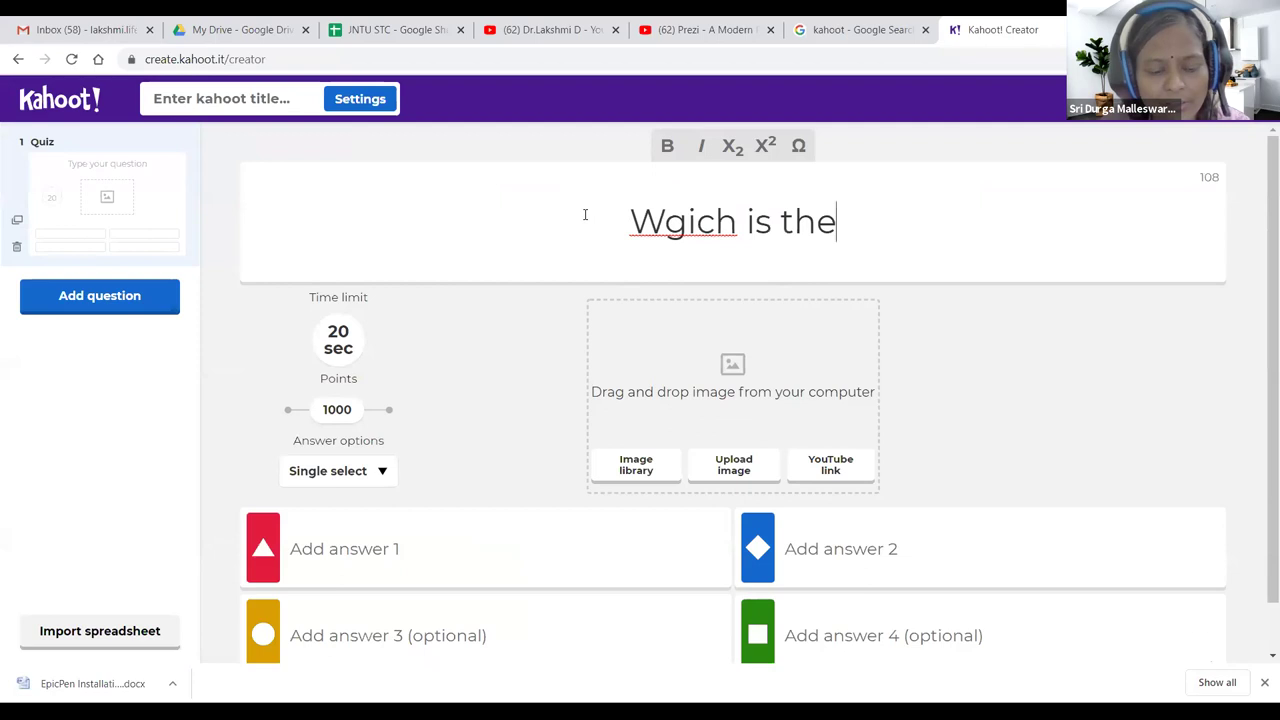
pyautogui.write(' f')
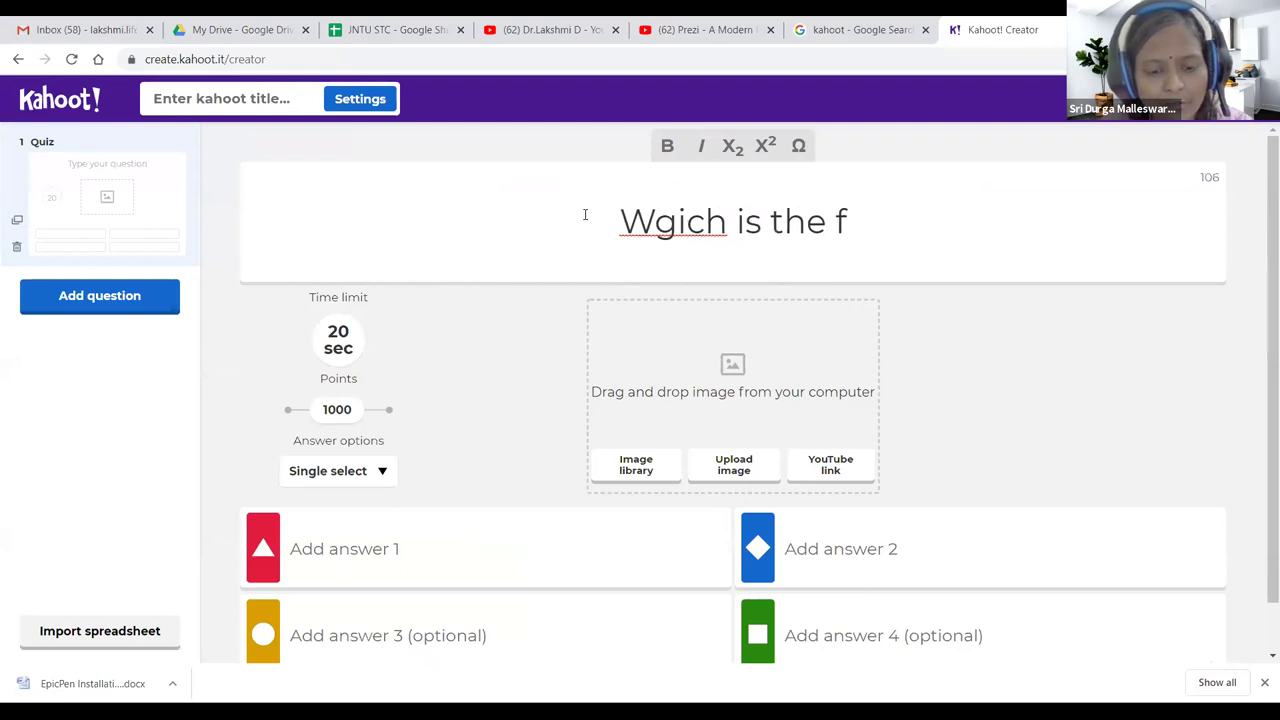
pyautogui.write('fruit sh')
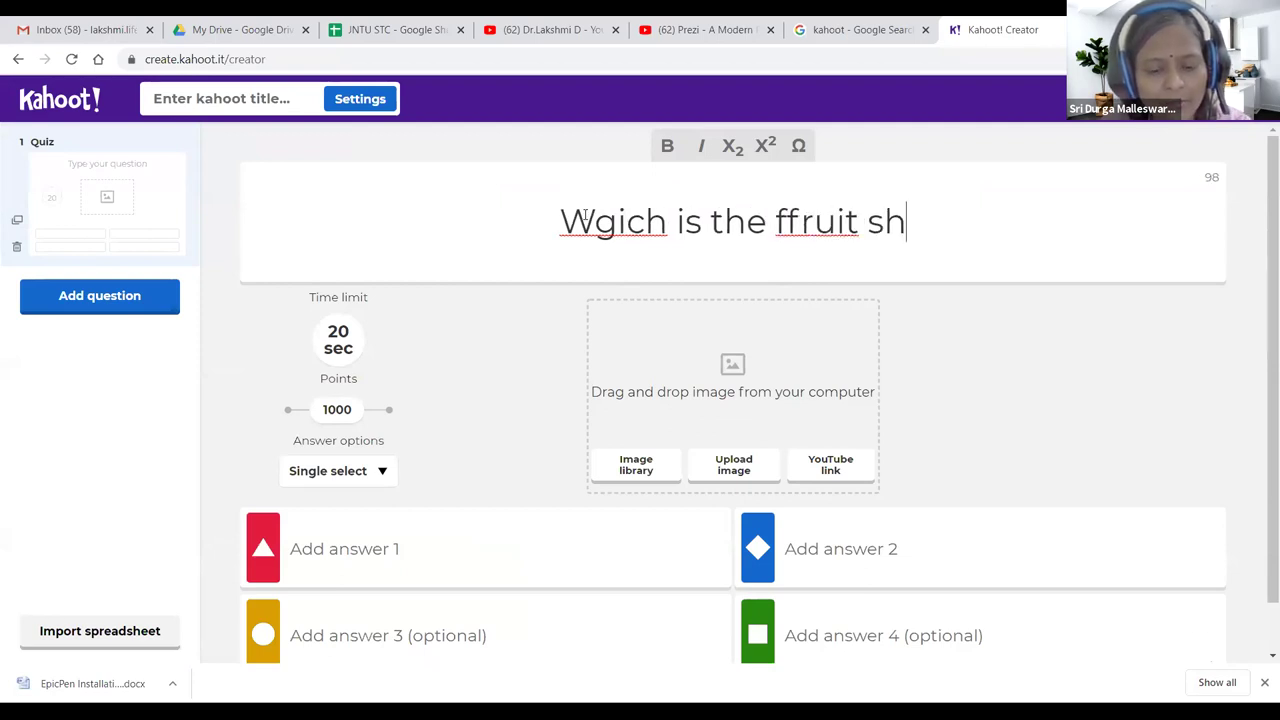
pyautogui.write('own in the pic')
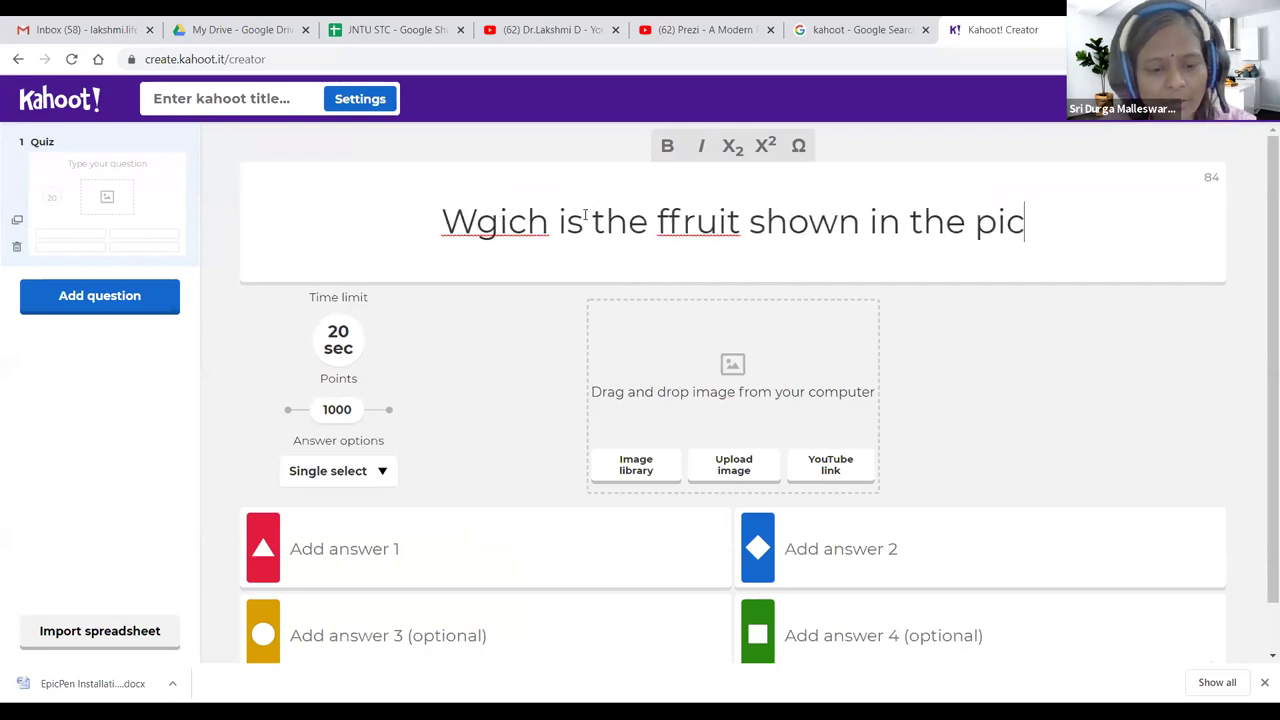
pyautogui.write('ture?')
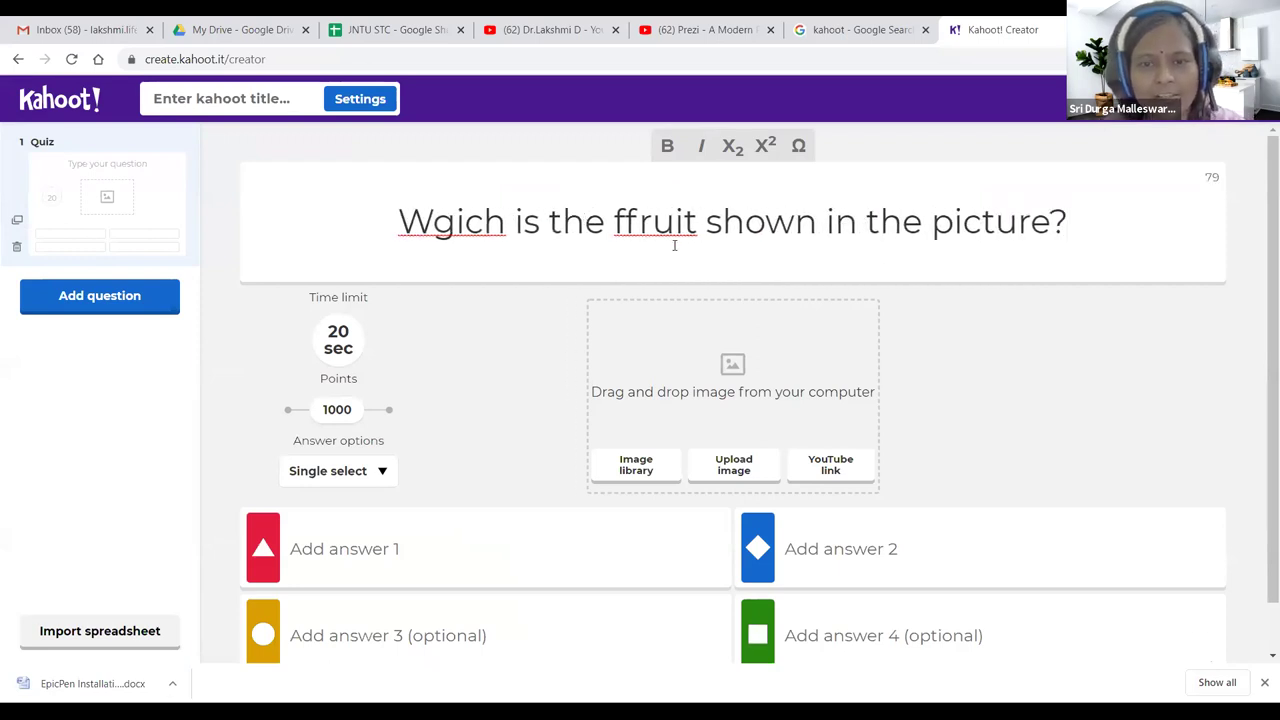
# - Correct the question to "Which is the fruit shown in the picture?" and add the avocado picture from the image library
pyautogui.press('BackSpace')
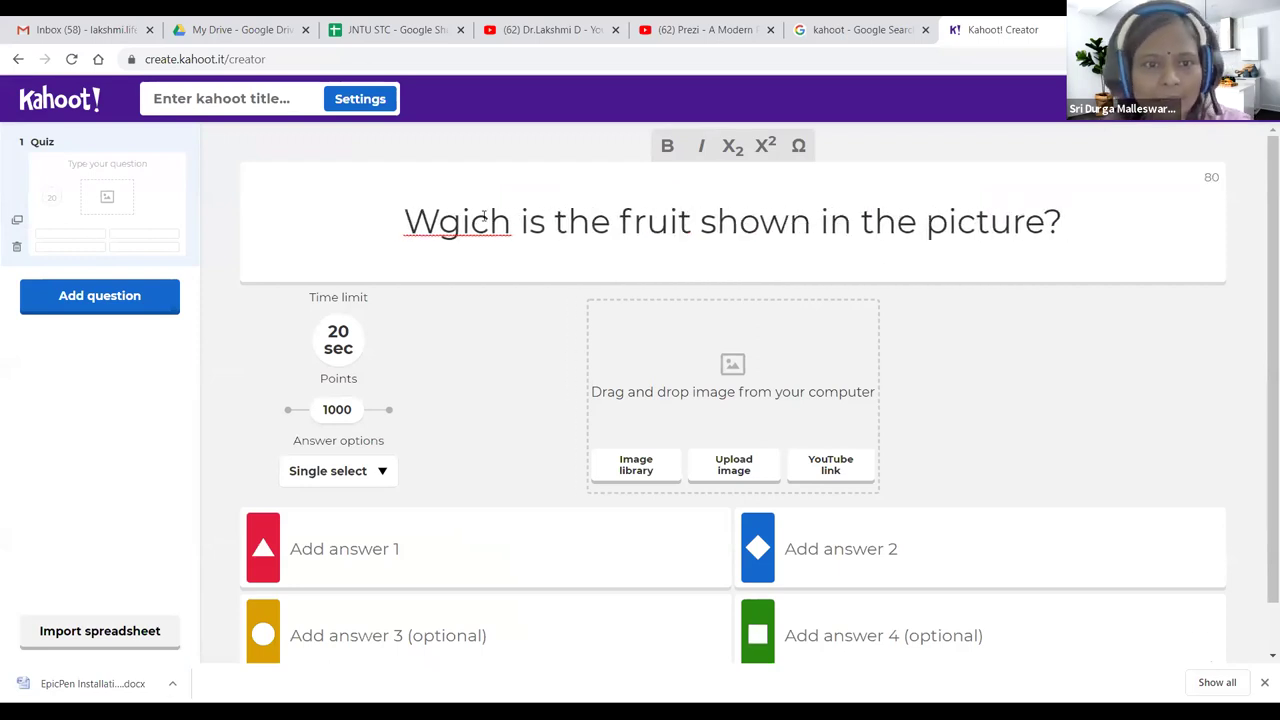
pyautogui.rightClick(486, 213)
pyautogui.click(540, 229)
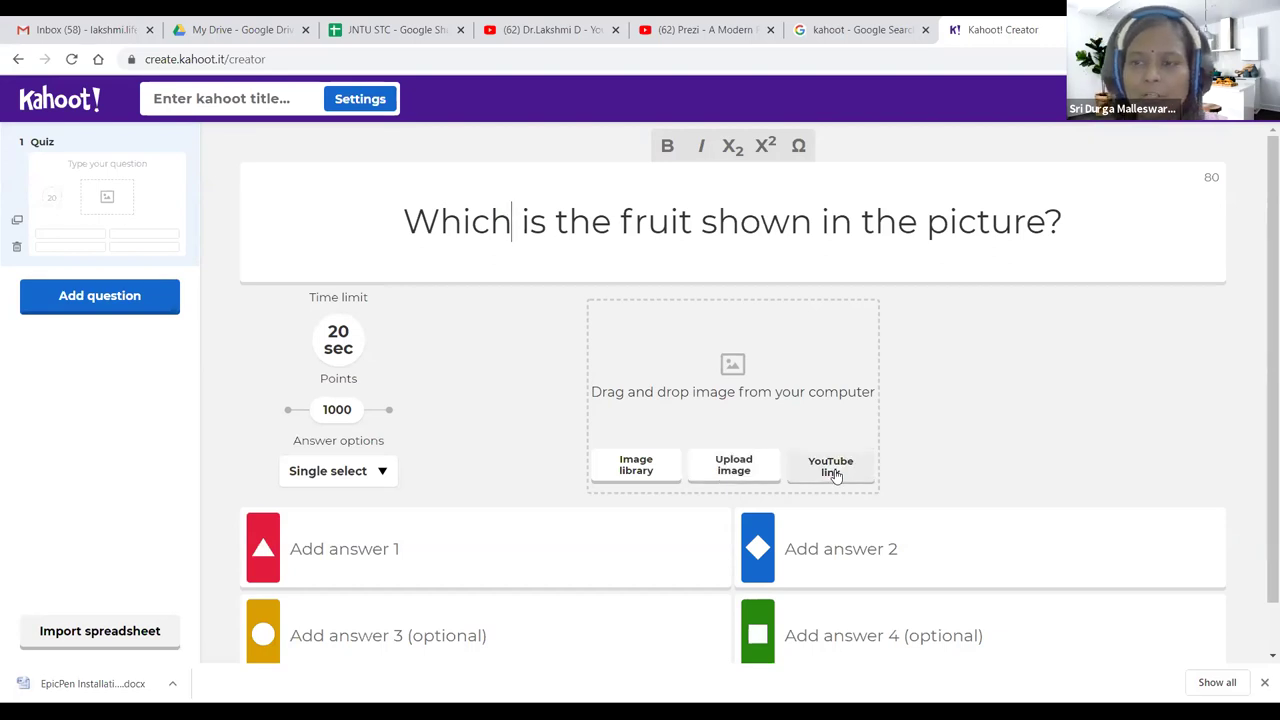
pyautogui.click(618, 476)
pyautogui.click(655, 315)
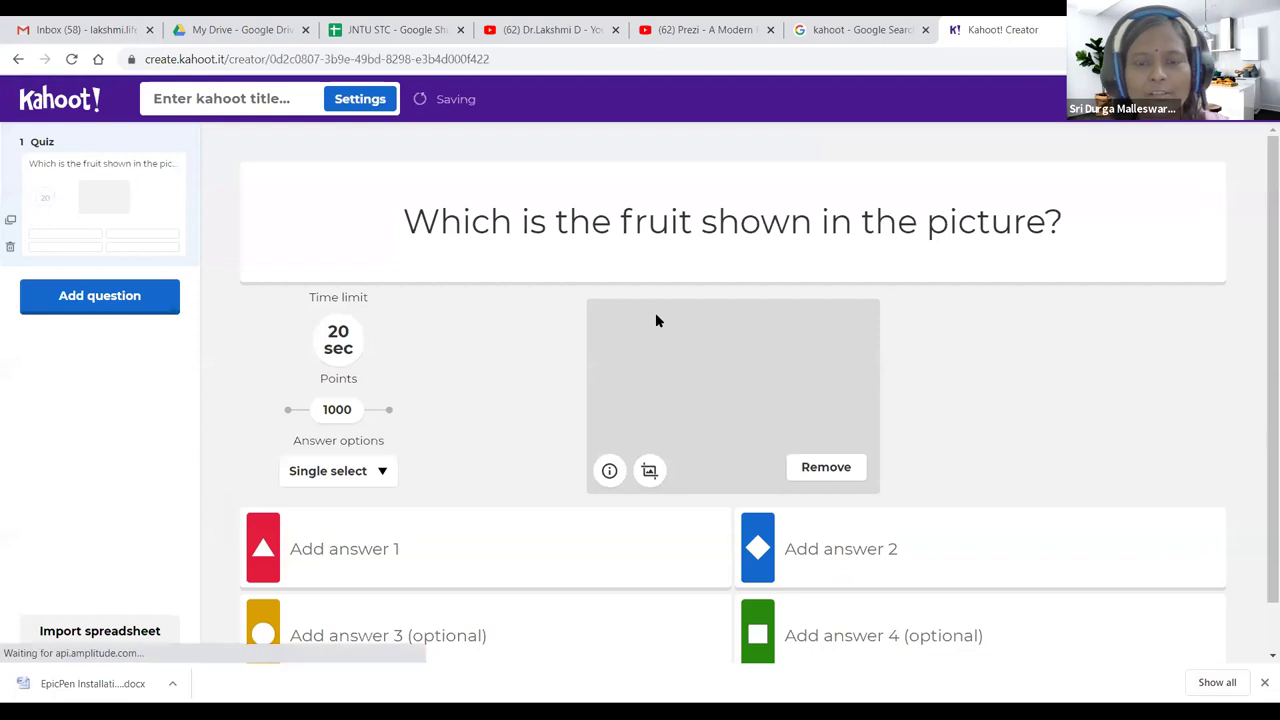
# - Enter Apple as answer 1, Avacoda as answer 2, Rose as answer 3 and Birds as answer 4
pyautogui.click(331, 540)
pyautogui.write('Apple')
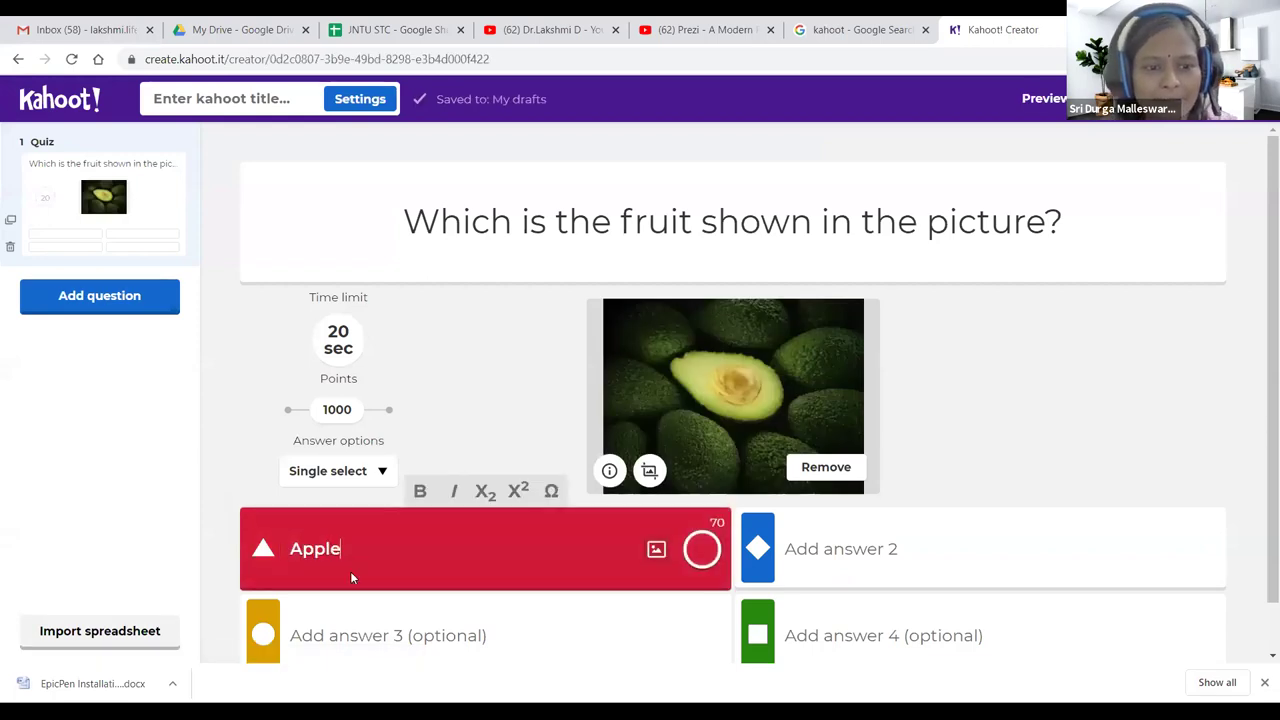
pyautogui.click(334, 636)
pyautogui.write('Ro')
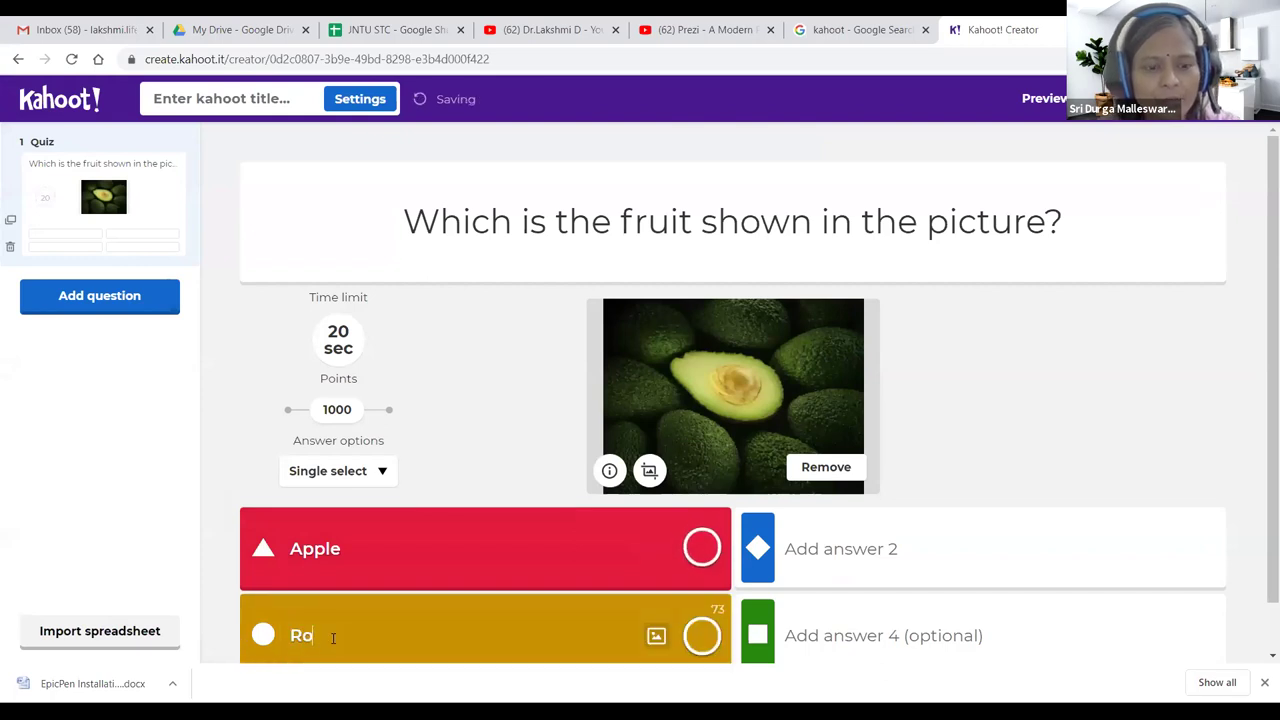
pyautogui.write('se')
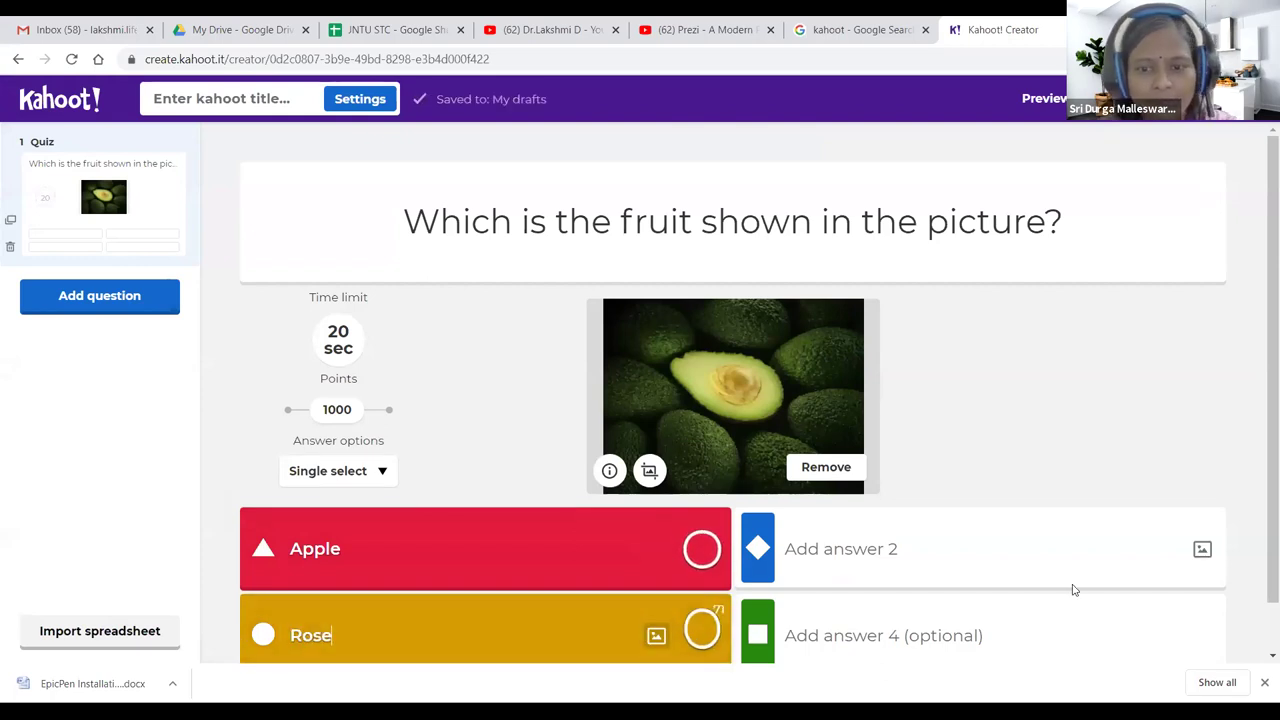
pyautogui.click(929, 553)
pyautogui.write('Avacoda')
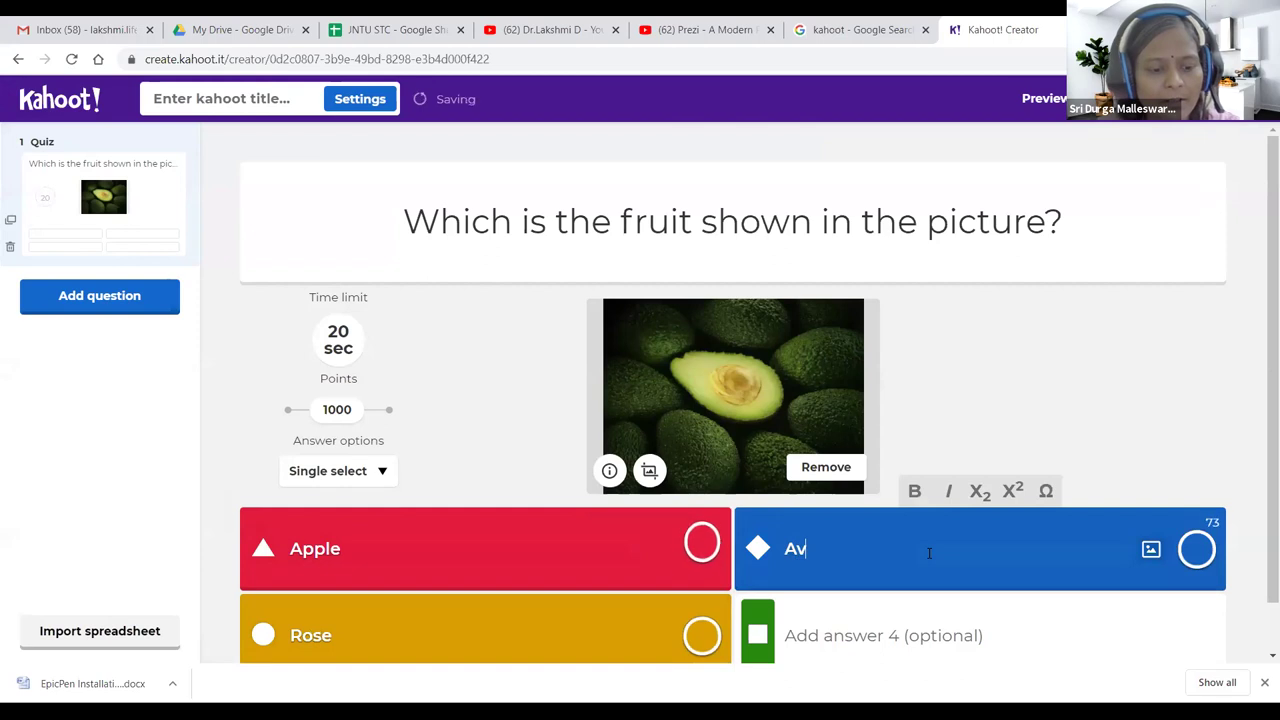
pyautogui.click(867, 633)
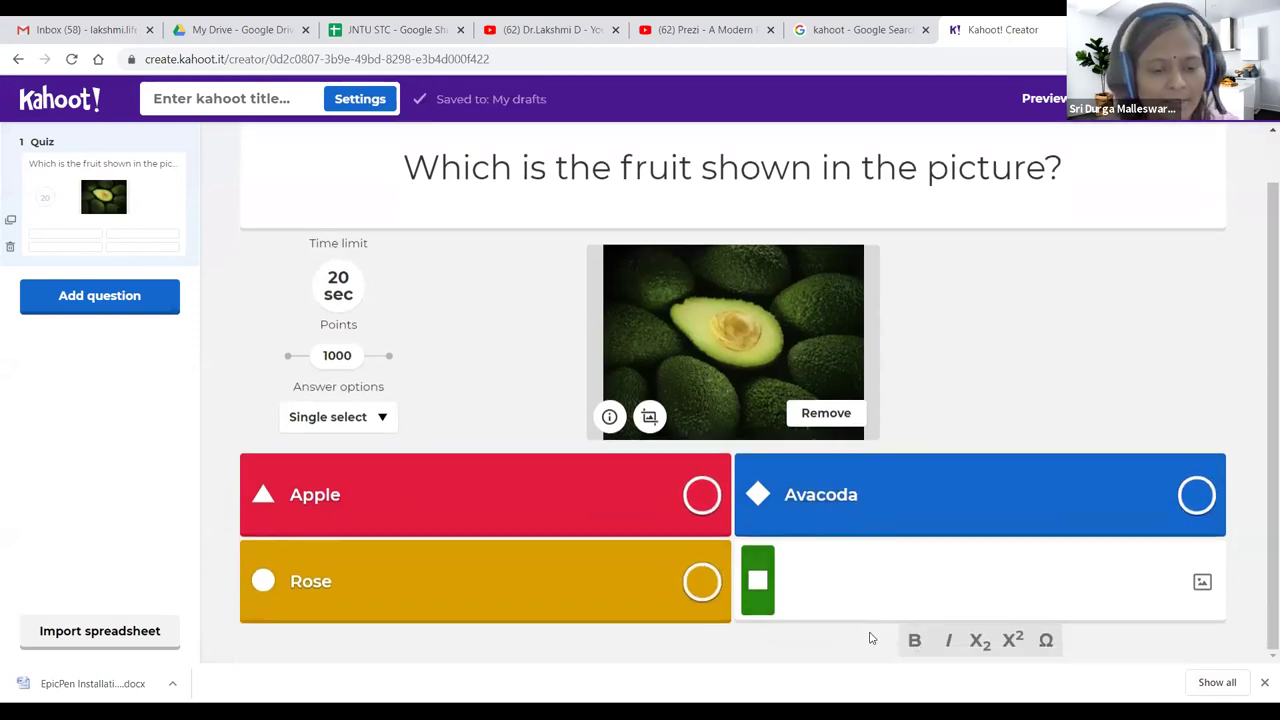
pyautogui.write('Birds')
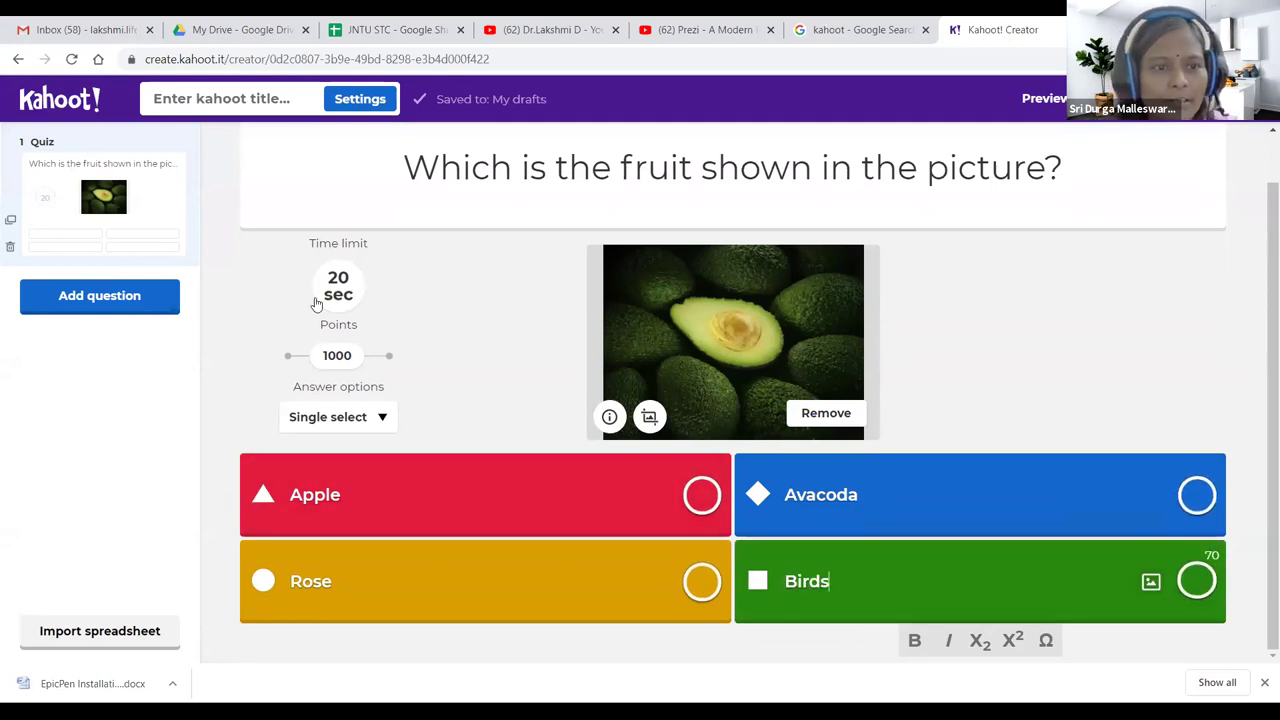
# - Set the fruit question's time limit to 30 seconds and look over the other available time limits
pyautogui.scroll(1, 337, 309)
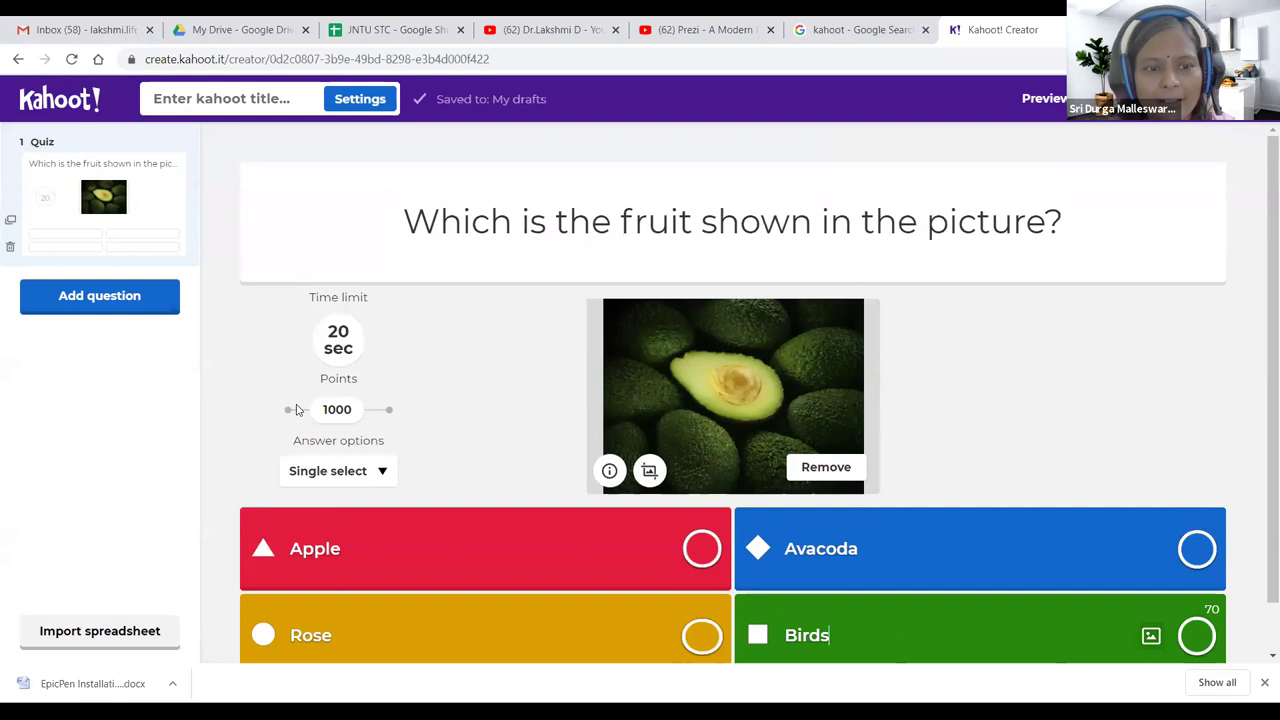
pyautogui.click(338, 340)
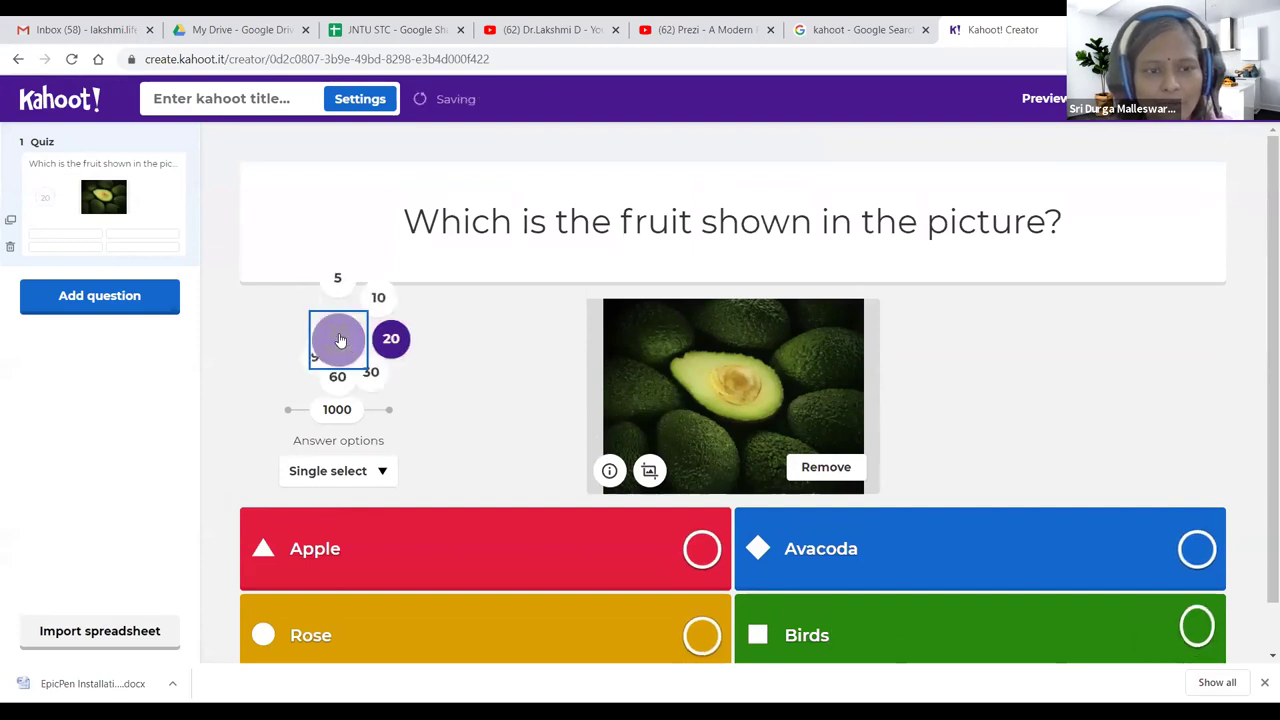
pyautogui.click(383, 384)
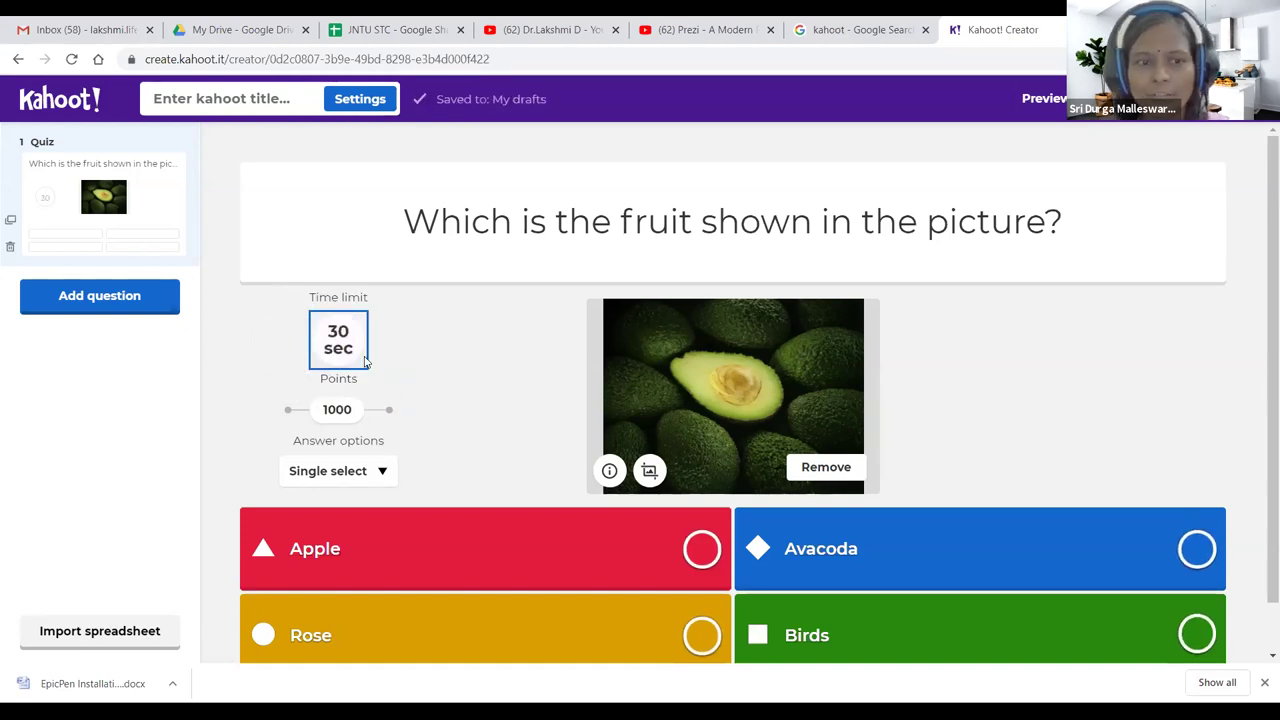
pyautogui.click(349, 354)
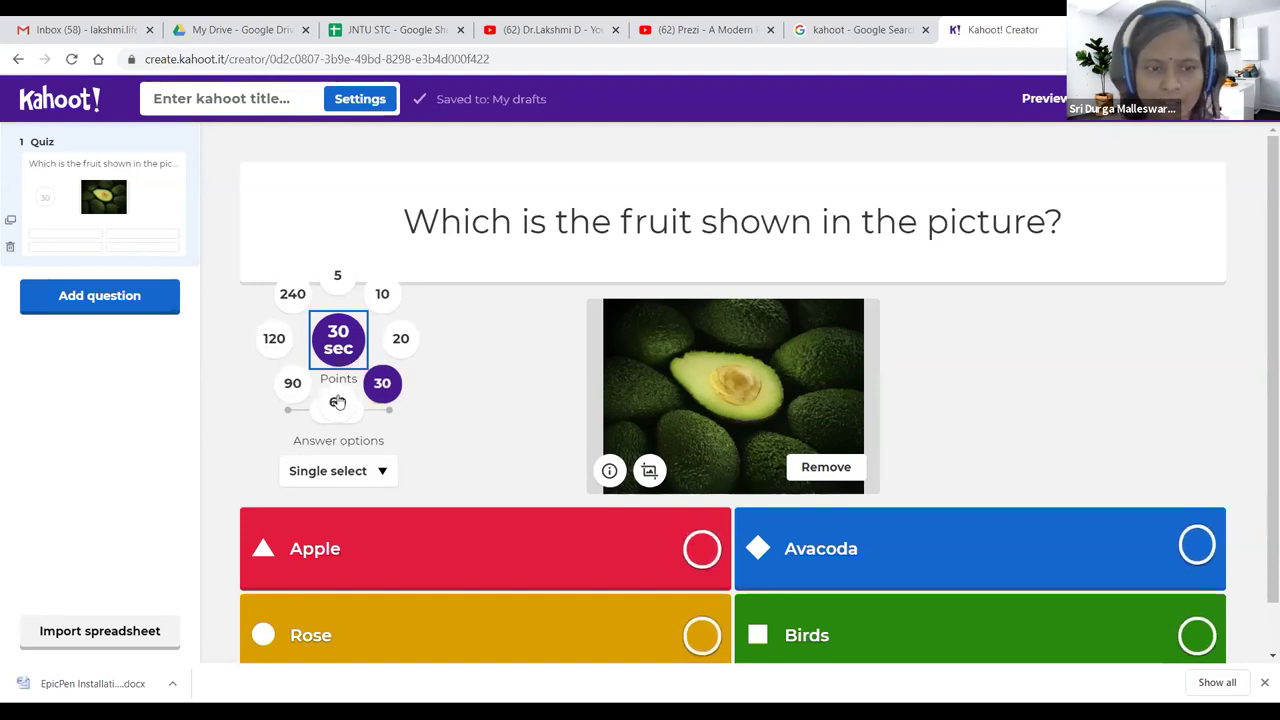
pyautogui.click(430, 440)
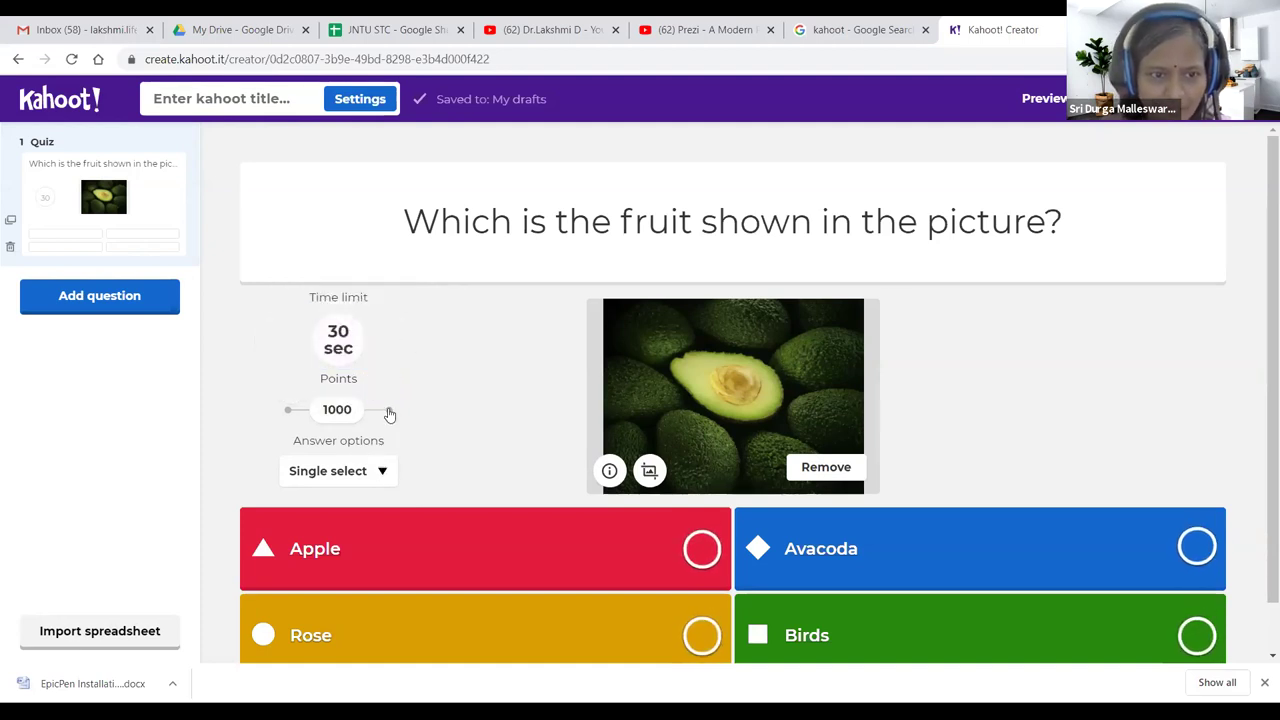
# - Try the fruit question's points at 2000 and at the lowest setting, and return them to 1000
pyautogui.click(389, 409)
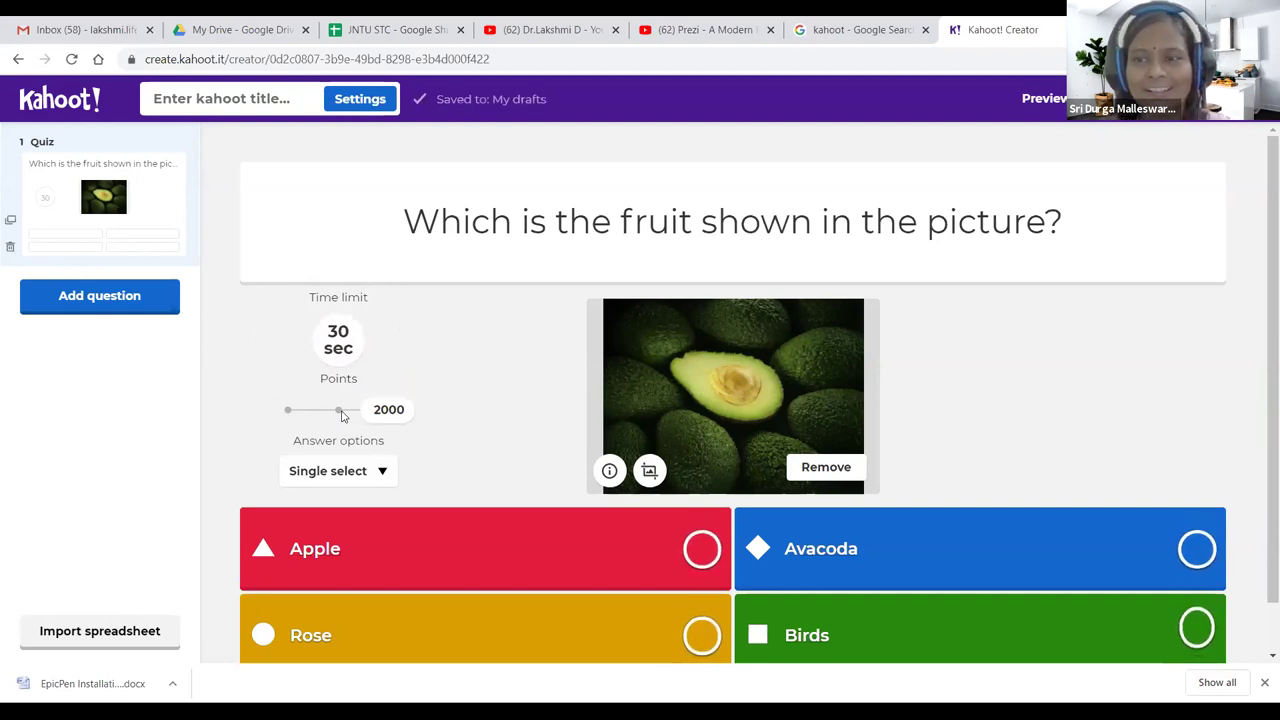
pyautogui.click(340, 410)
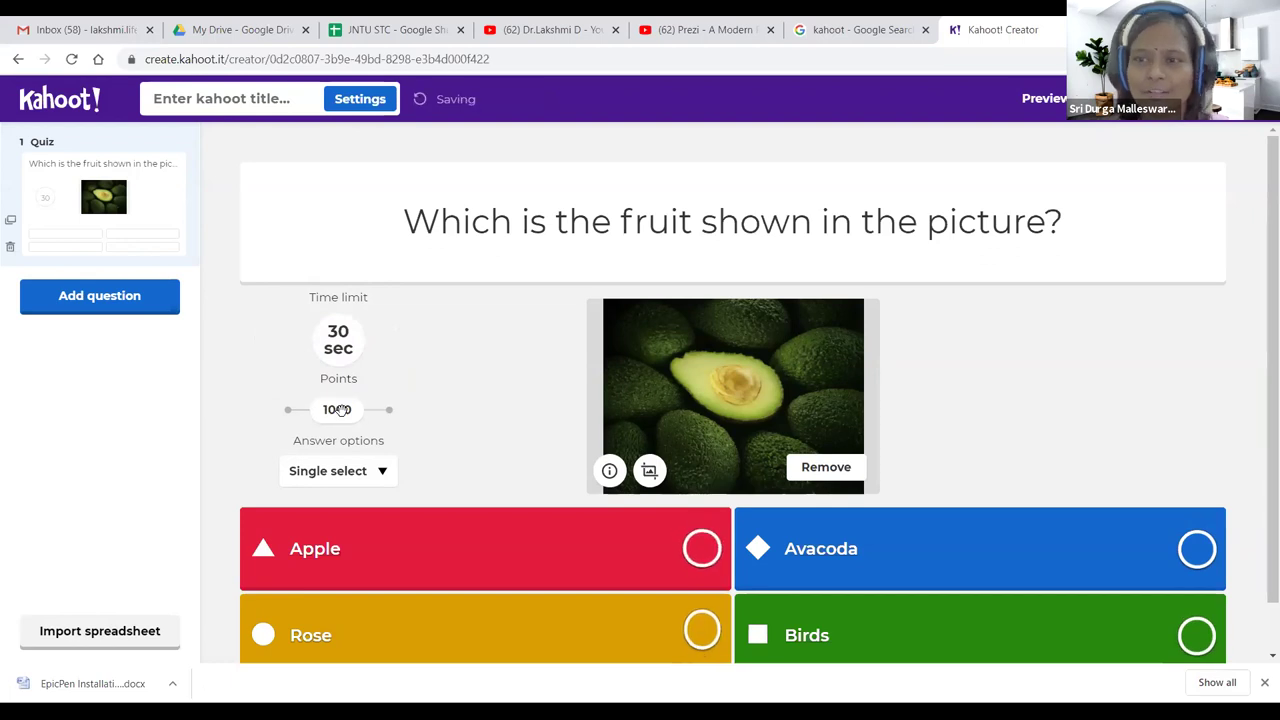
pyautogui.click(289, 410)
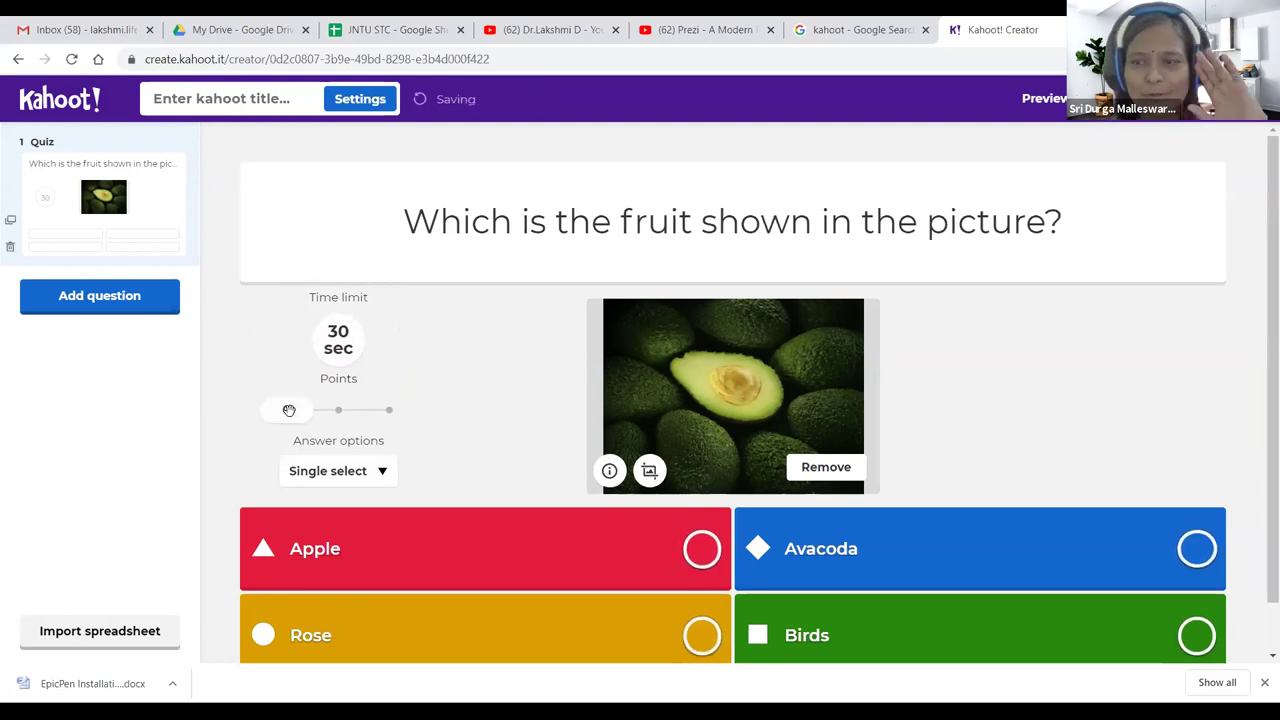
pyautogui.click(338, 415)
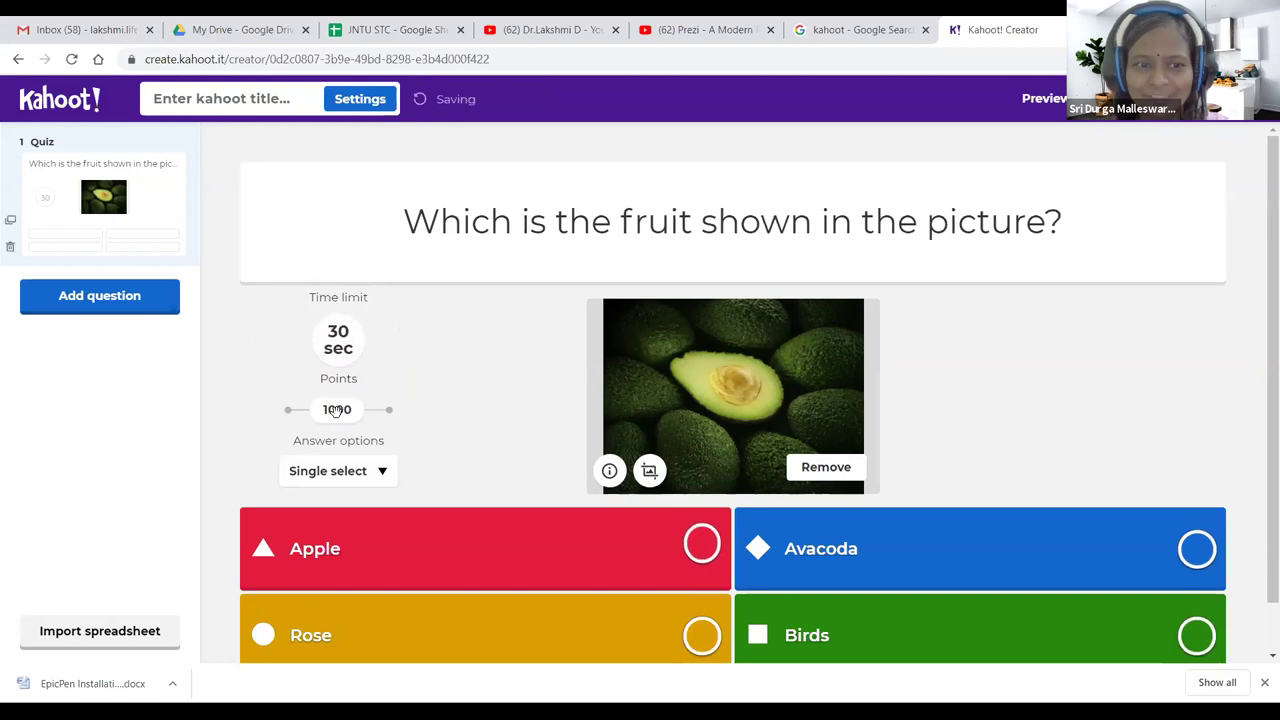
# - Check the answer selection modes, keep single select, and mark Avacoda as the correct answer
pyautogui.scroll(-1, 423, 434)
pyautogui.click(381, 418)
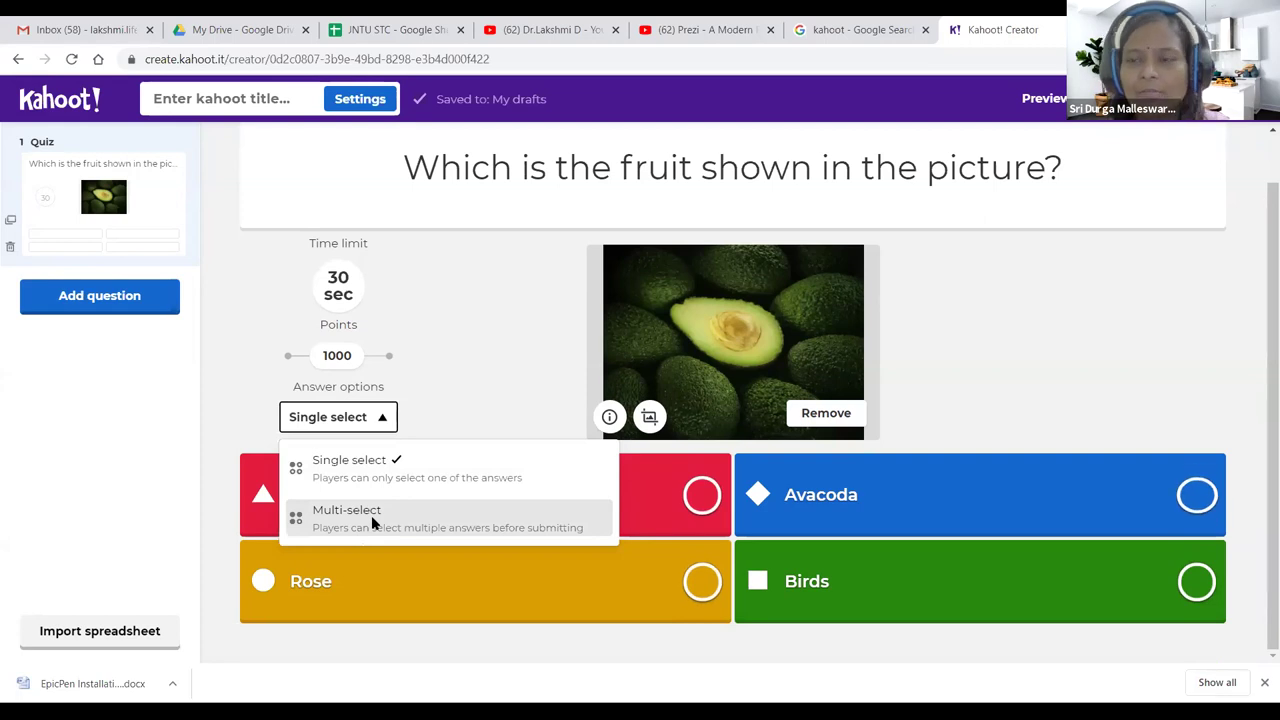
pyautogui.click(474, 374)
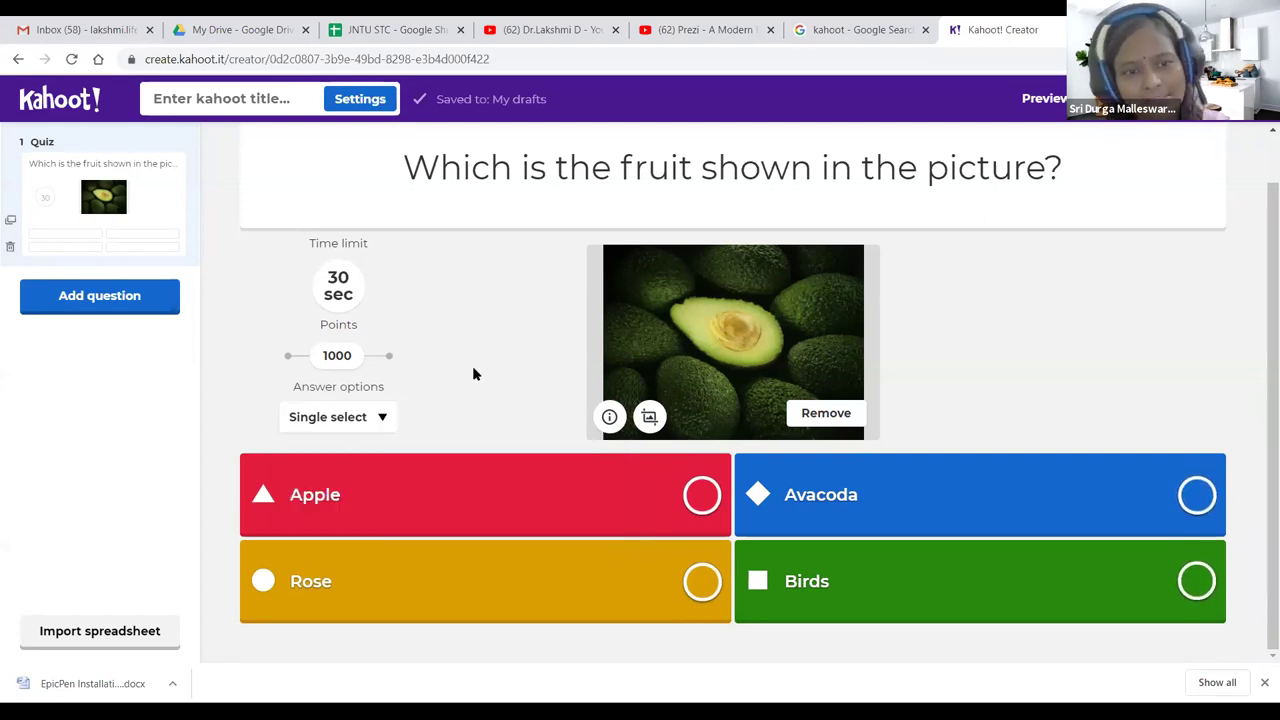
pyautogui.click(1196, 494)
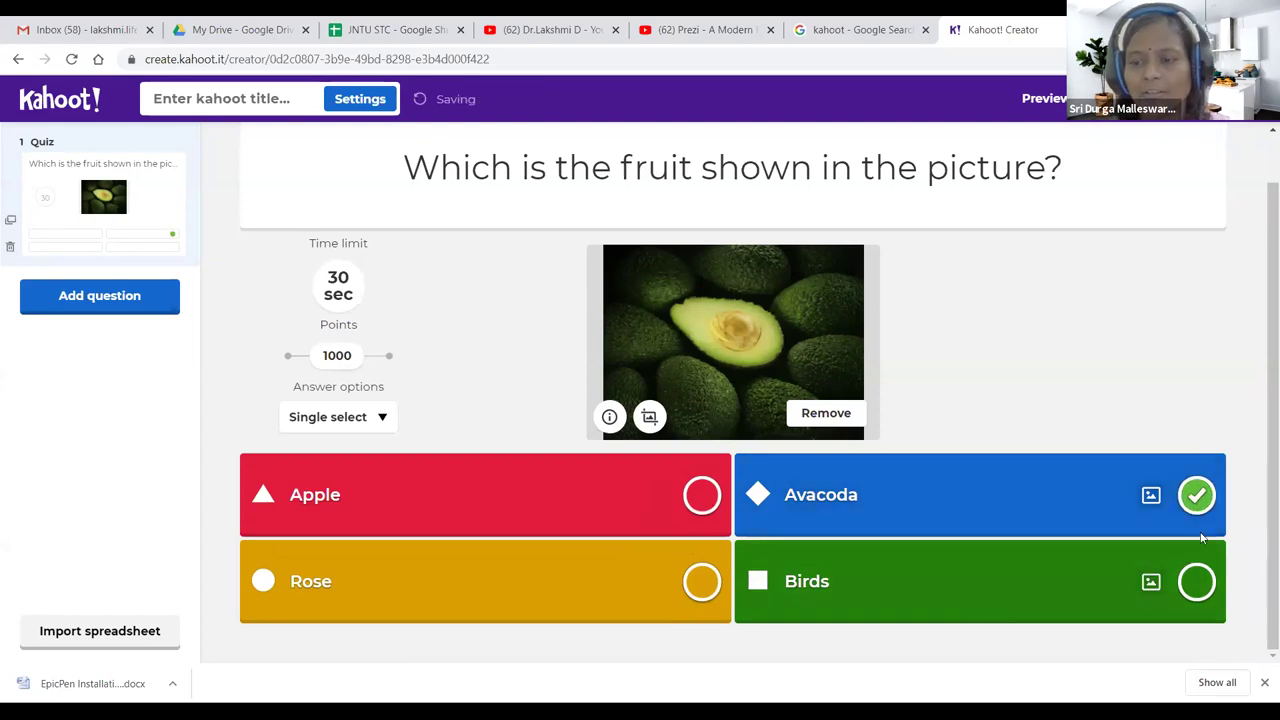
pyautogui.click(1197, 583)
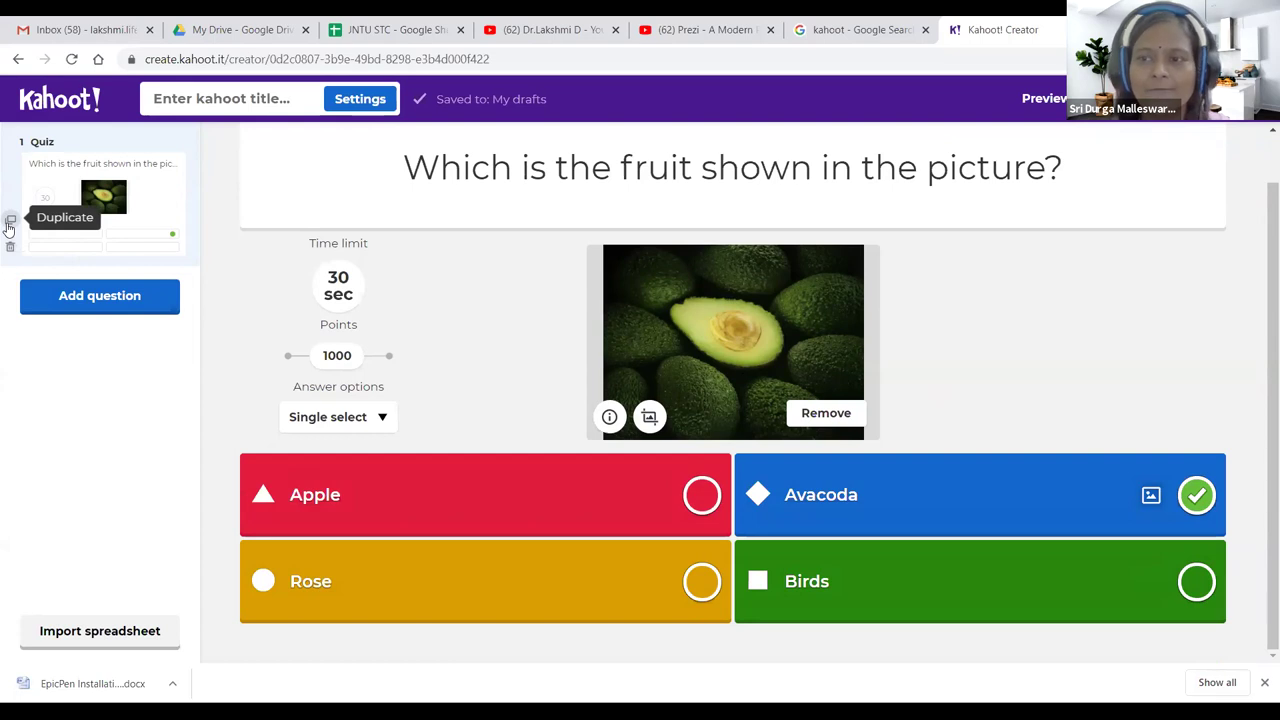
# - Add a second question of the Quiz type and enter "Which are 4 wheeler?" as its text
pyautogui.click(63, 311)
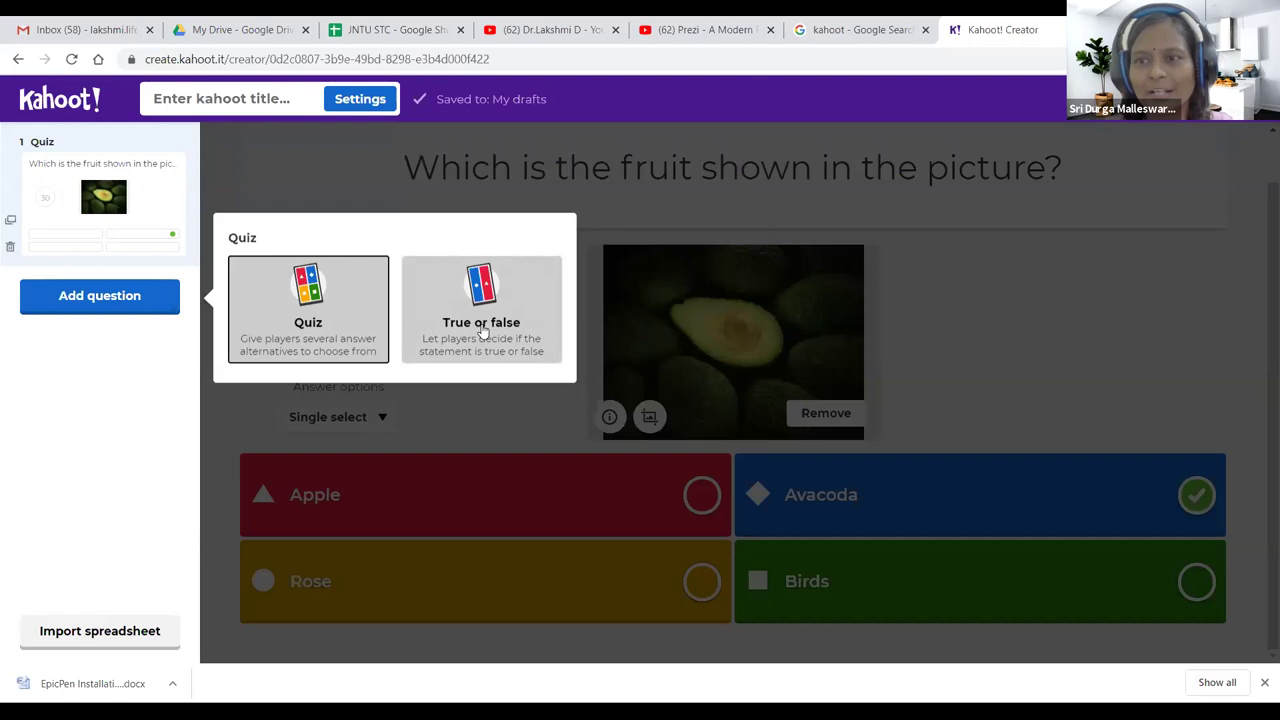
pyautogui.click(296, 330)
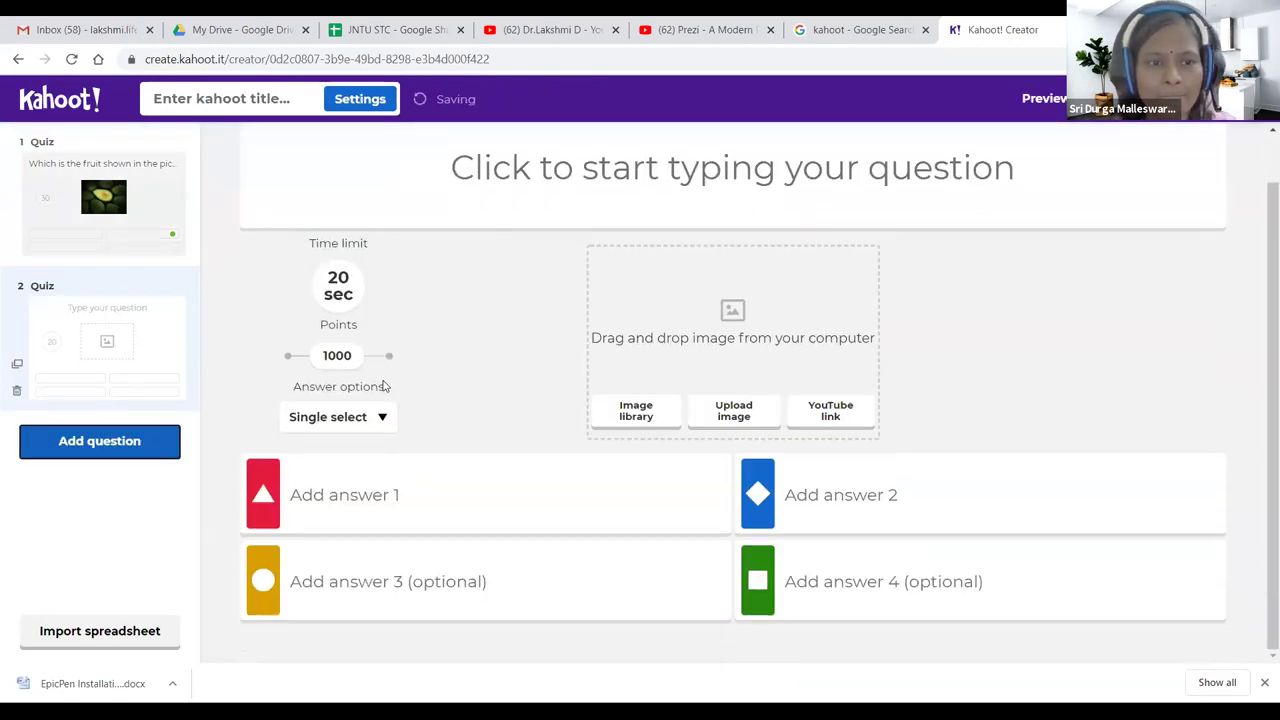
pyautogui.click(613, 191)
pyautogui.write('Whci')
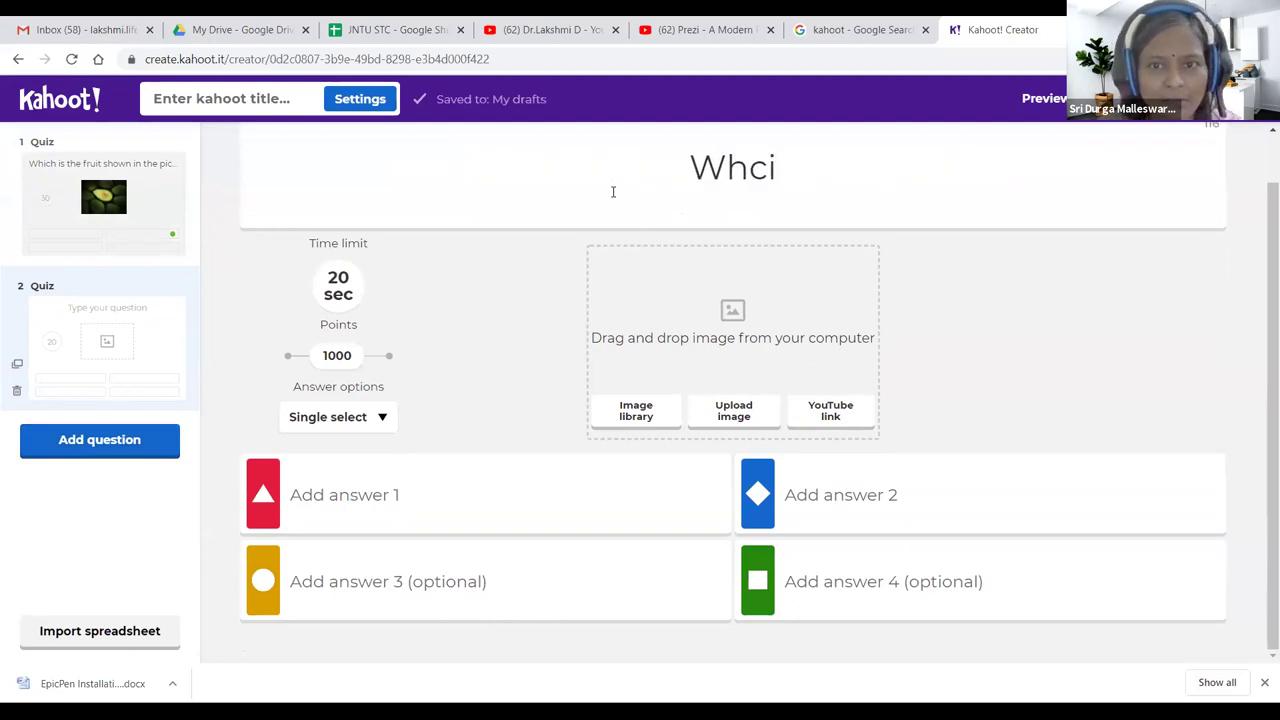
pyautogui.scroll(1, 805, 231)
pyautogui.press('BackSpace')
pyautogui.press('BackSpace')
pyautogui.write('ich are 4 ')
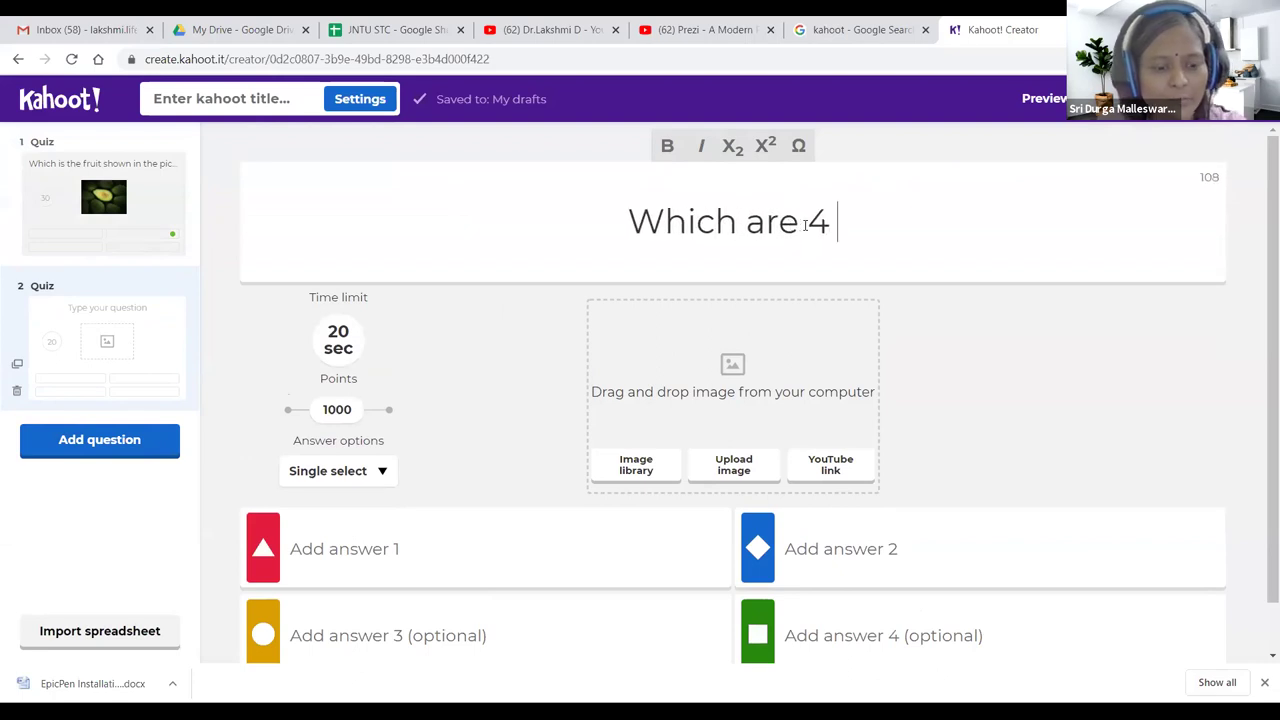
pyautogui.write('wheeler')
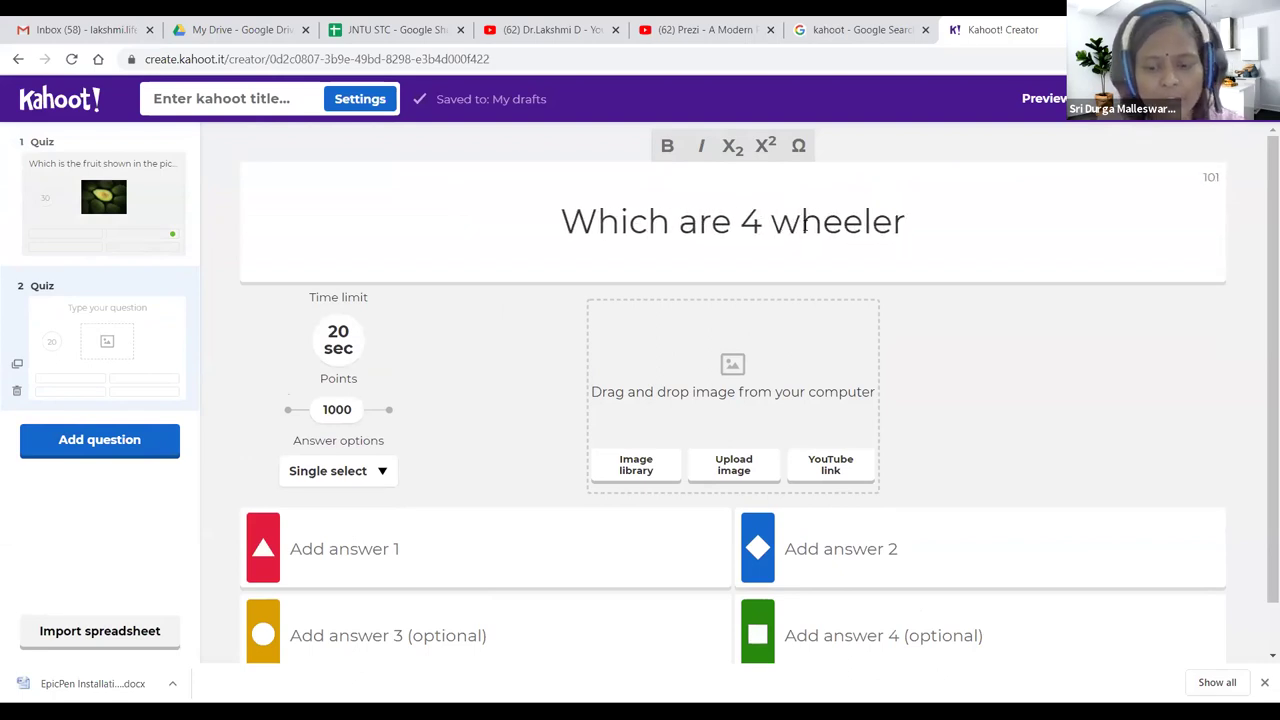
pyautogui.write('?')
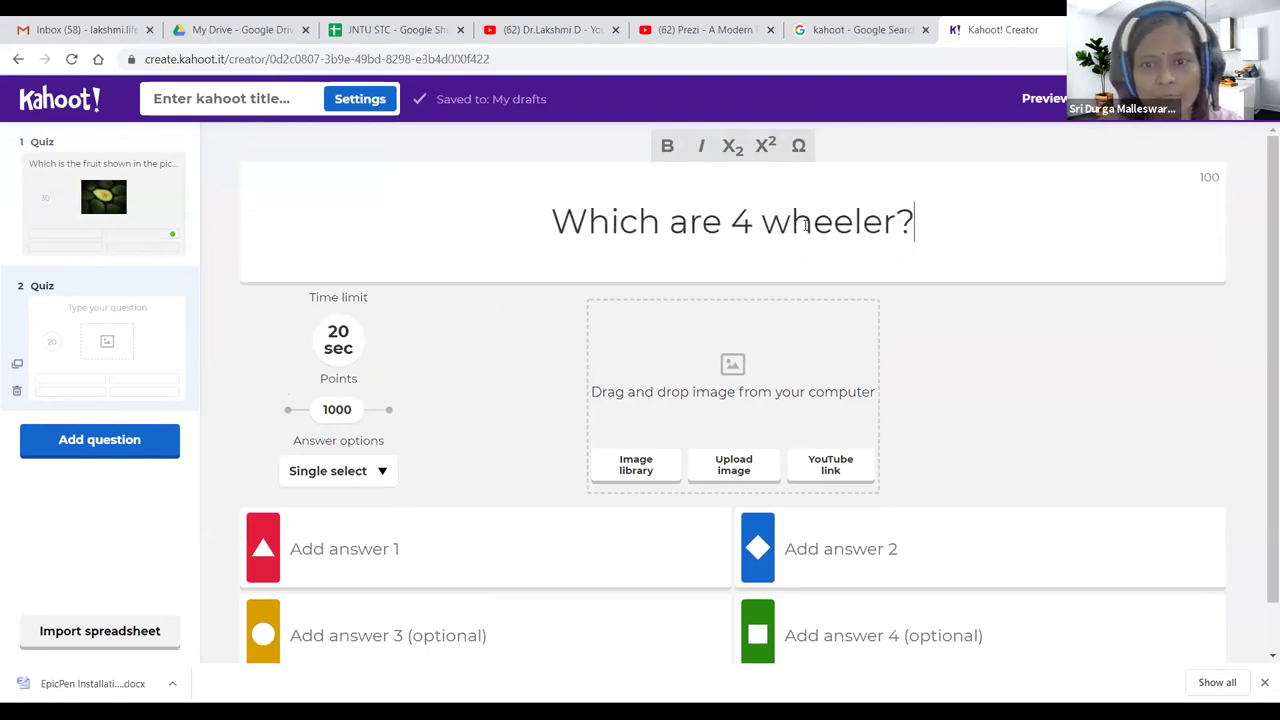
# - Set the second question's time limit to 30 seconds and its answer options to Multi-select
pyautogui.click(356, 358)
pyautogui.click(382, 386)
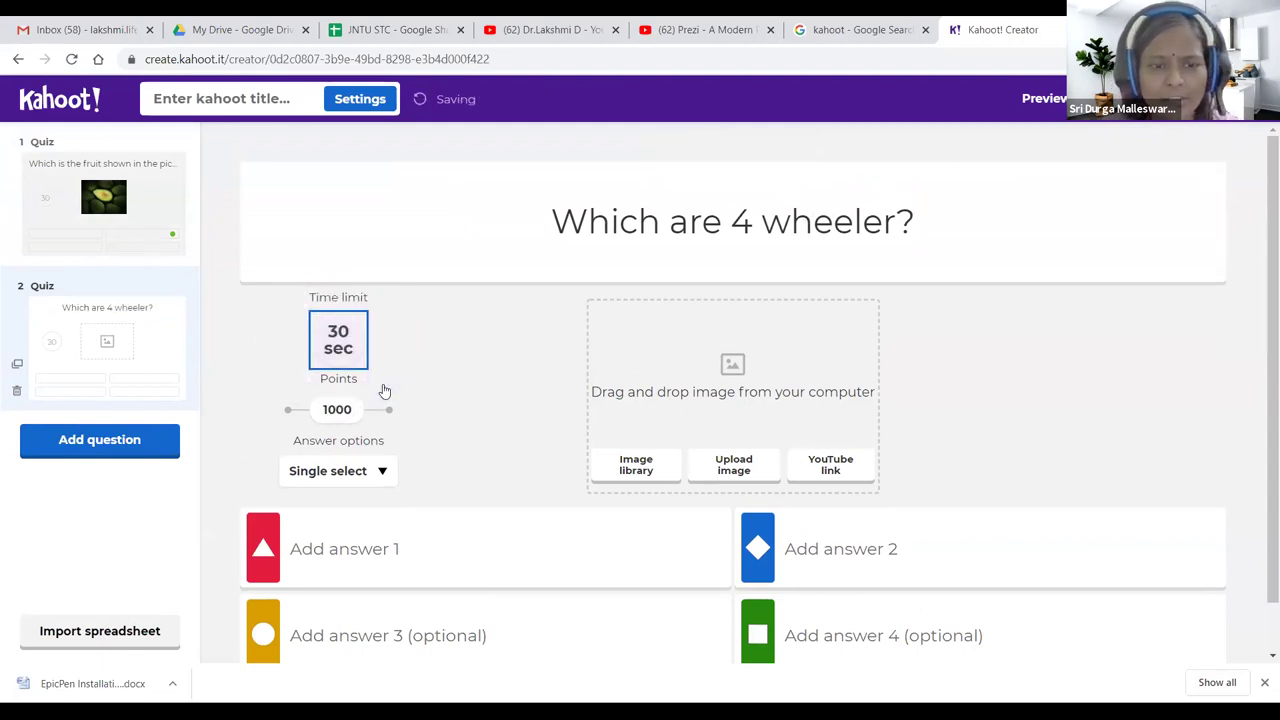
pyautogui.click(385, 476)
pyautogui.click(361, 571)
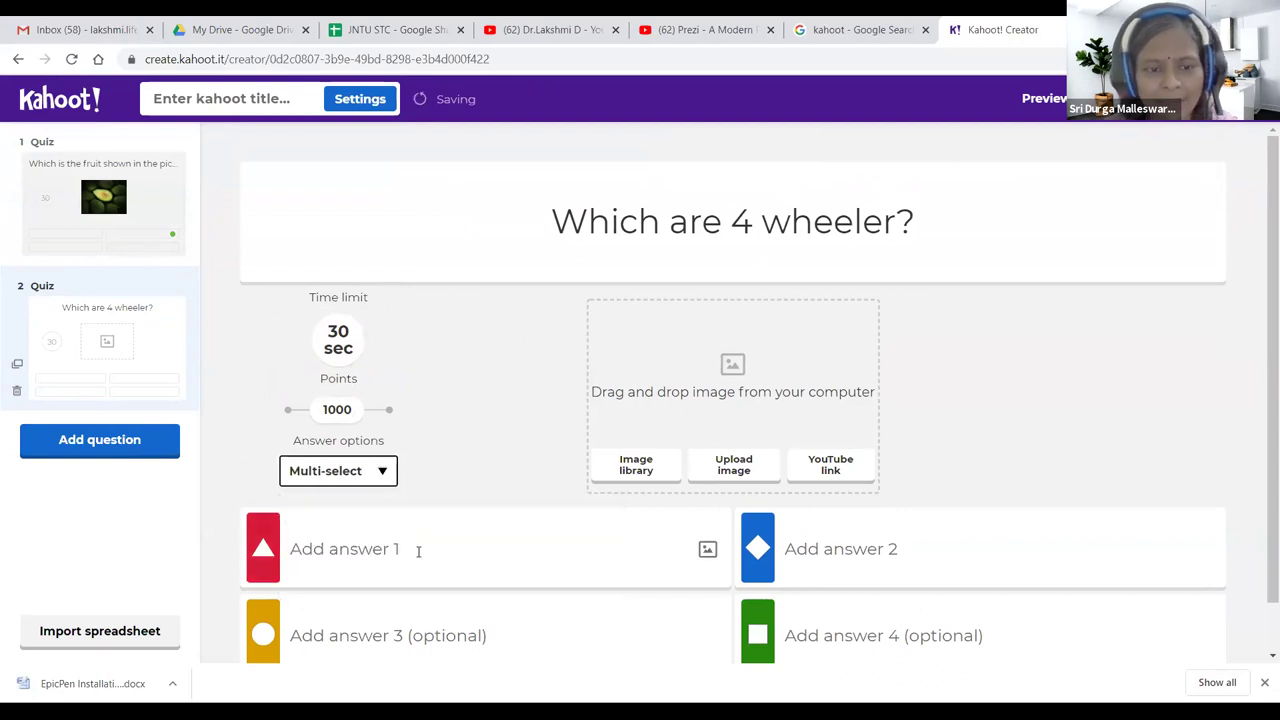
# - Enter the second question's four answers: Scooty, BMW, Hero Honda and Rolls Royce
pyautogui.click(418, 551)
pyautogui.write('Scooty')
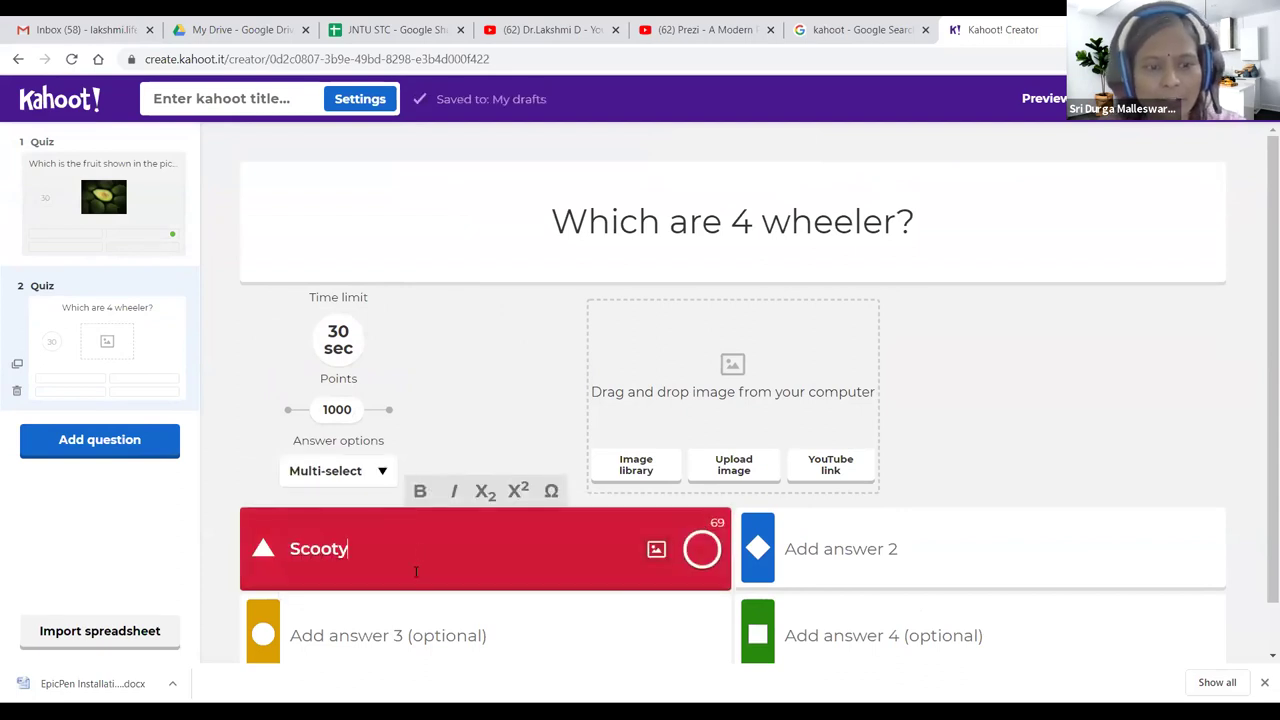
pyautogui.click(375, 636)
pyautogui.write('Her')
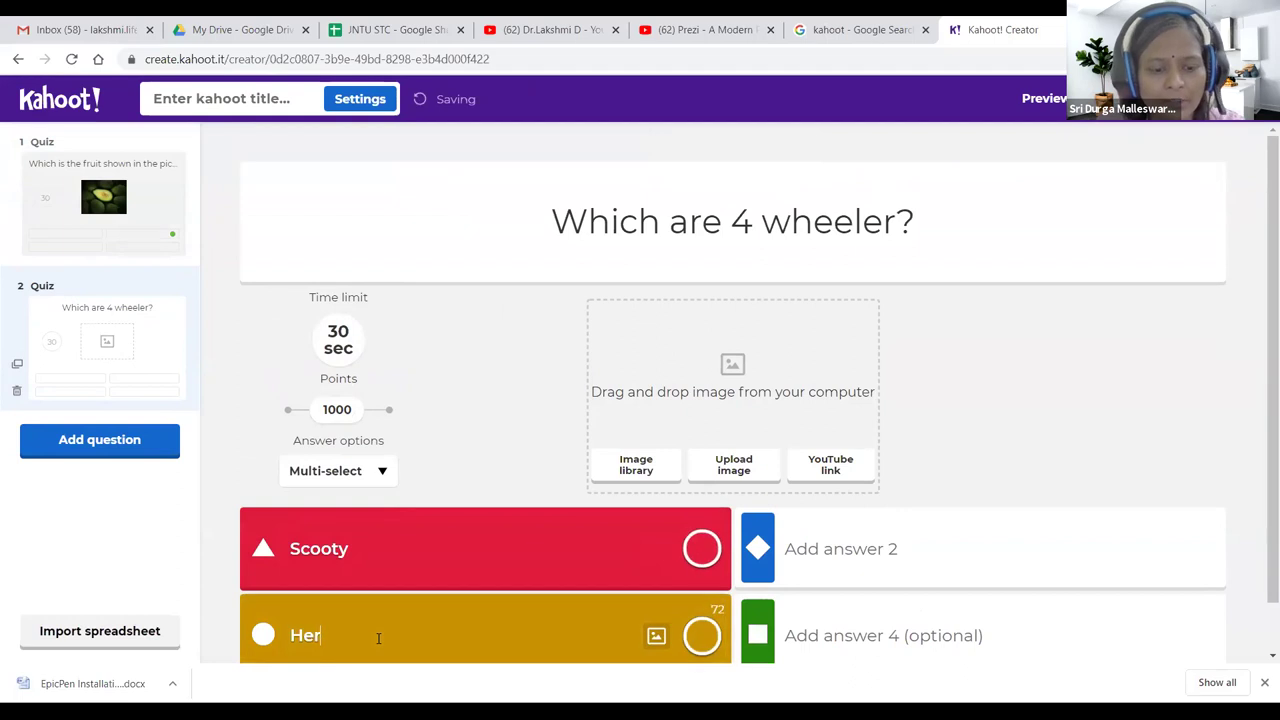
pyautogui.write('o Honda')
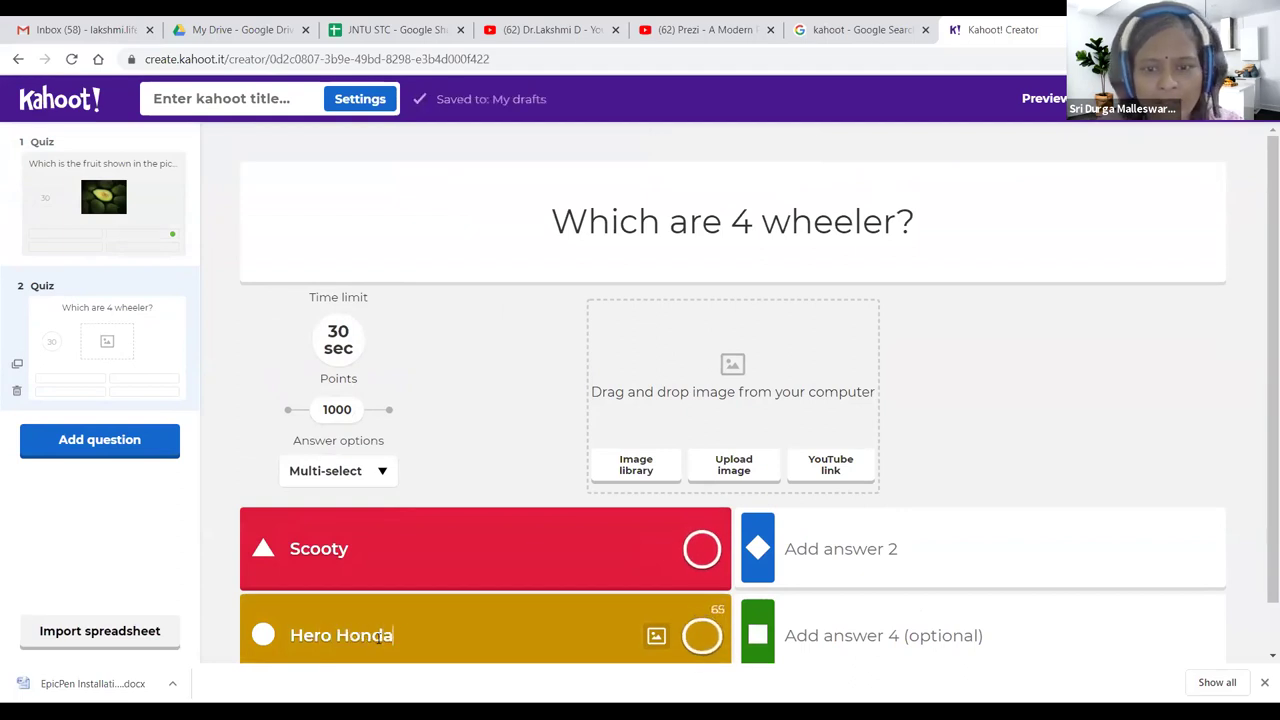
pyautogui.click(855, 548)
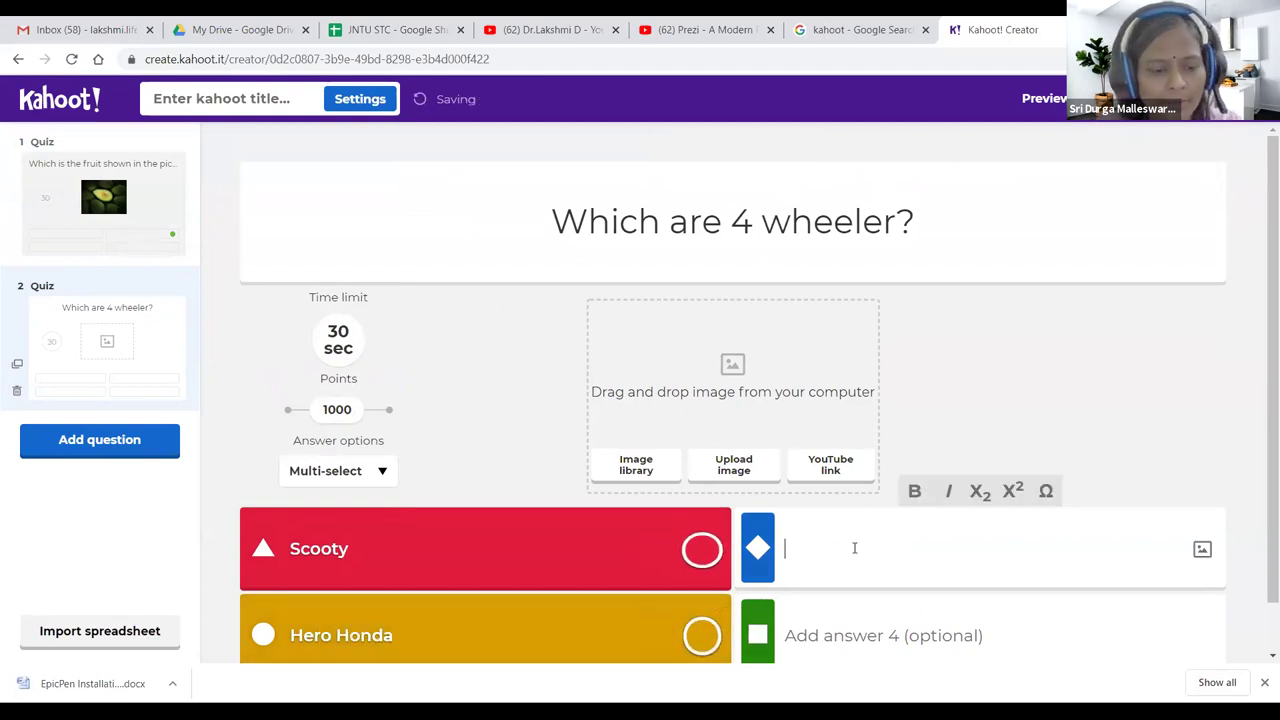
pyautogui.write('BMW')
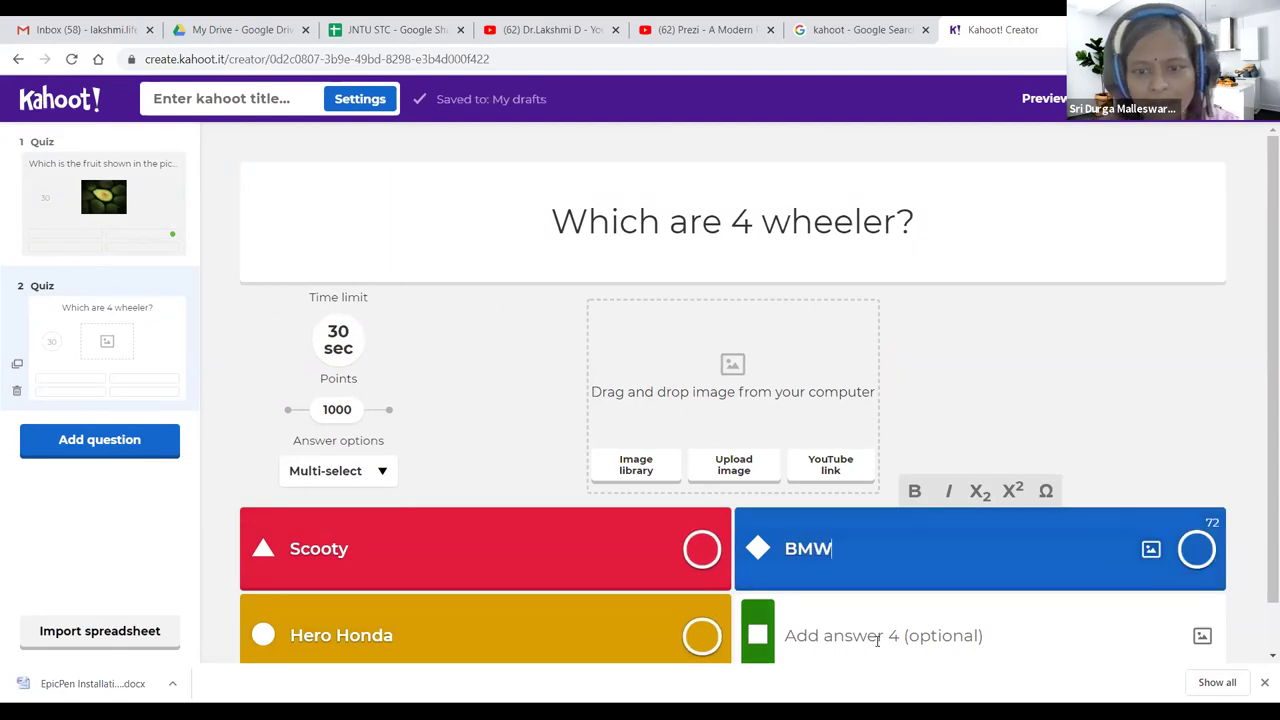
pyautogui.click(876, 638)
pyautogui.write('Rolls Rou')
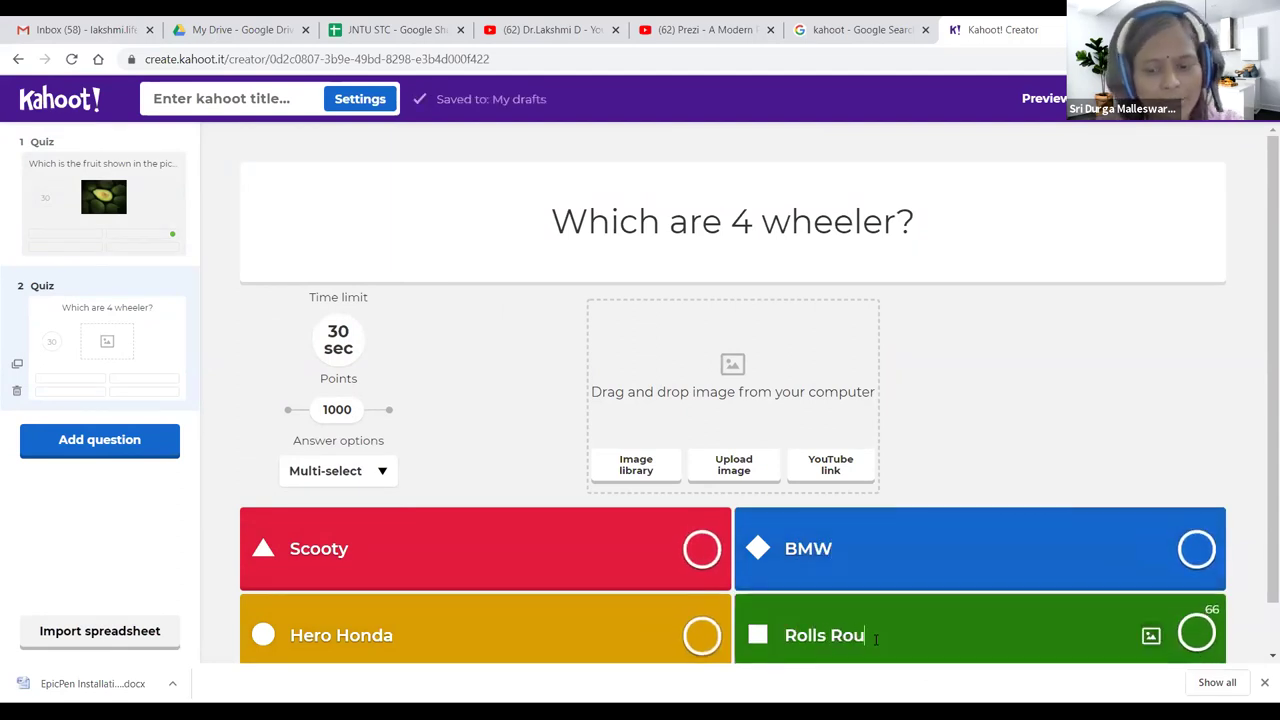
pyautogui.press('BackSpace')
pyautogui.write('yce')
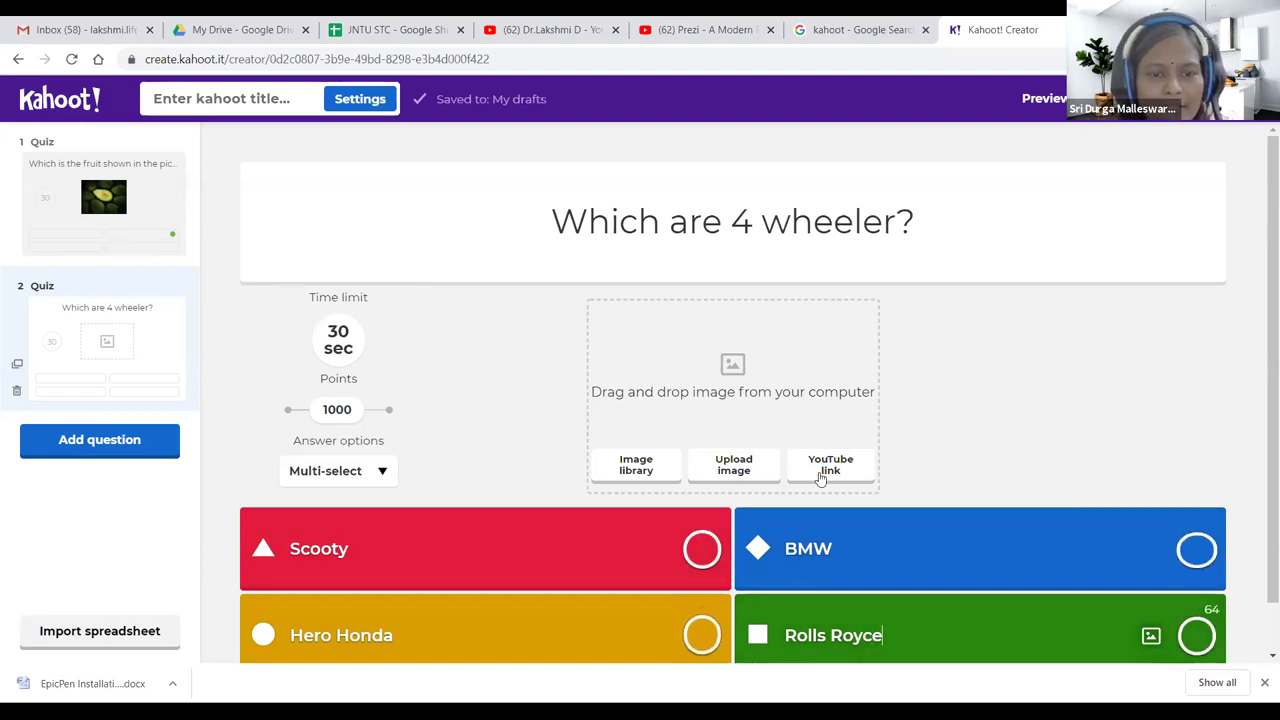
# - Mark BMW and Rolls Royce as the correct answers to the 4 wheeler question
pyautogui.scroll(-1, 968, 451)
pyautogui.click(1198, 496)
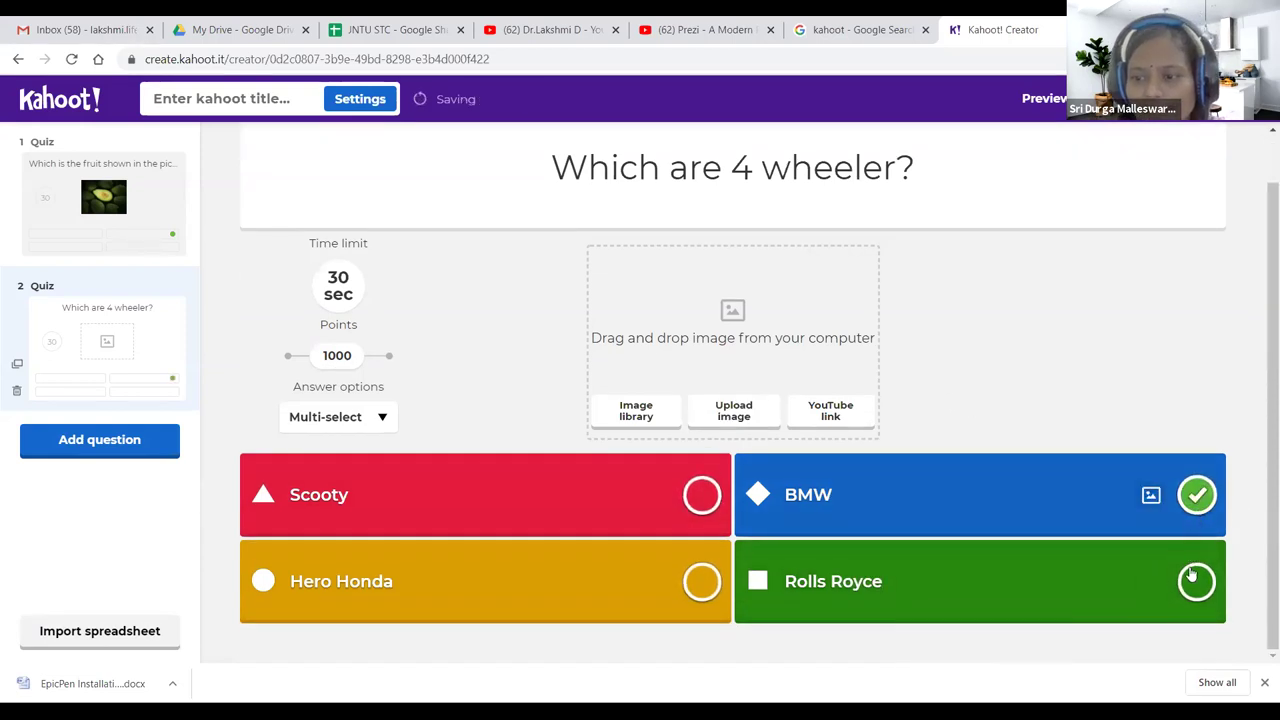
pyautogui.click(1197, 582)
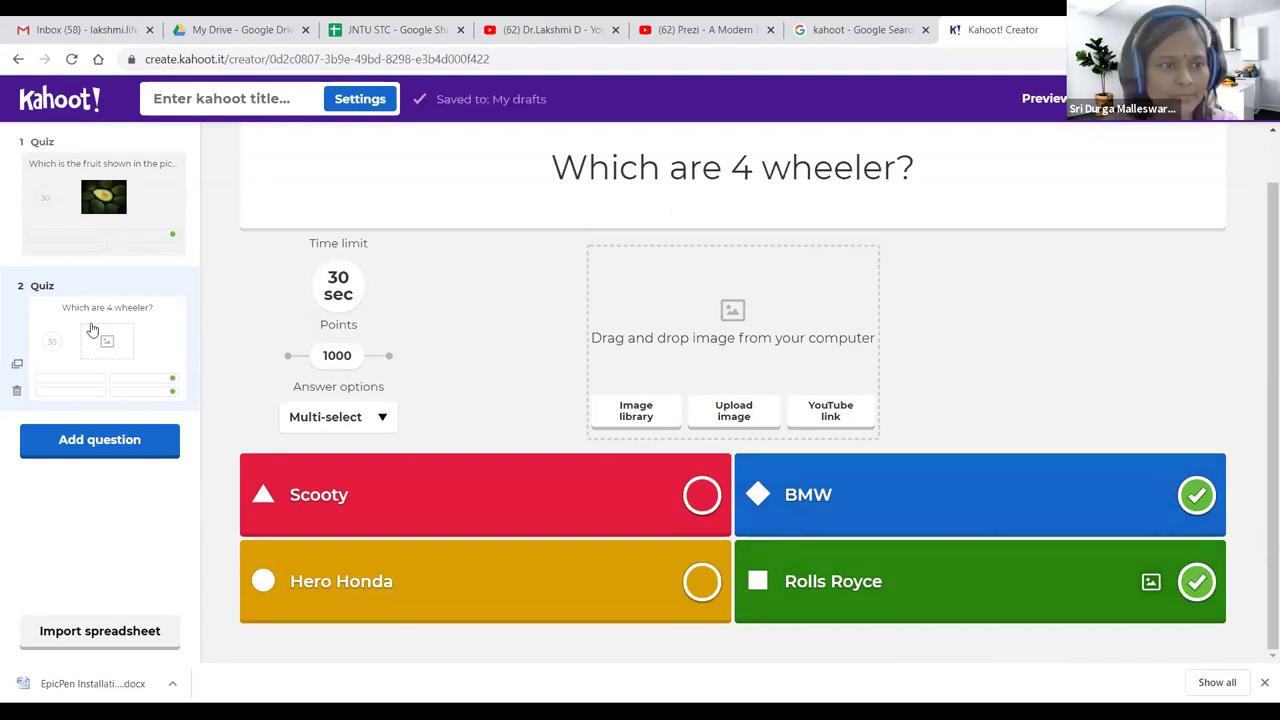
pyautogui.click(718, 413)
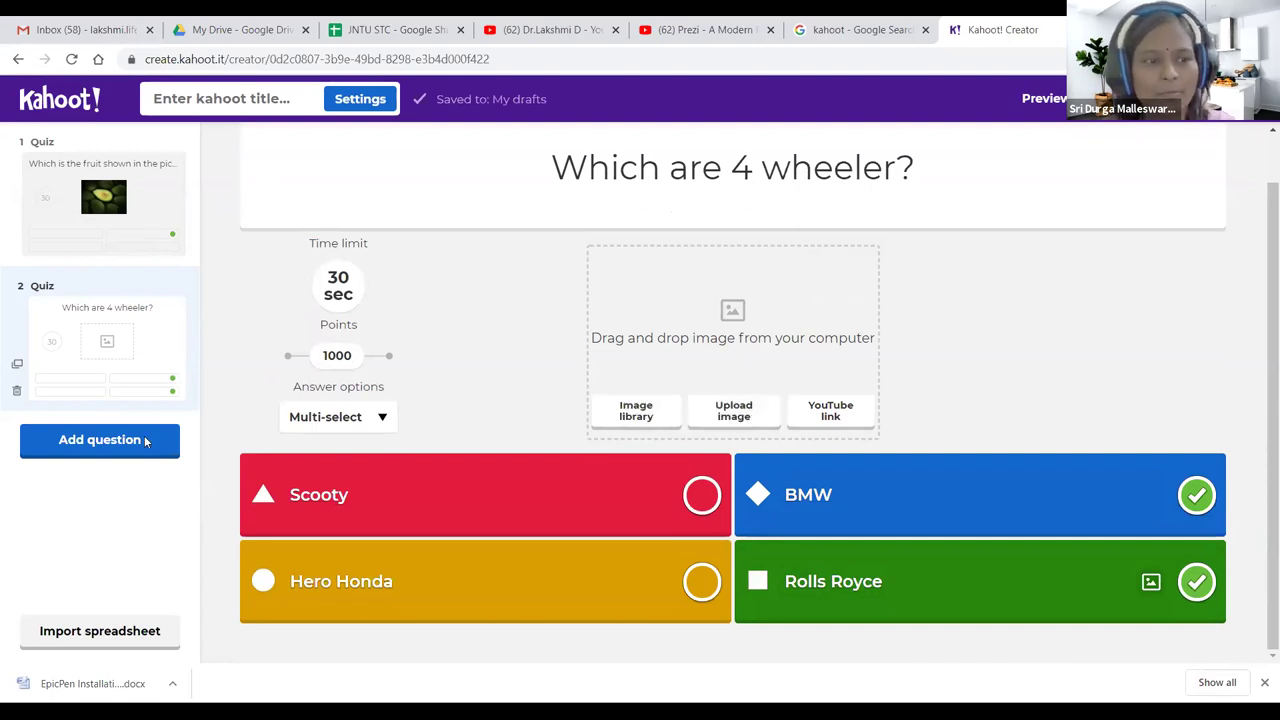
# - Add a third question of the Quiz type and enter "What does the meaning of below image?" as its text
pyautogui.click(79, 440)
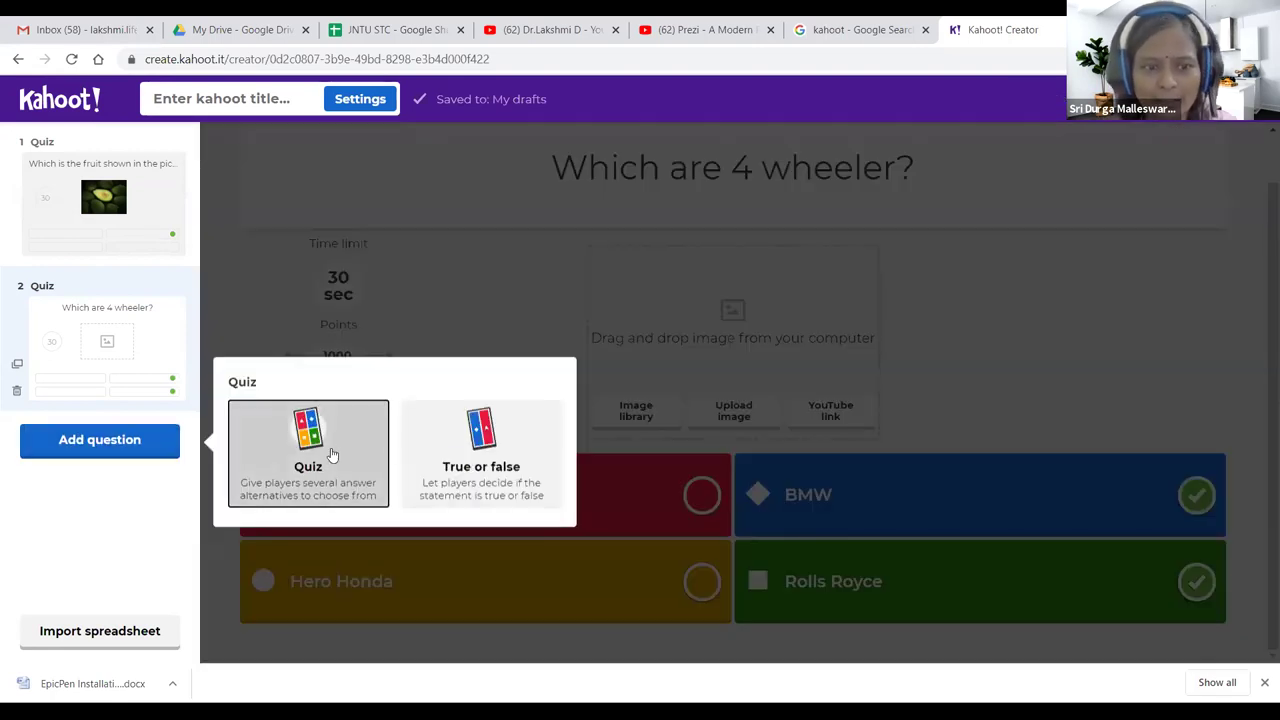
pyautogui.click(331, 455)
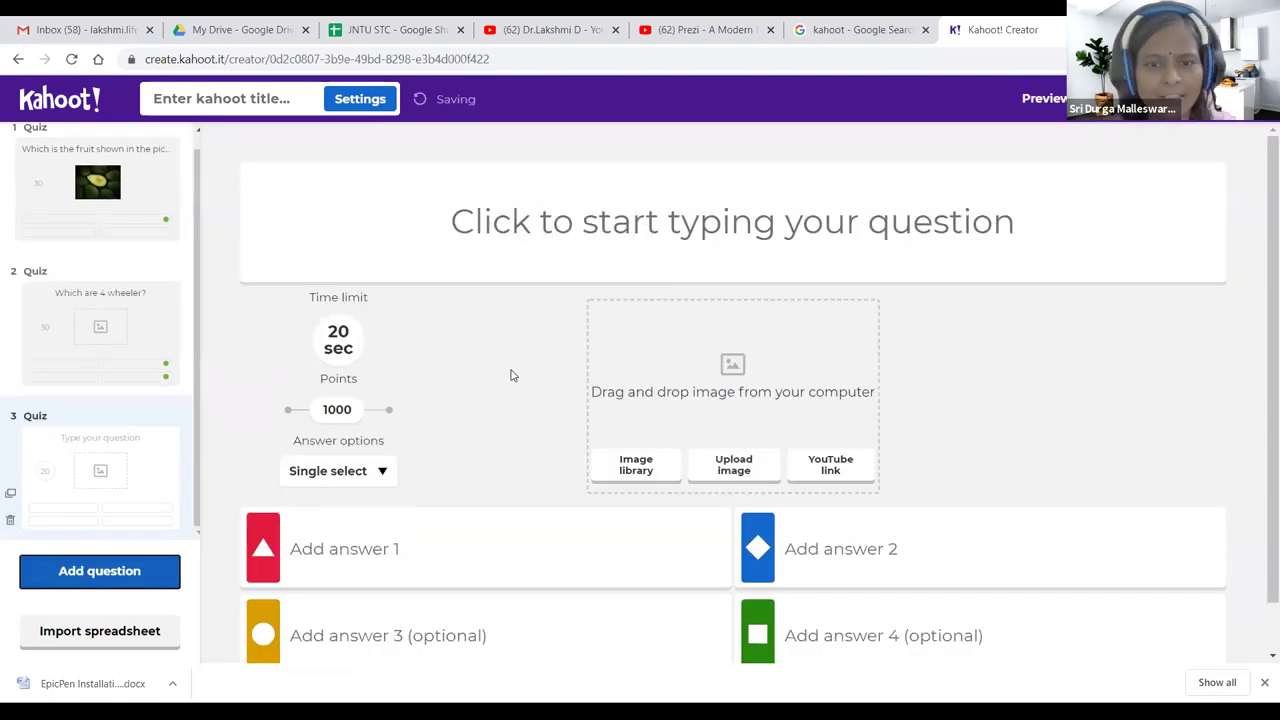
pyautogui.click(696, 241)
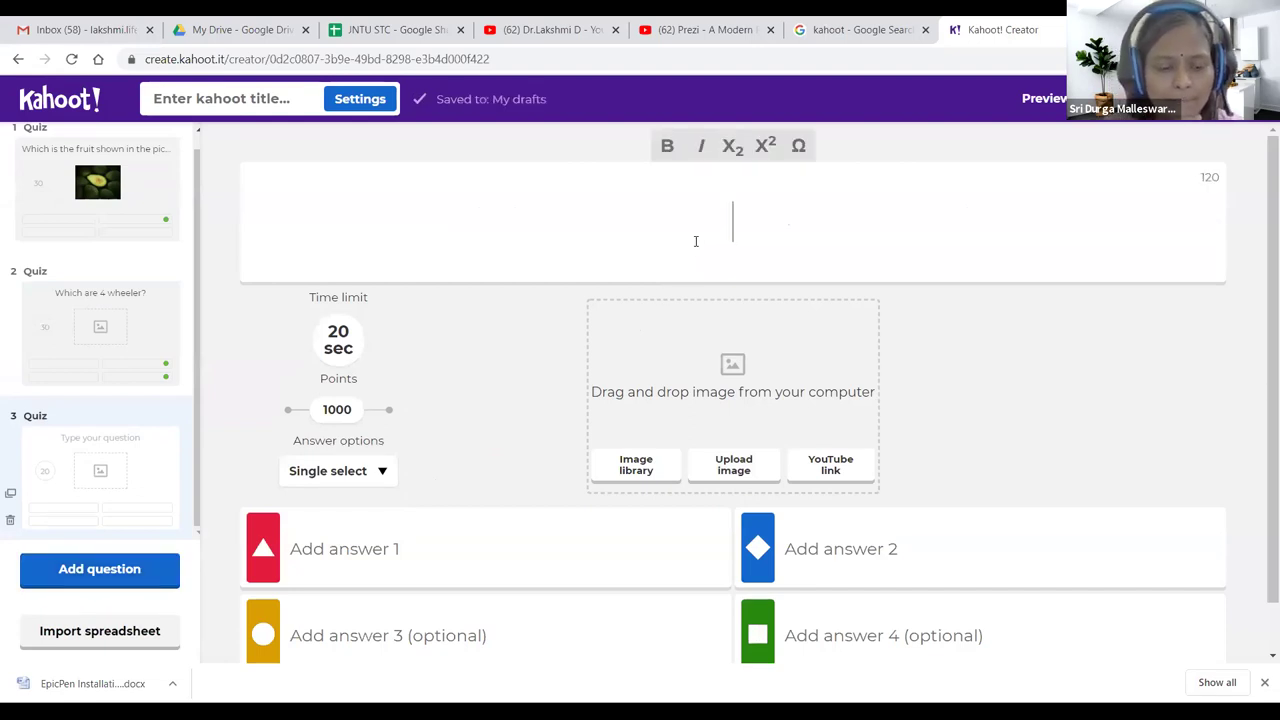
pyautogui.write('What does the mea')
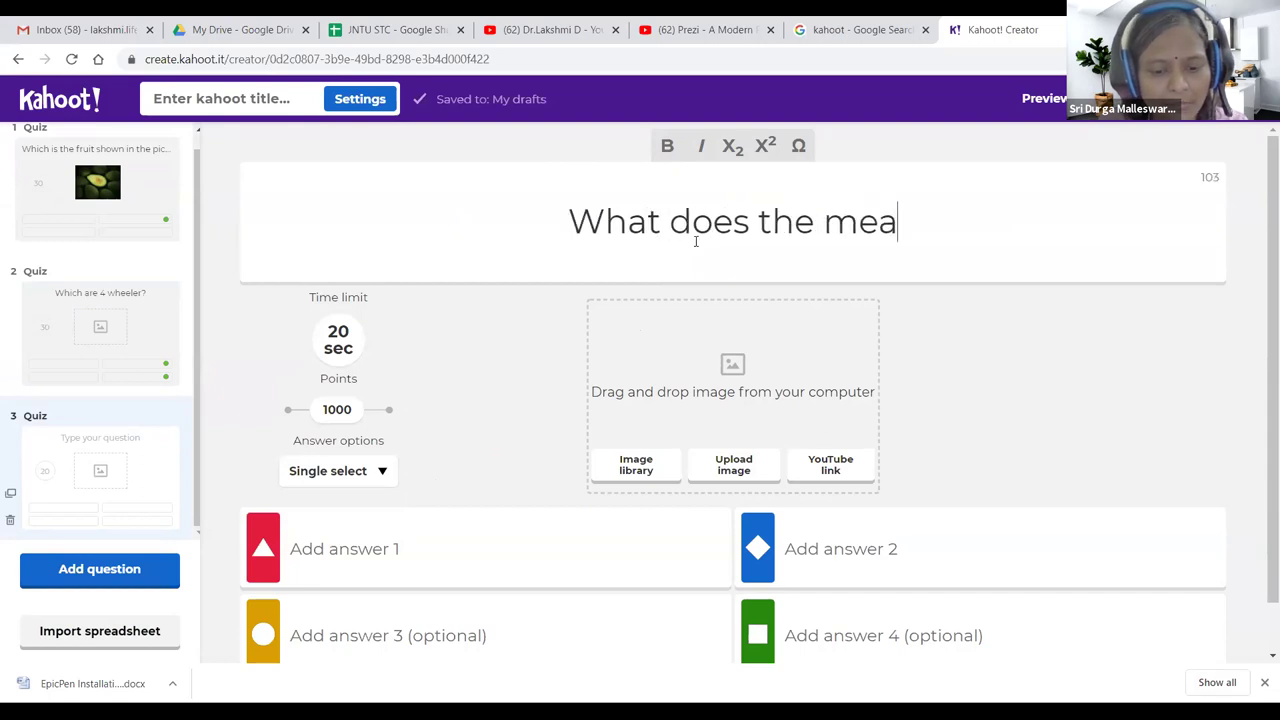
pyautogui.write('ning of bel')
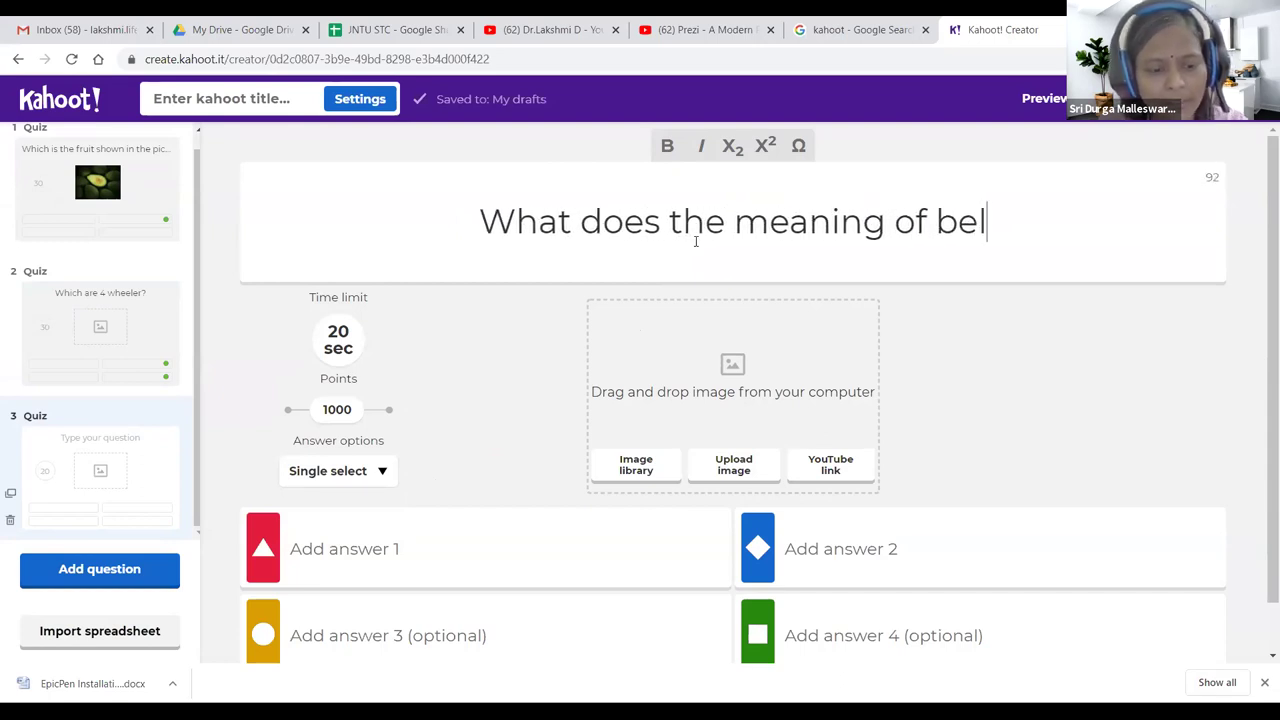
pyautogui.write('ow image?')
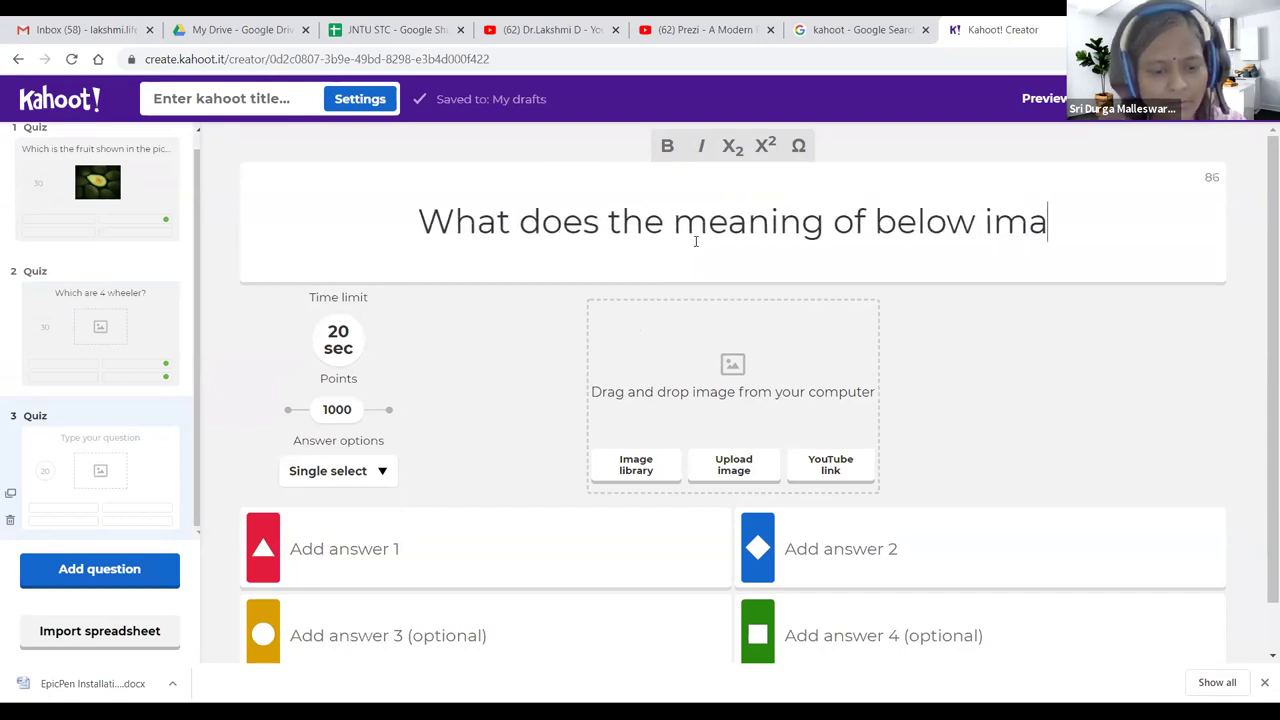
# - Upload the "Dealing with missing values" slide image from the computer to the third question and set its time limit to 30 seconds
pyautogui.click(740, 470)
pyautogui.click(924, 395)
pyautogui.click(857, 534)
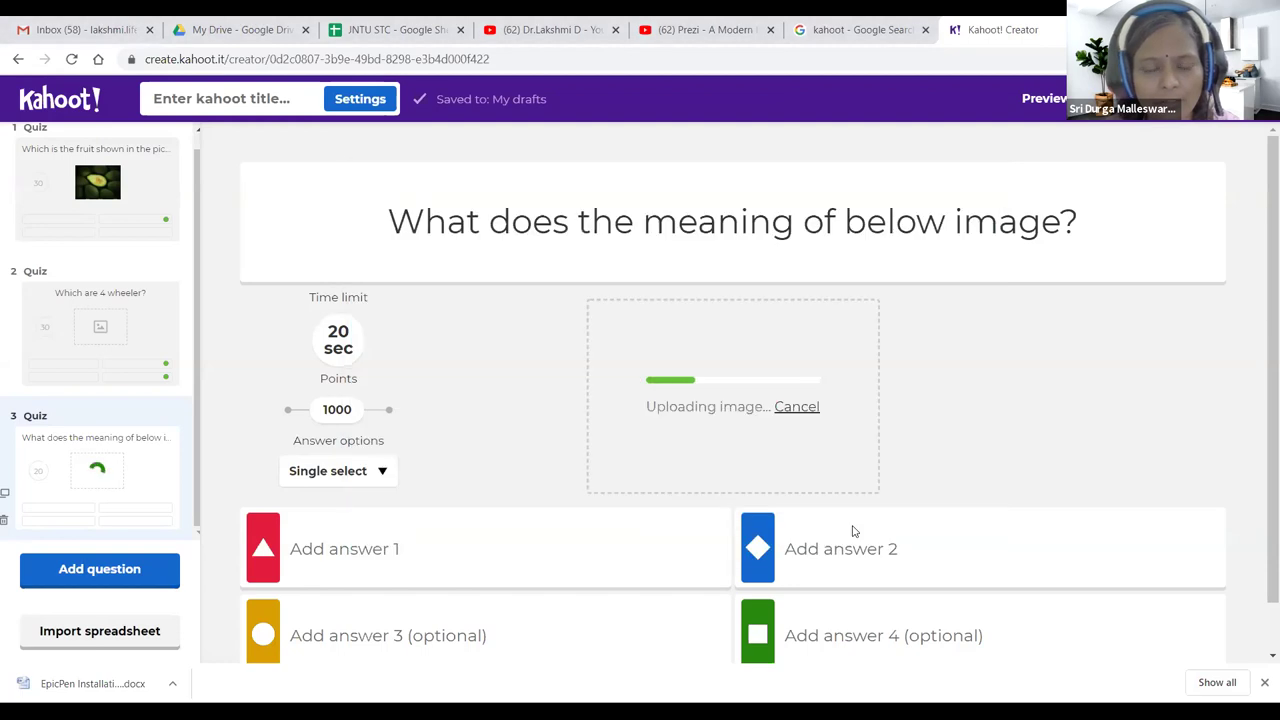
pyautogui.click(350, 348)
pyautogui.click(400, 337)
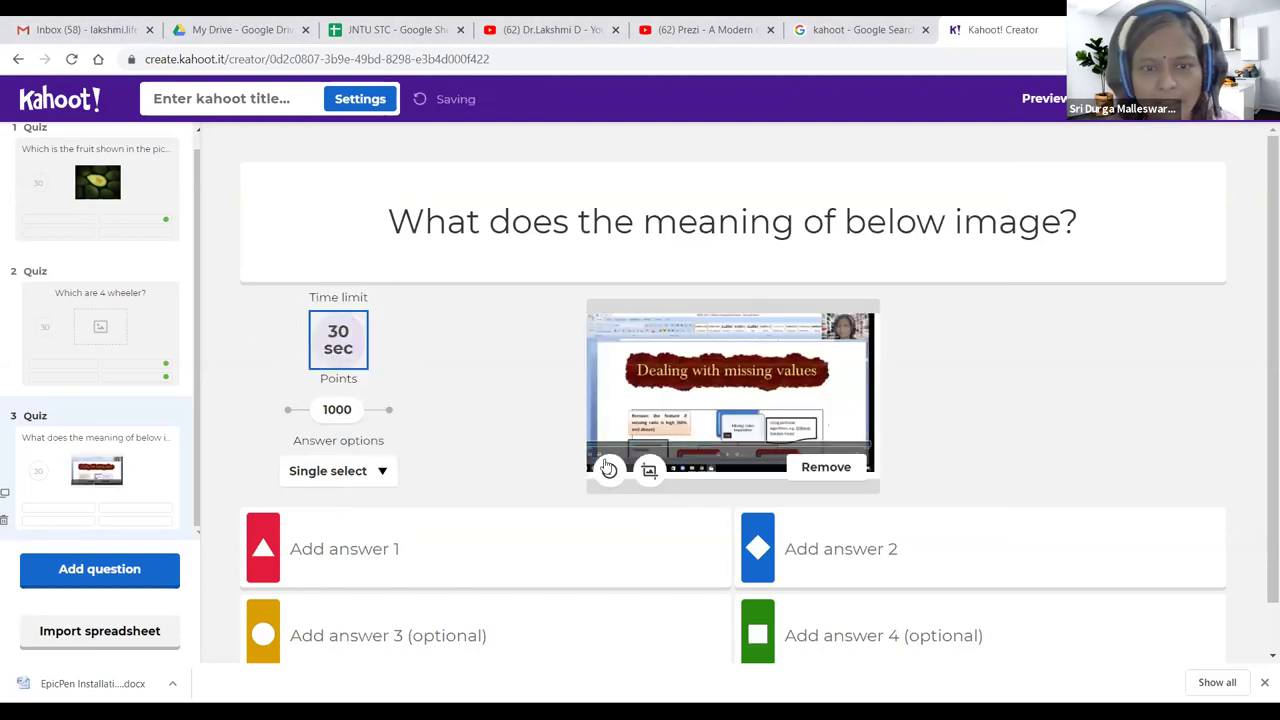
# - Enter "Dealing with missing value" as answer 1, "Data science" as answer 2 and "None" as answer 3 of the third question
pyautogui.scroll(-1, 414, 500)
pyautogui.click(414, 481)
pyautogui.write('Dealing with missing value')
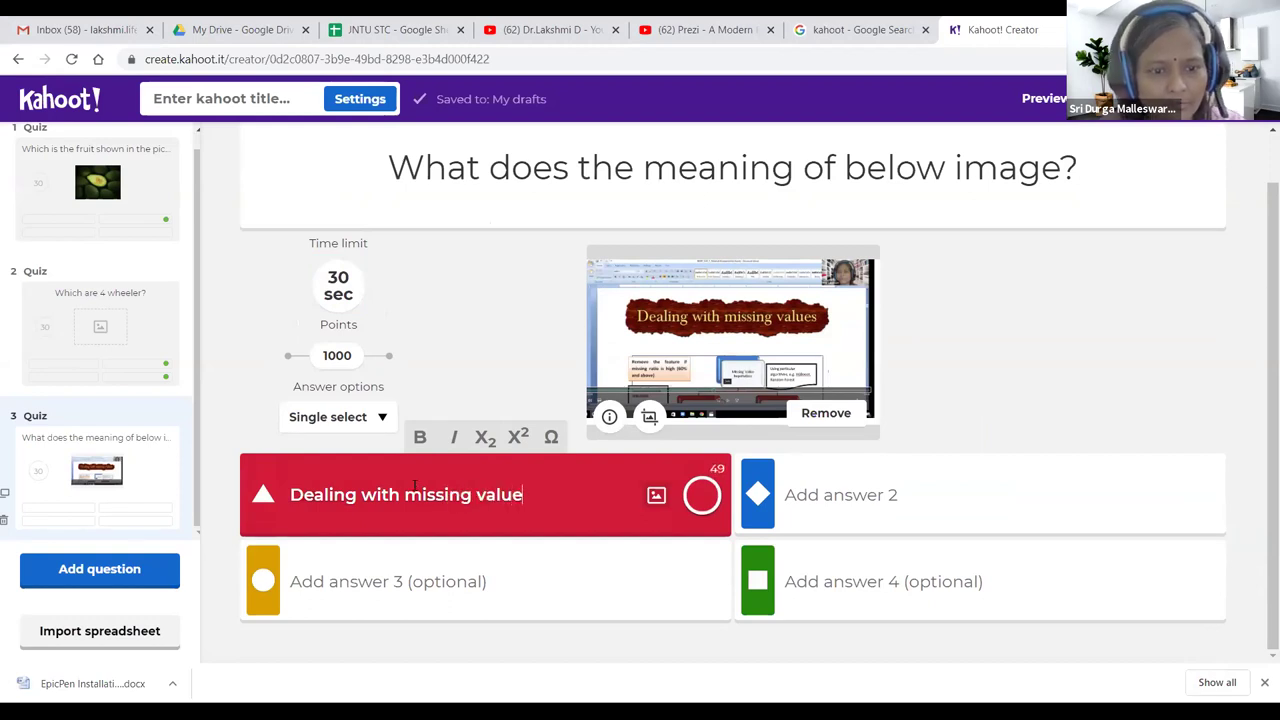
pyautogui.click(372, 576)
pyautogui.write('None')
pyautogui.click(859, 497)
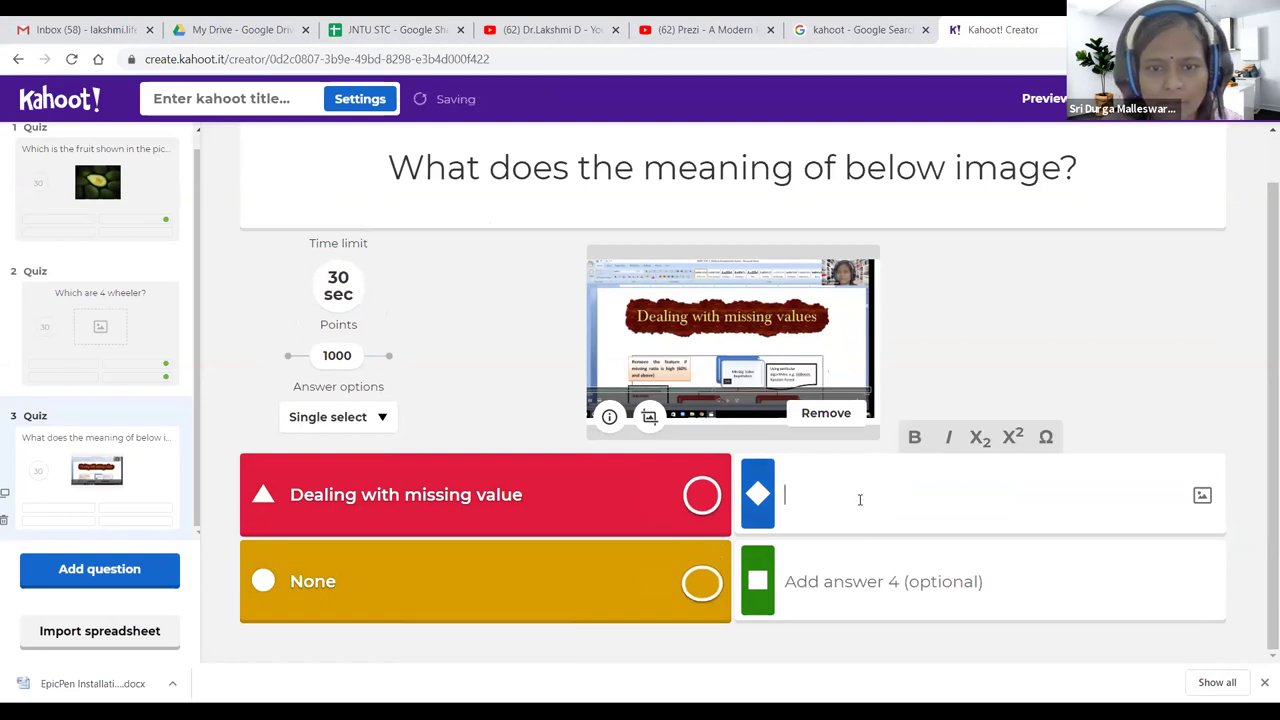
pyautogui.write('Data science')
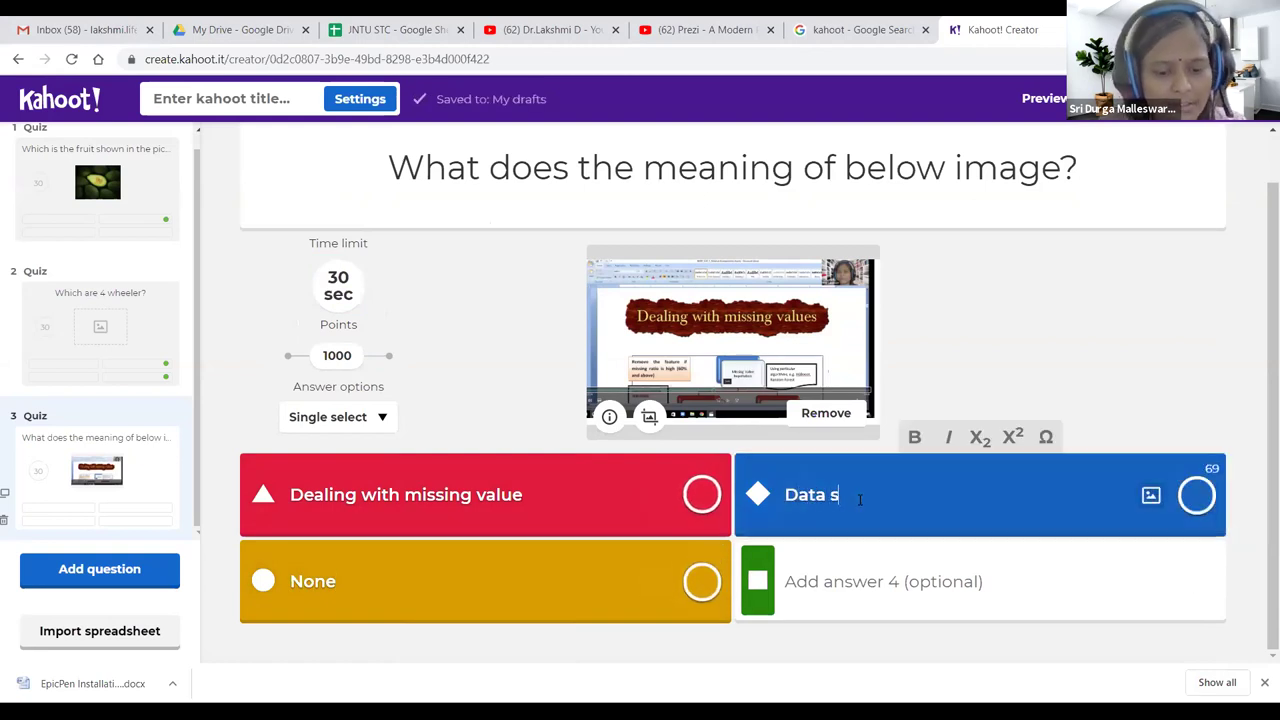
# - Enter "Language" as answer 4 and mark "Dealing with missing value" as the correct answer
pyautogui.click(819, 598)
pyautogui.write('Machine')
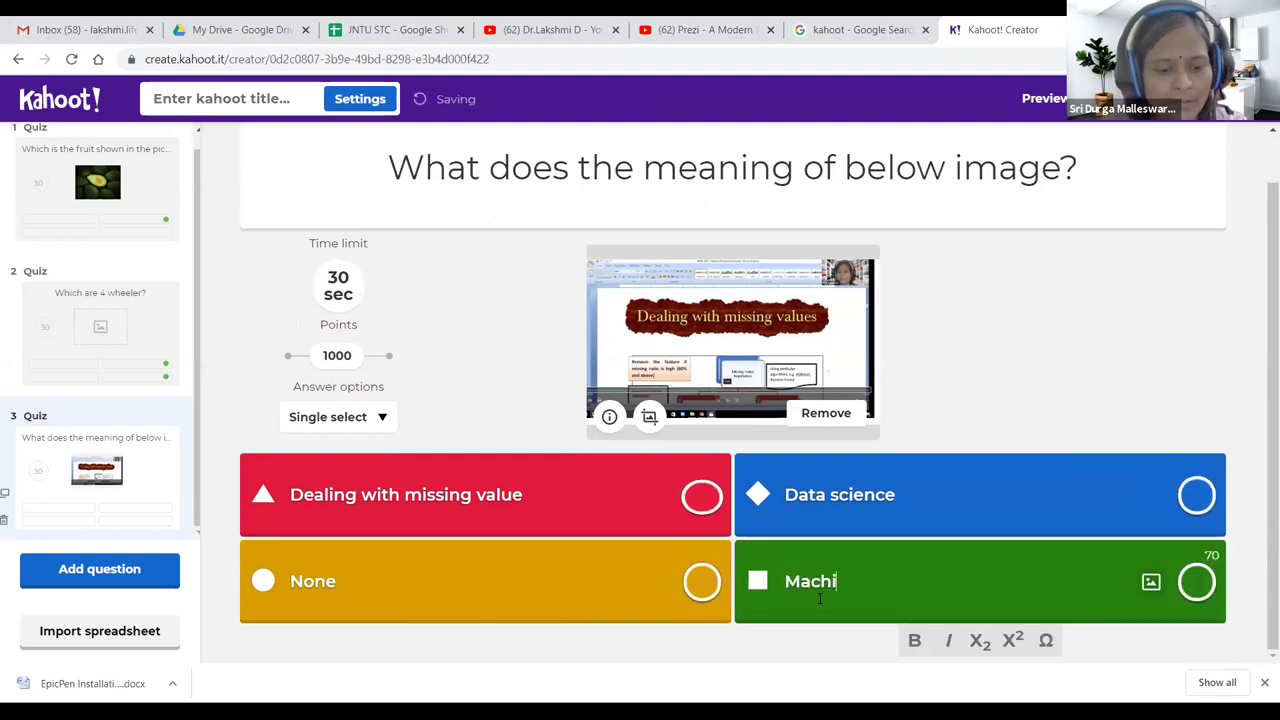
pyautogui.press('BackSpace')
pyautogui.press('BackSpace')
pyautogui.press('BackSpace')
pyautogui.press('BackSpace')
pyautogui.press('BackSpace')
pyautogui.press('BackSpace')
pyautogui.press('BackSpace')
pyautogui.press('BackSpace')
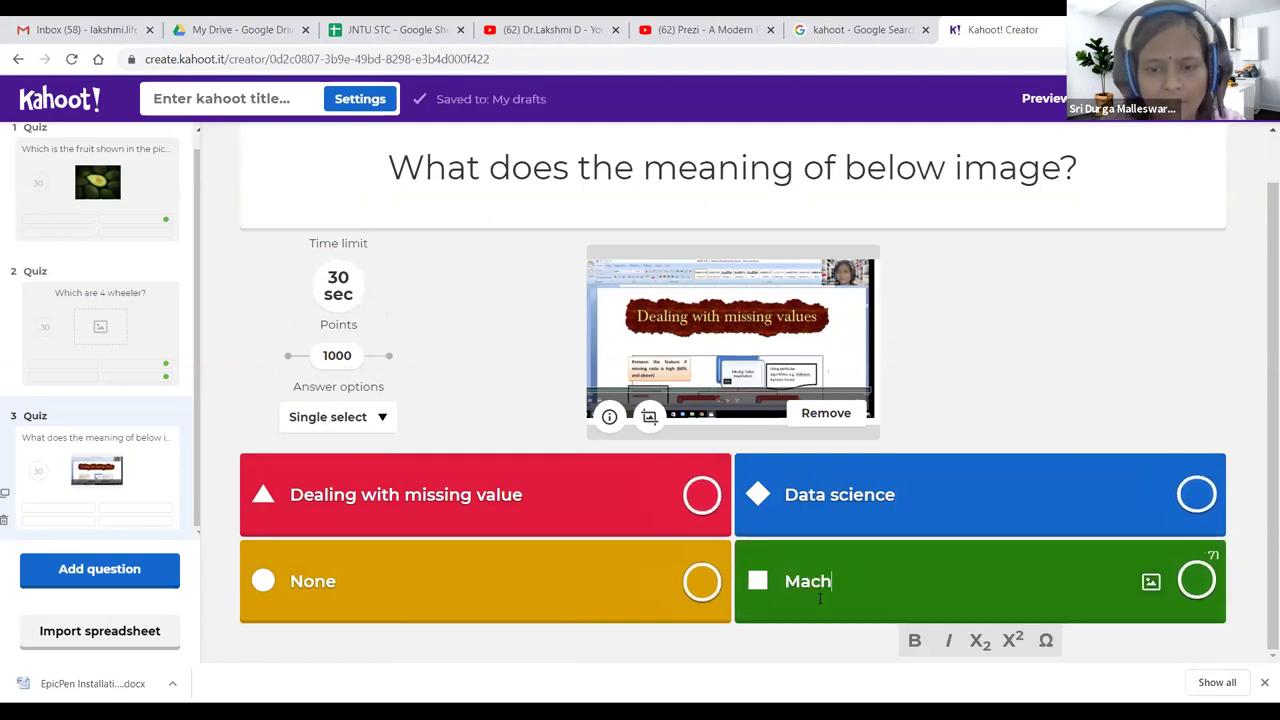
pyautogui.write('Language')
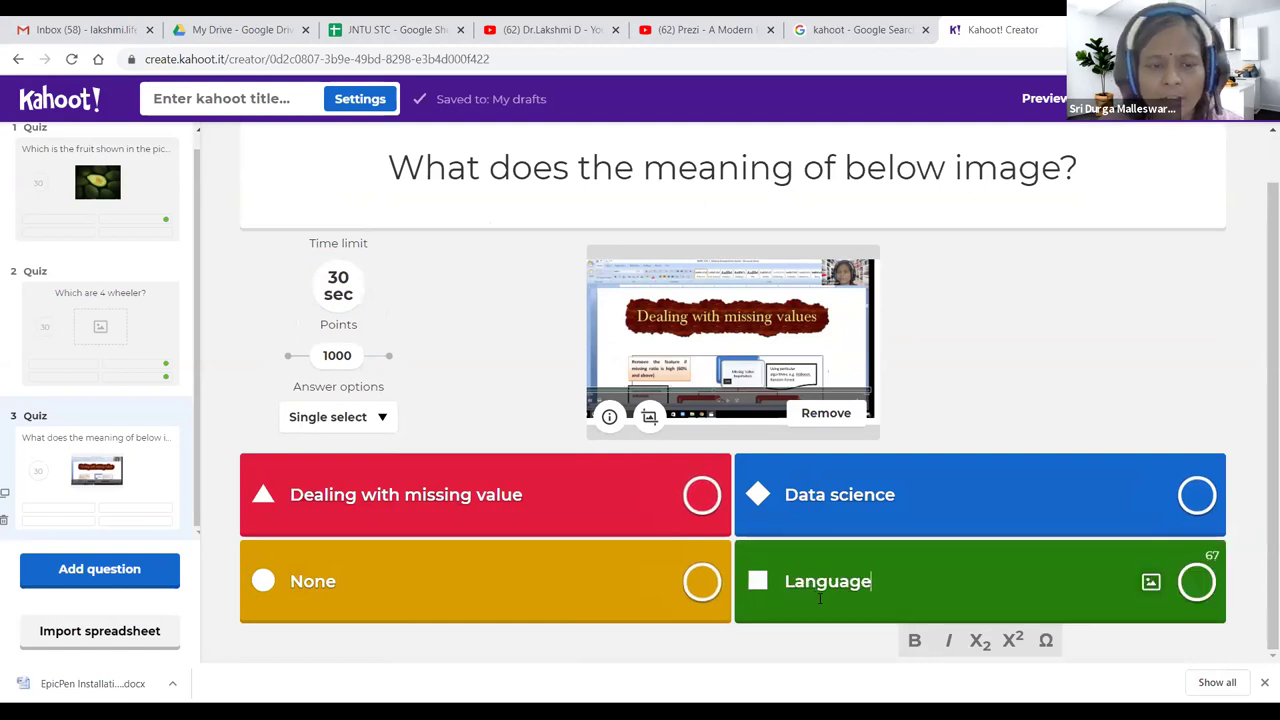
pyautogui.click(701, 495)
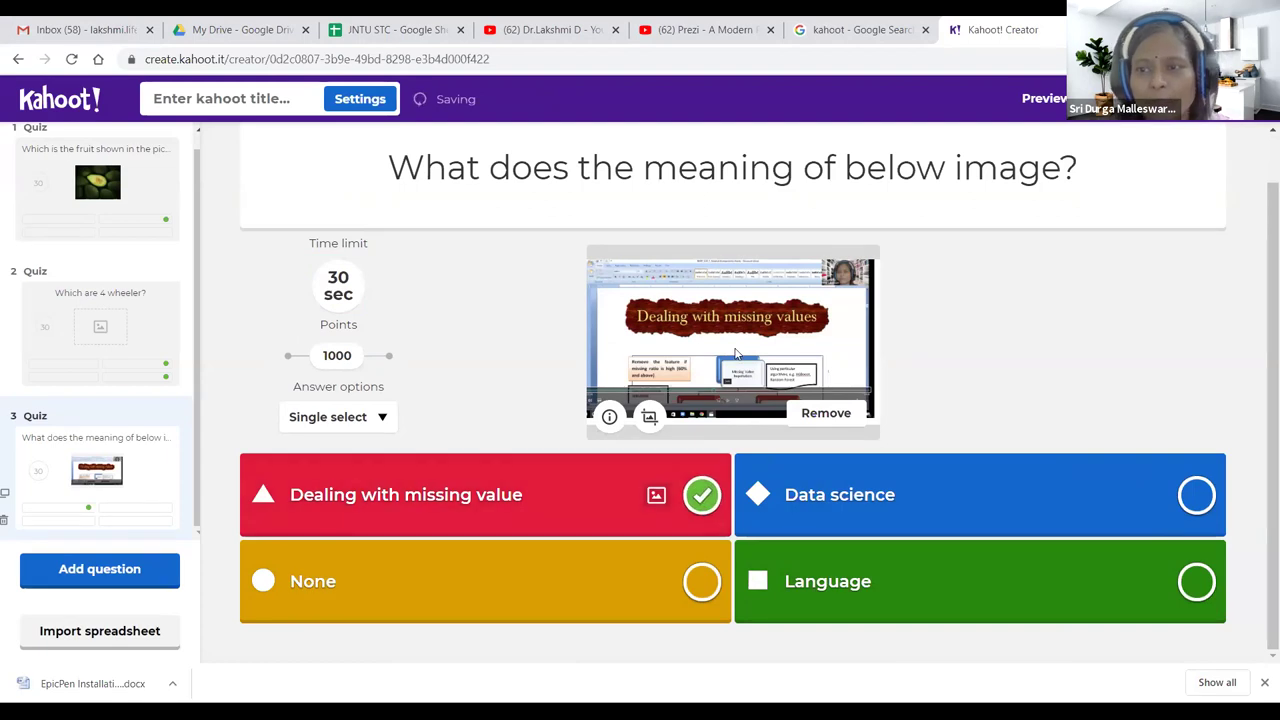
# - Switch to the YouTube channel, open the "Algorithm and Flowchart" video in a new tab, copy its link and close that tab
pyautogui.click(548, 31)
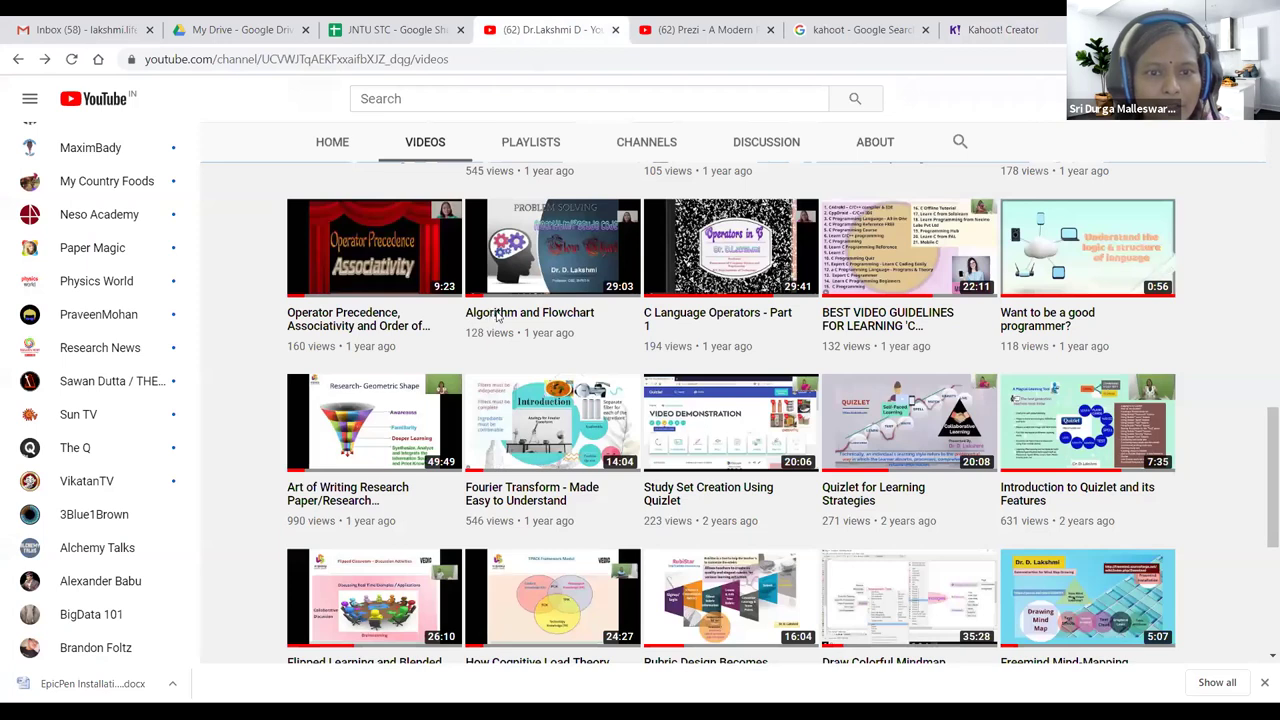
pyautogui.rightClick(498, 317)
pyautogui.press('Return')
pyautogui.click(592, 30)
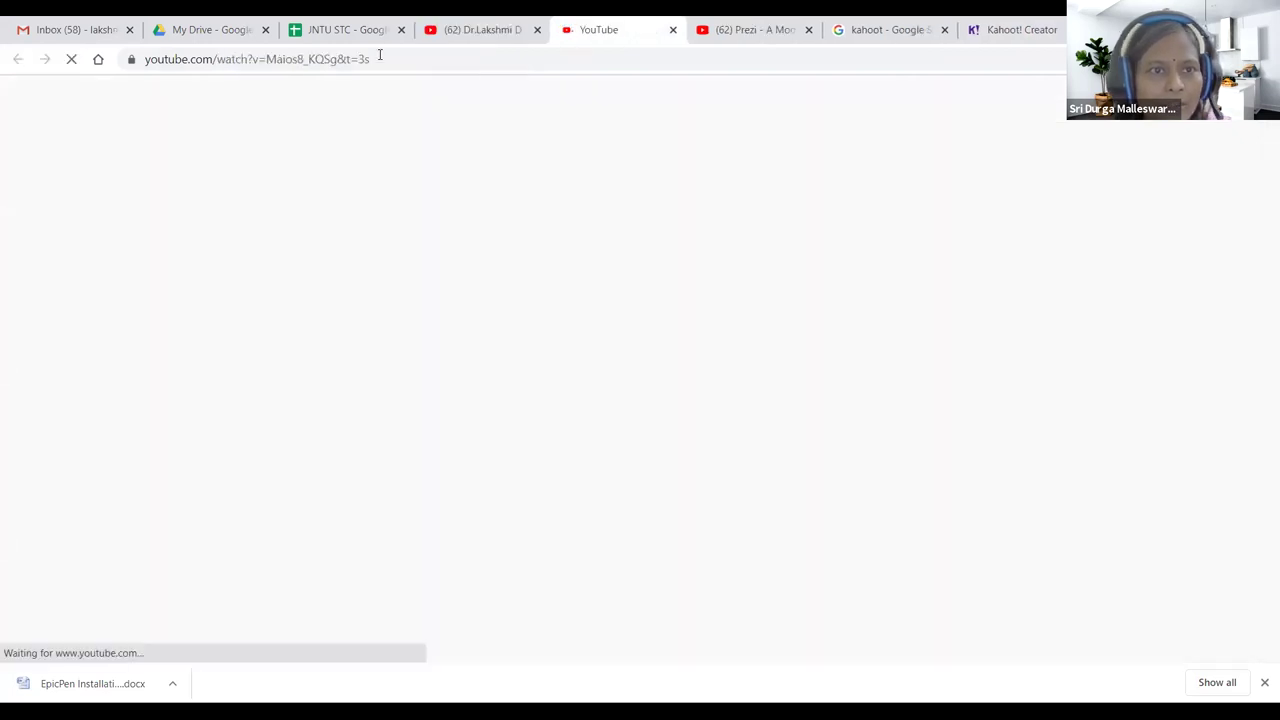
pyautogui.click(380, 55)
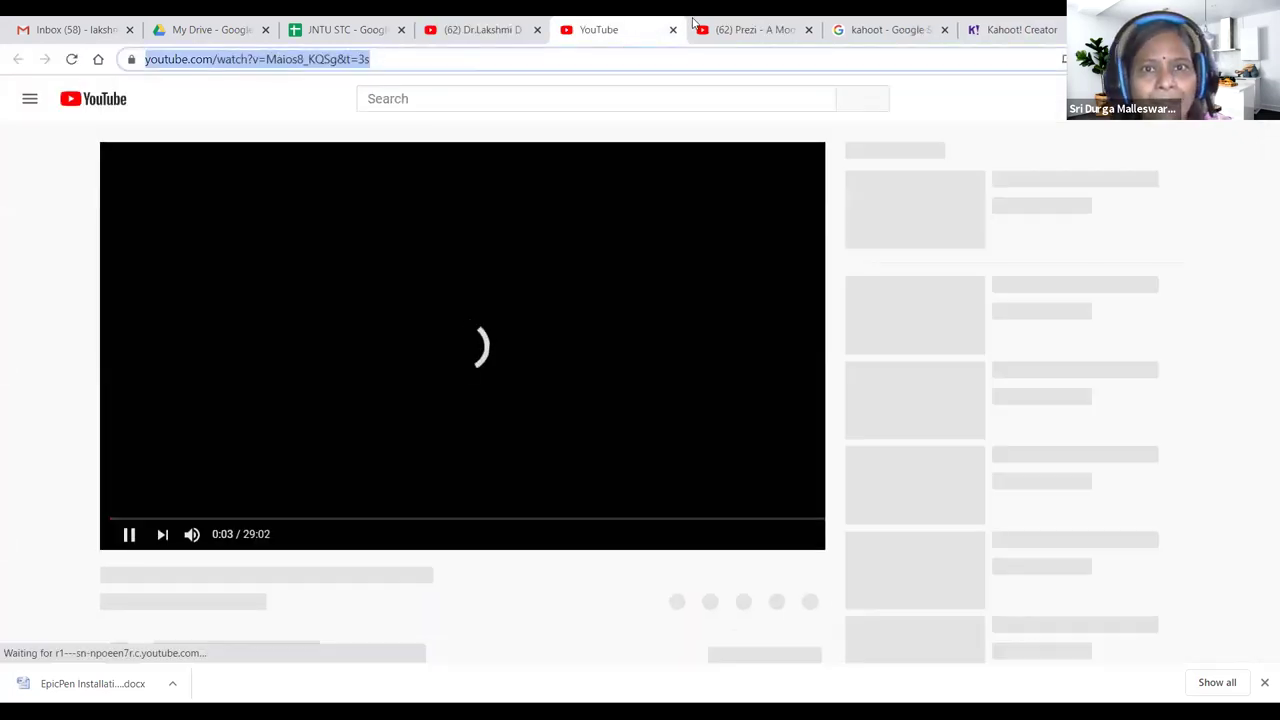
pyautogui.hotkey('ctrl', 'w')
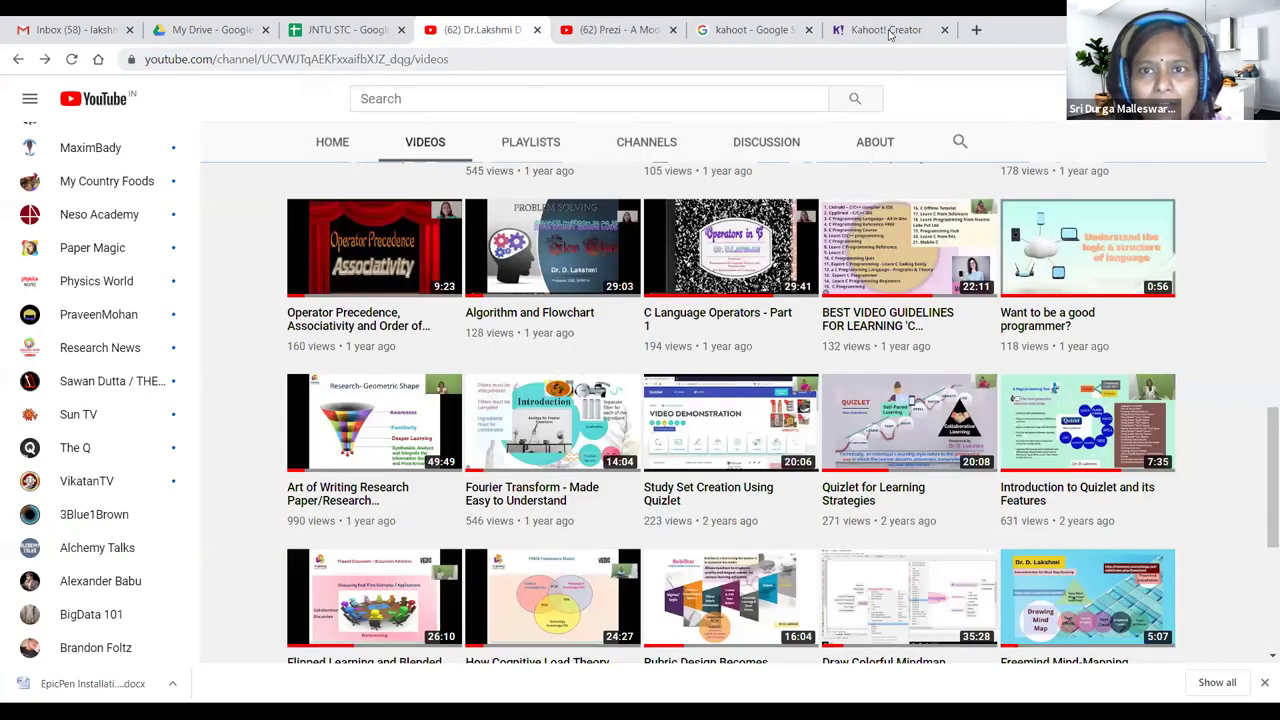
# - Return to the Kahoot creator and add a fourth question of the Quiz type
pyautogui.click(1000, 29)
pyautogui.click(70, 570)
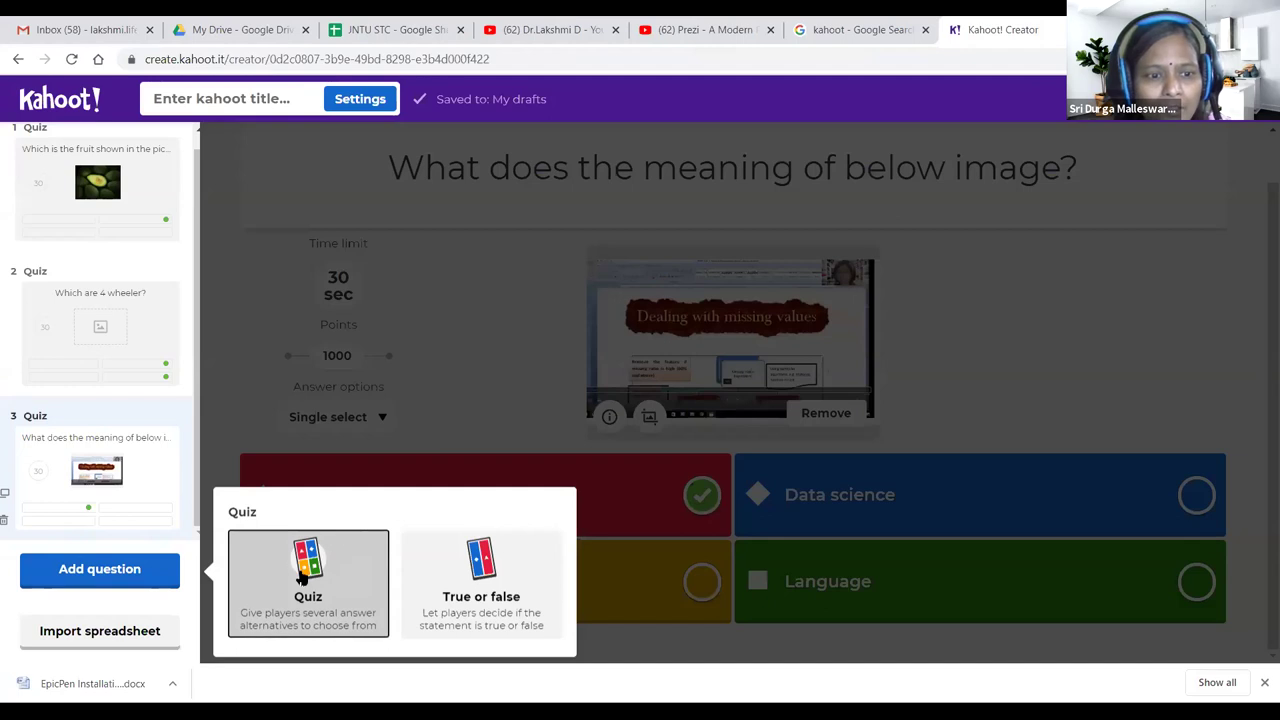
pyautogui.click(355, 512)
pyautogui.click(584, 233)
pyautogui.write('Watch the video ')
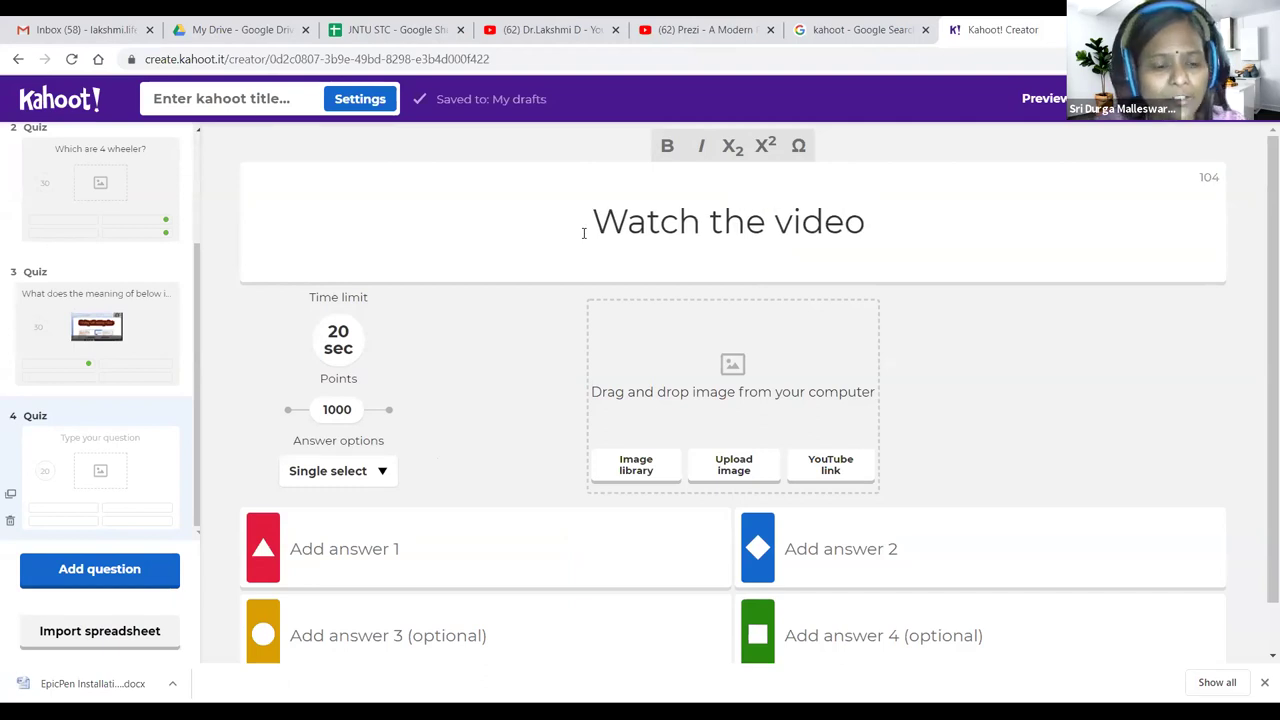
pyautogui.write('and answ')
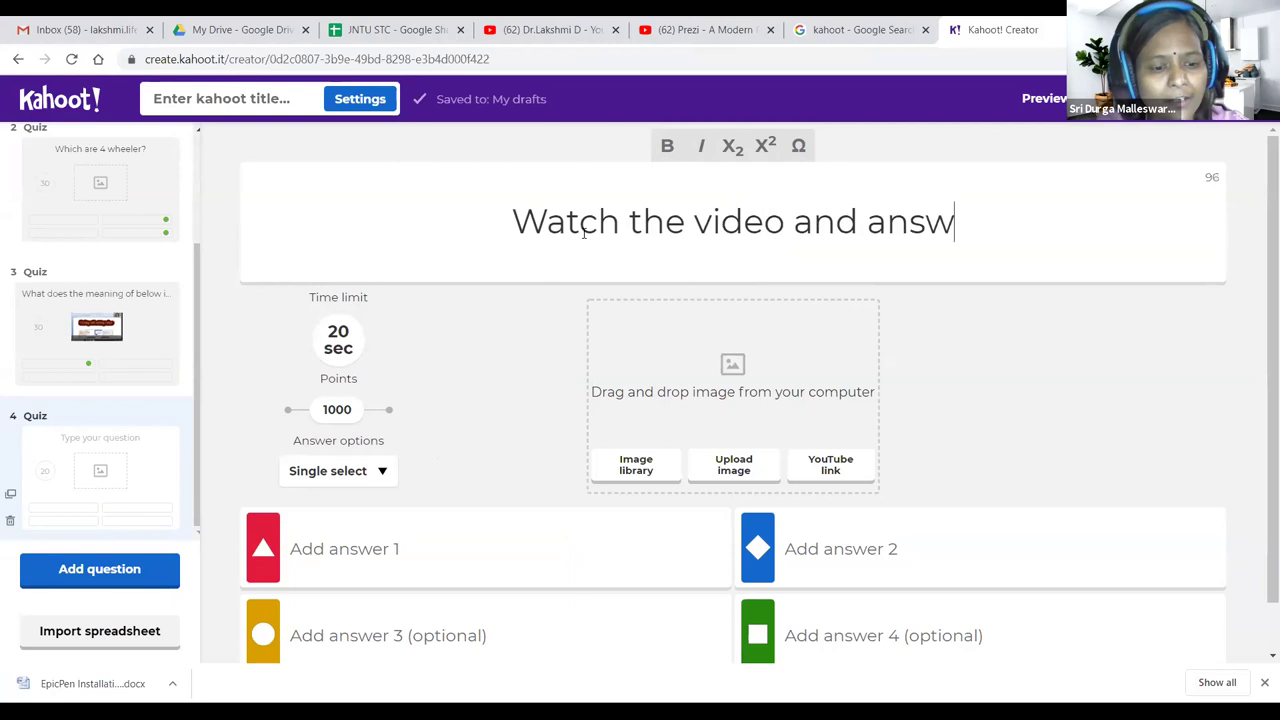
pyautogui.write('er for the')
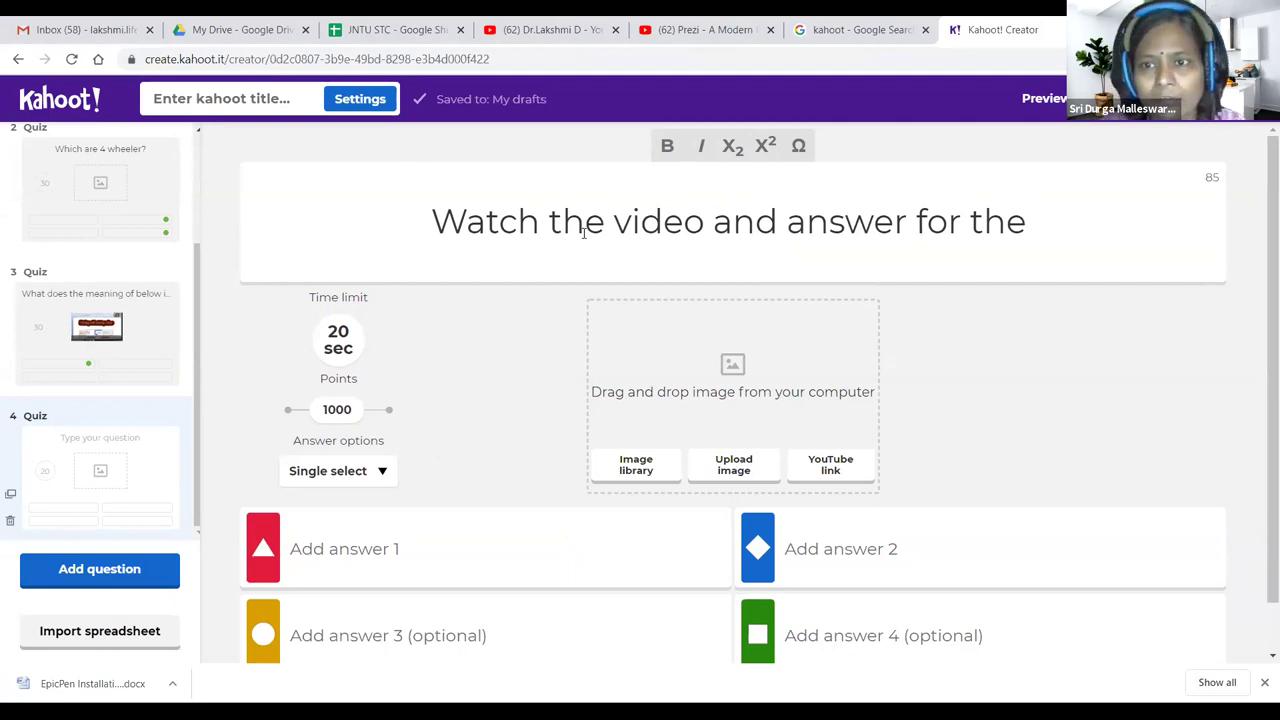
pyautogui.moveTo(452, 216); pyautogui.dragTo(1117, 254)
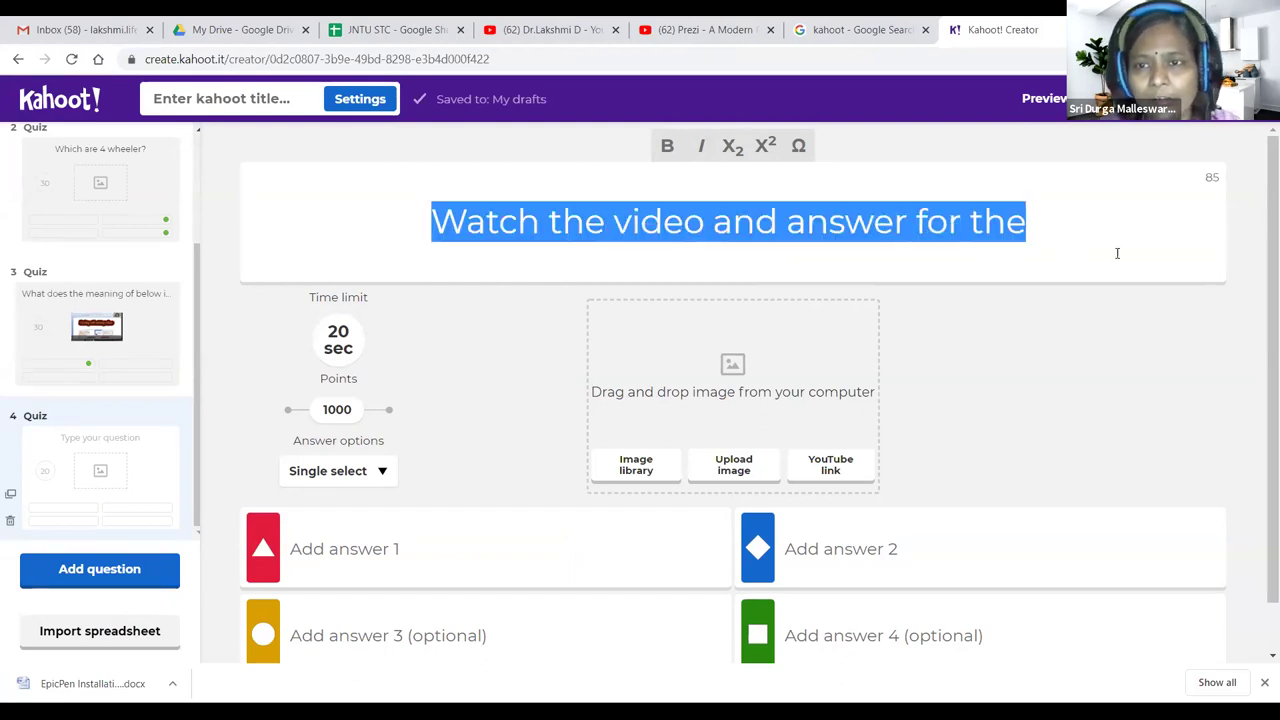
pyautogui.press('BackSpace')
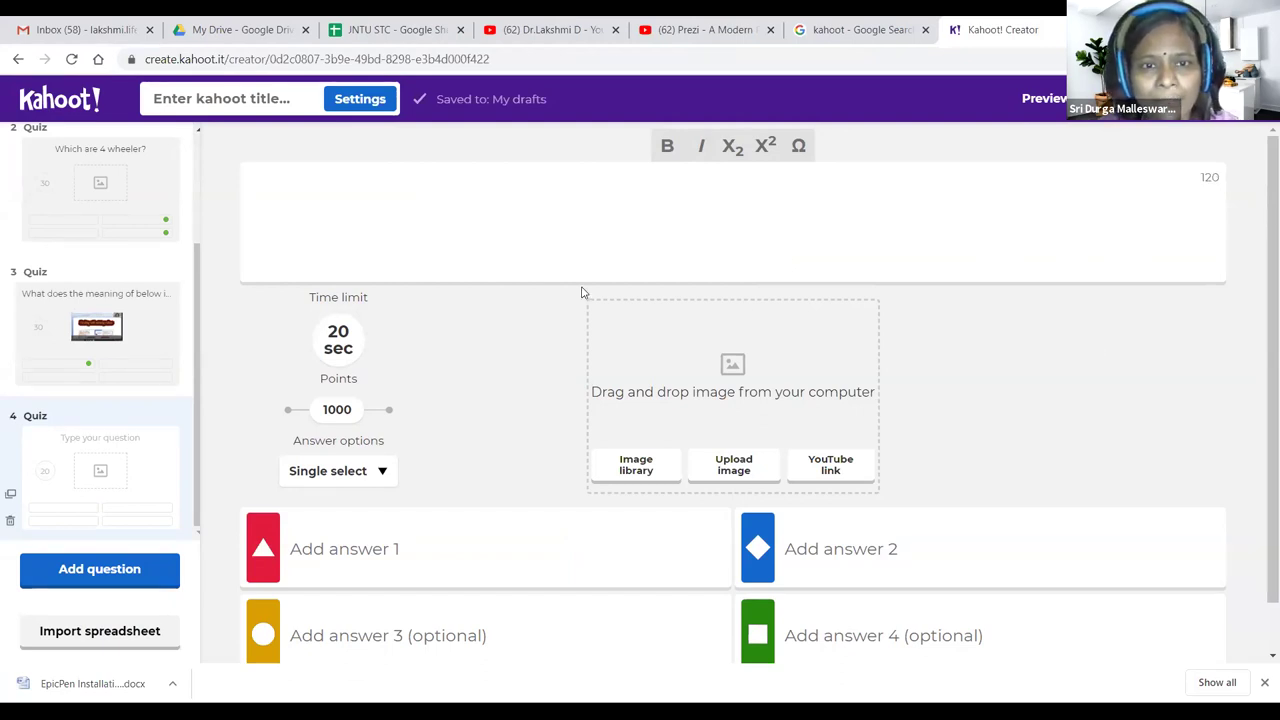
# - Enter "Flow chat is executable?" as the text of the fourth question
pyautogui.write('Fl')
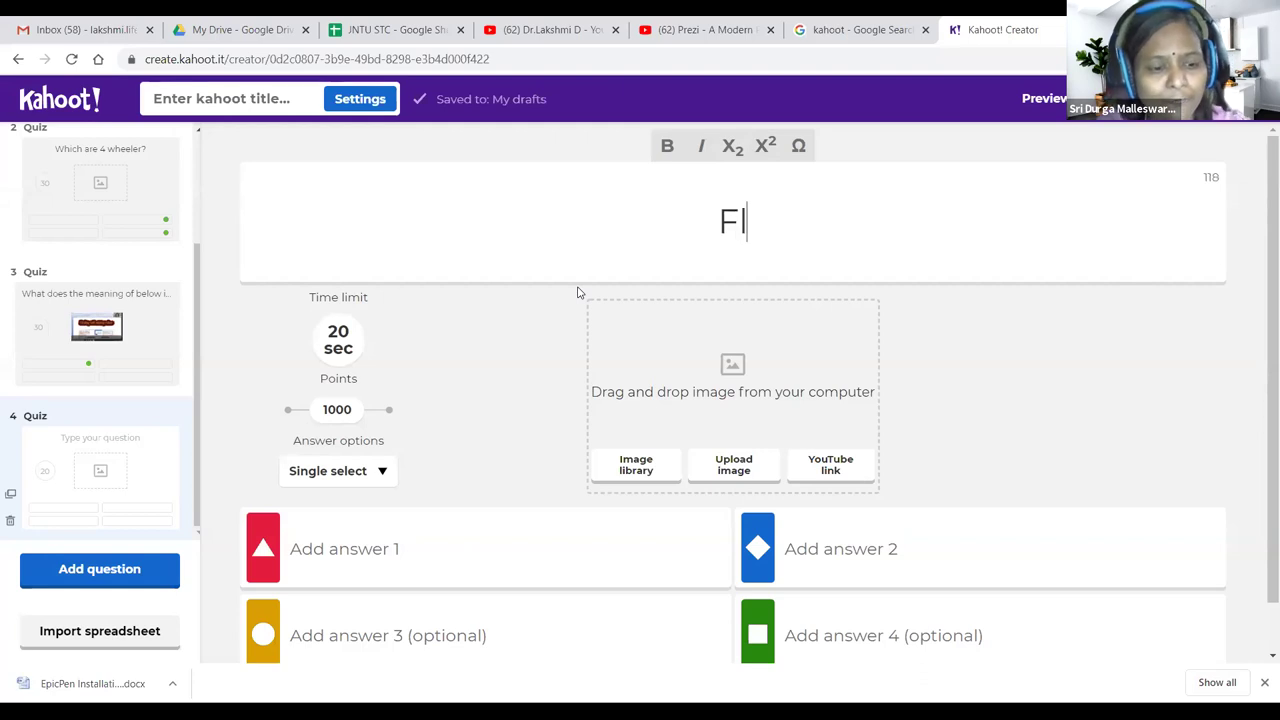
pyautogui.write('ow chat')
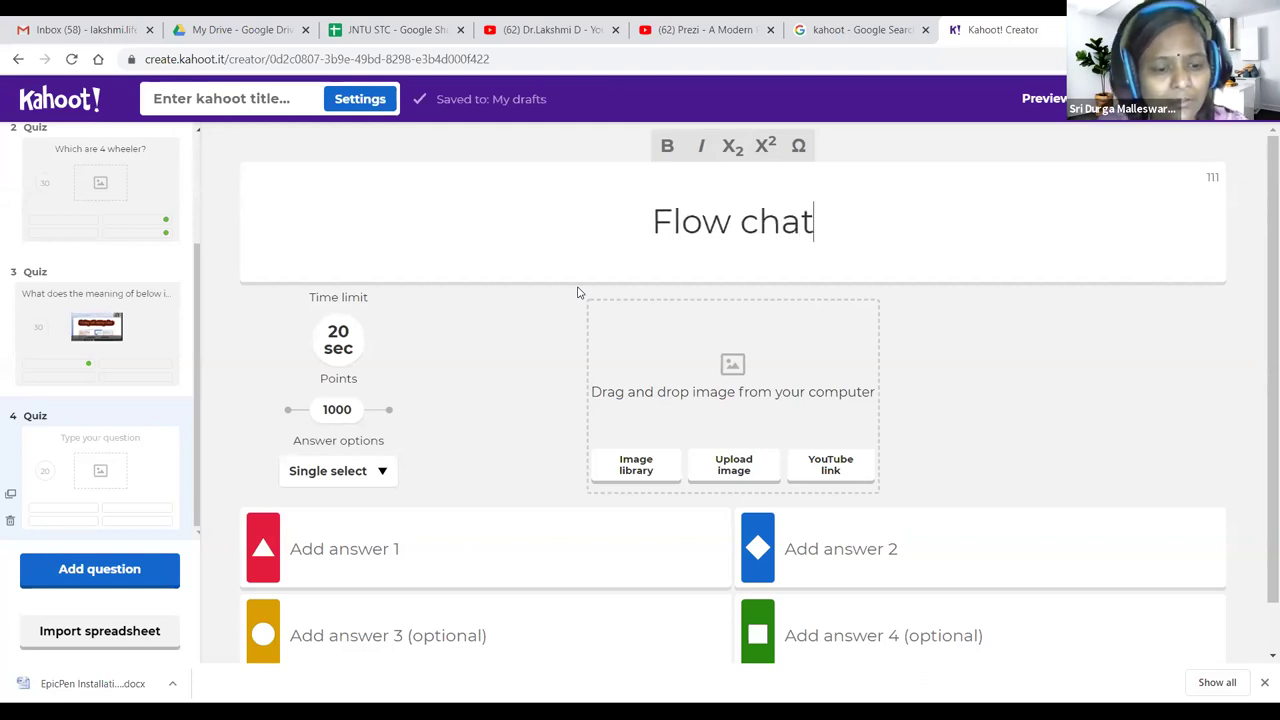
pyautogui.write(' is e')
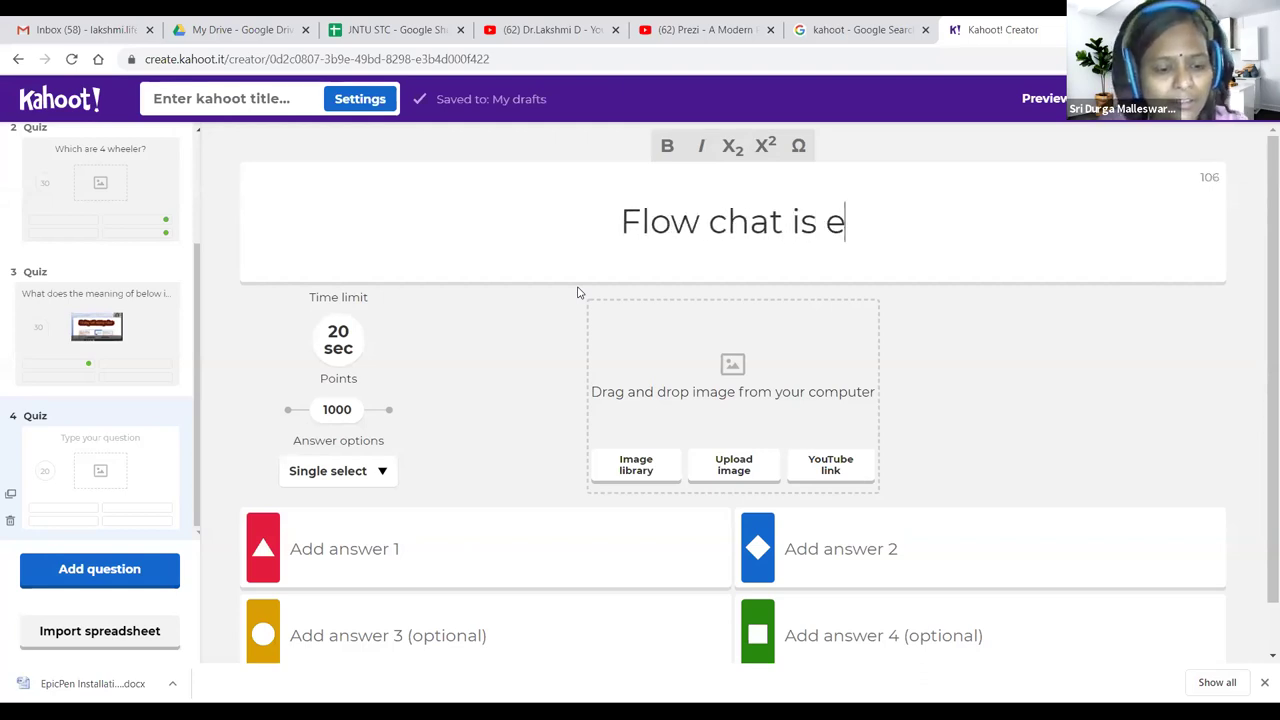
pyautogui.write('xecutable?')
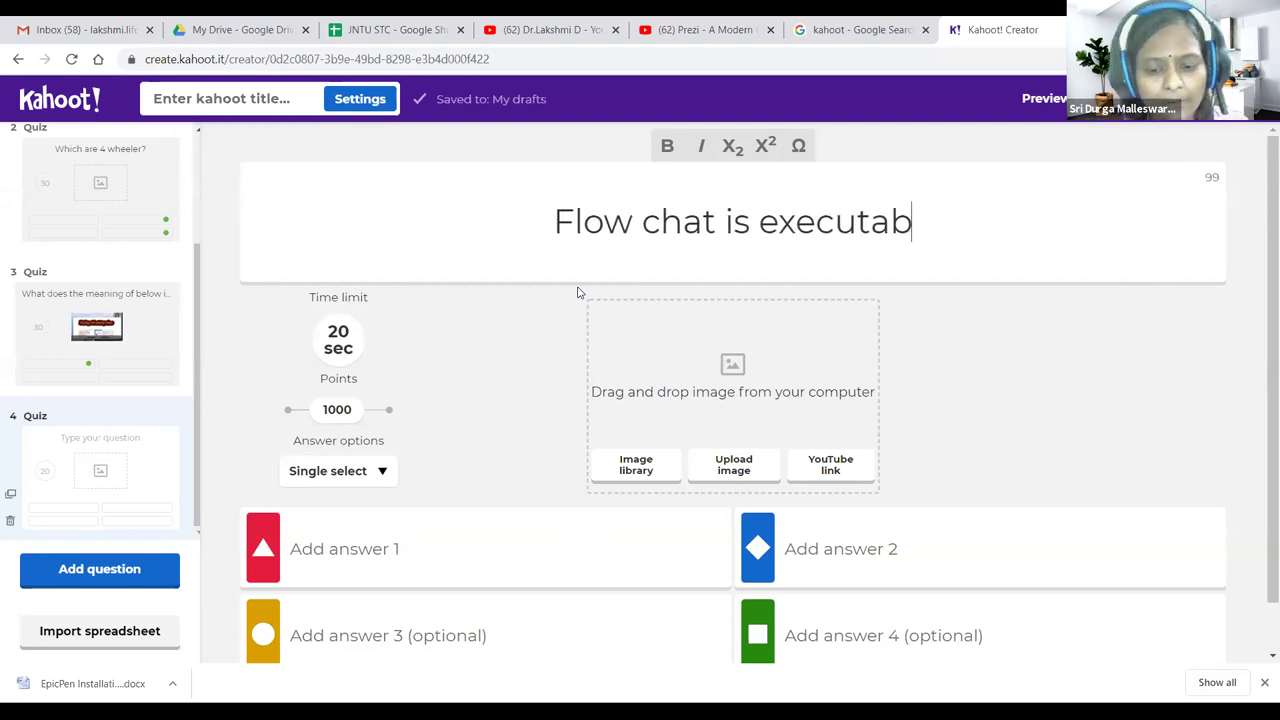
# - Enter "Yes" as answer 1 and "Not posssible" as answer 3 of the fourth question
pyautogui.click(360, 553)
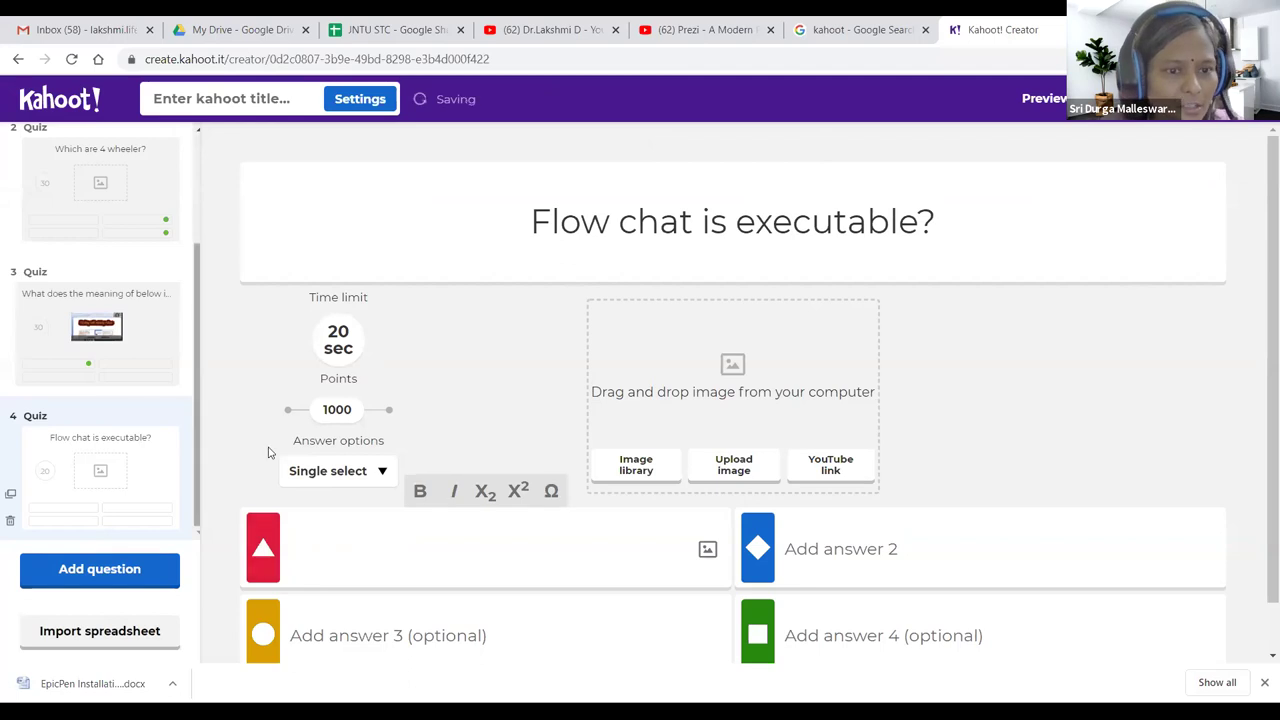
pyautogui.scroll(-1, 355, 468)
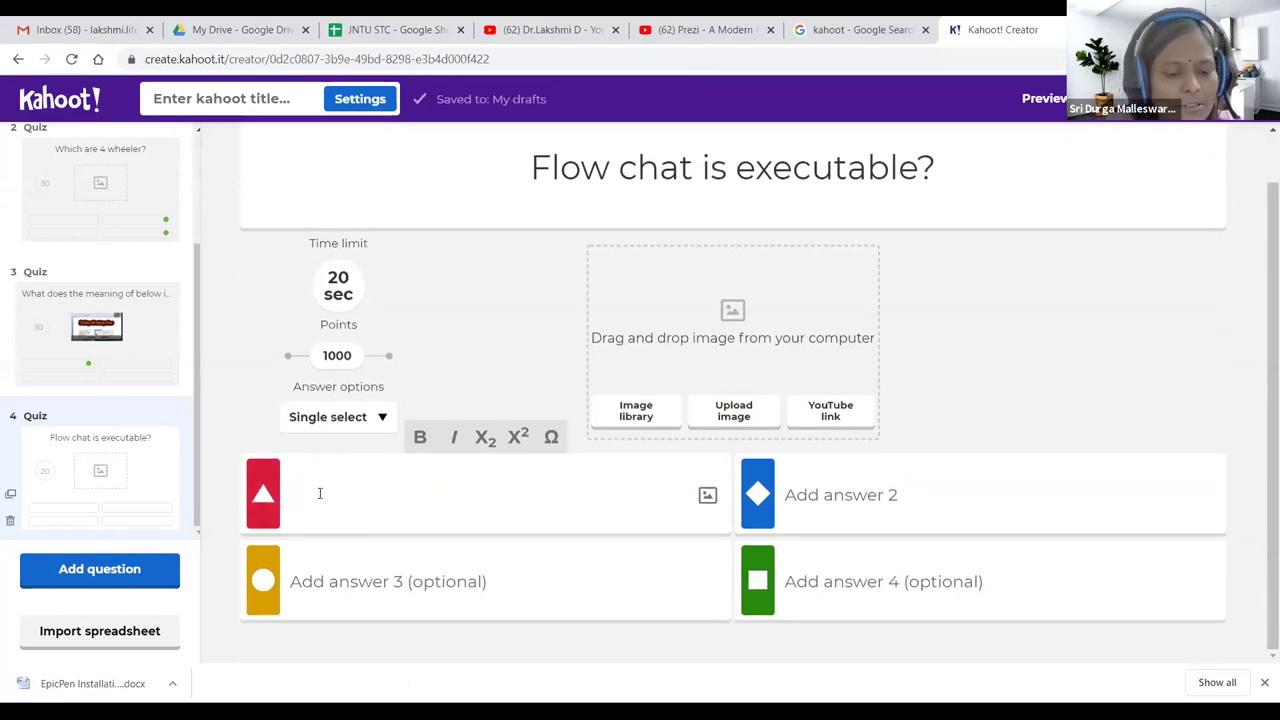
pyautogui.write('Yes')
pyautogui.click(320, 578)
pyautogui.write('Not')
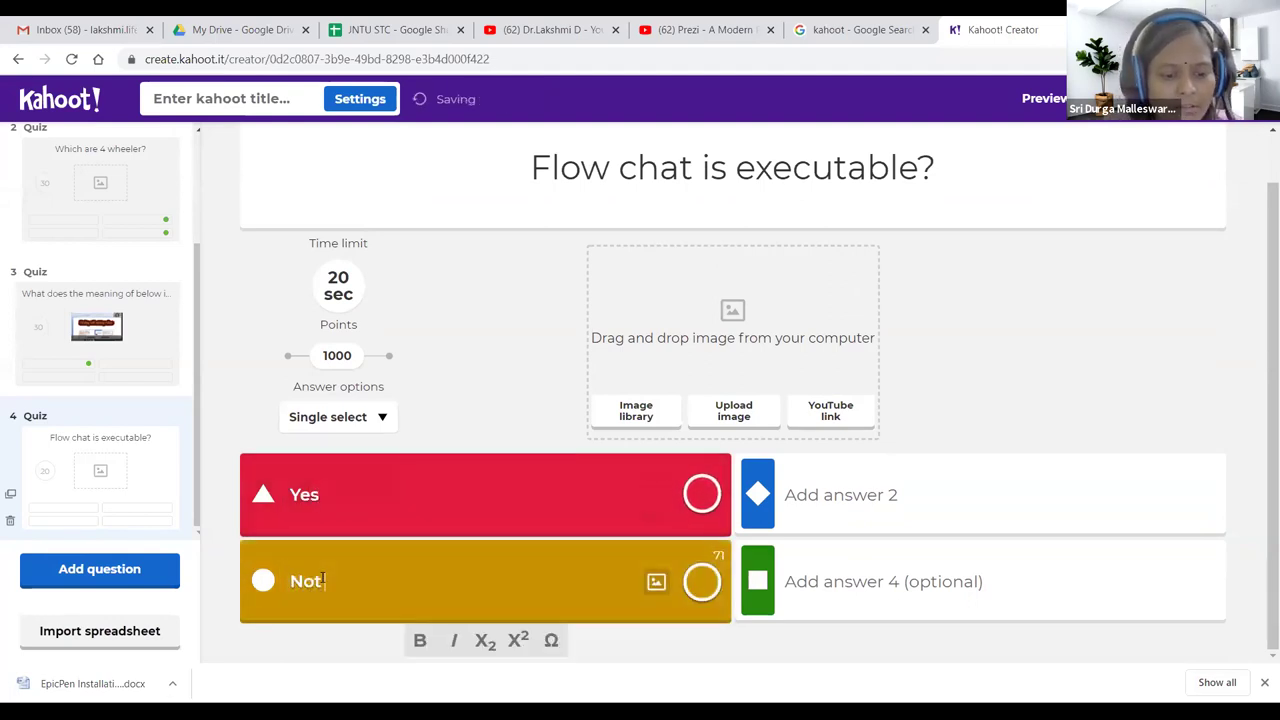
pyautogui.write(' posssible')
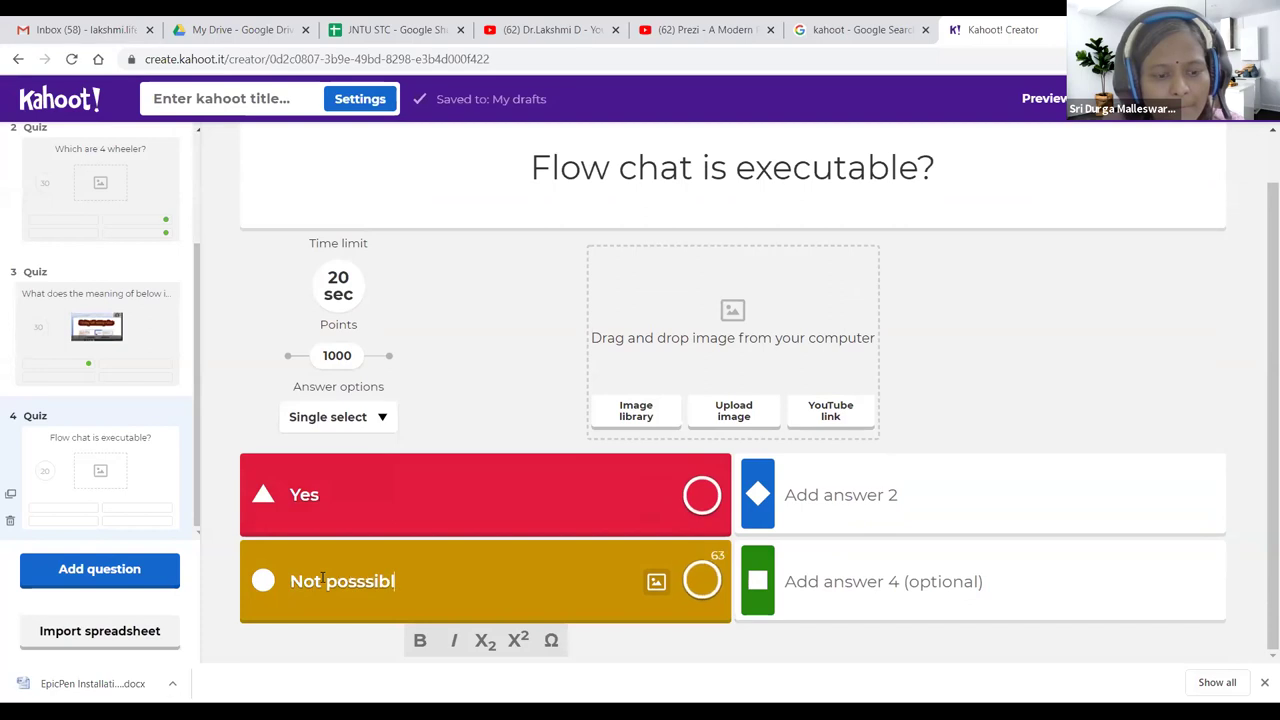
# - Set the answer options to Multi-select and enter "Flow of algorithm" as answer 2 and "NO" as answer 4
pyautogui.click(370, 419)
pyautogui.click(365, 512)
pyautogui.click(850, 493)
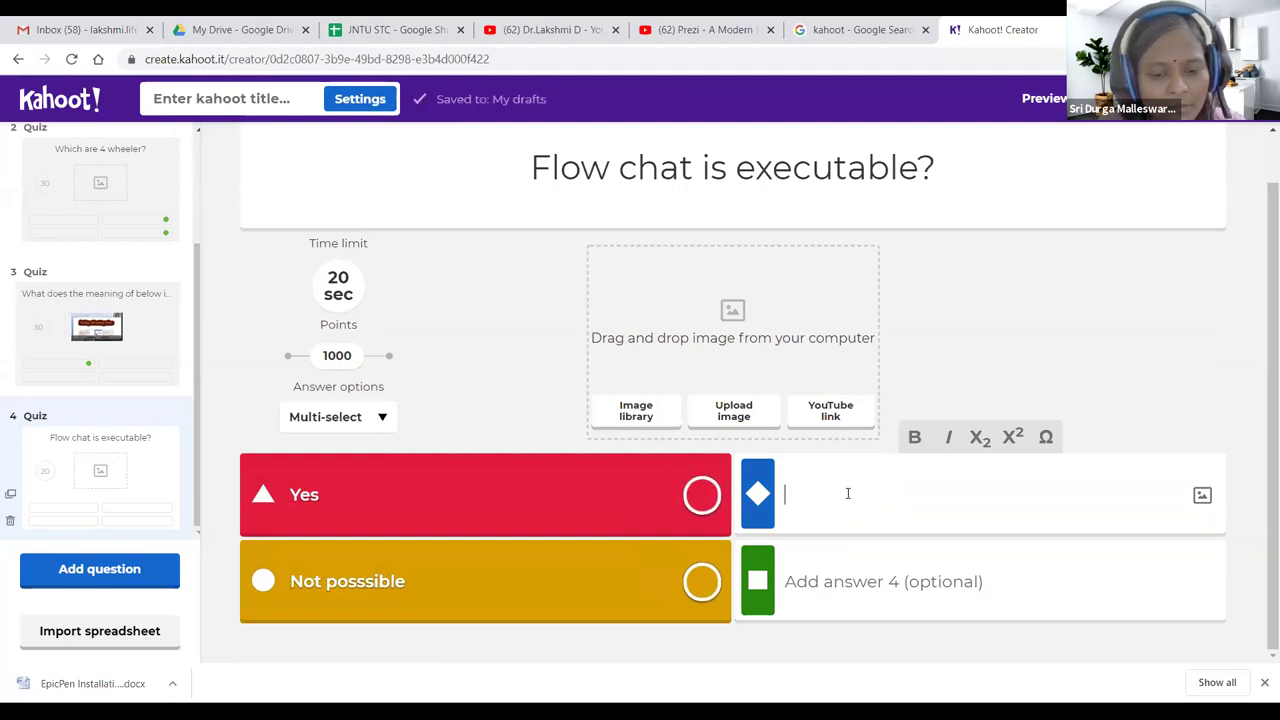
pyautogui.write('FLow of algorithm')
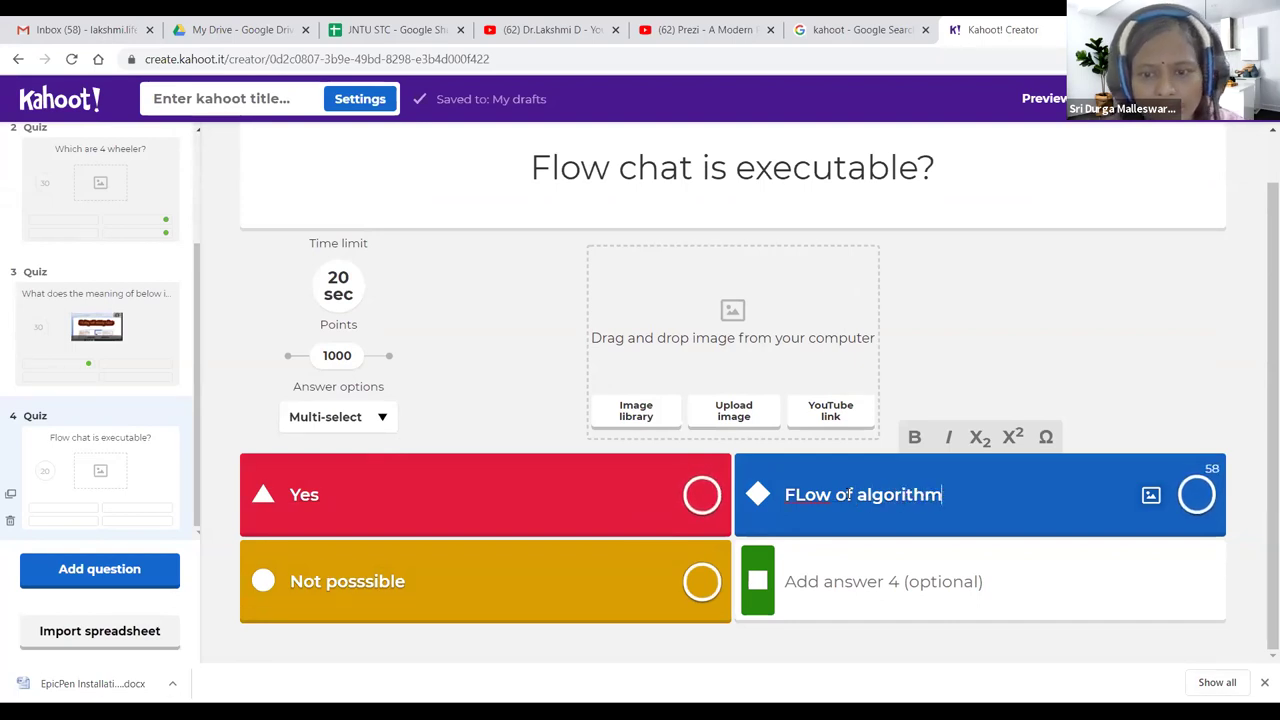
pyautogui.click(813, 494)
pyautogui.press('BackSpace')
pyautogui.write('l')
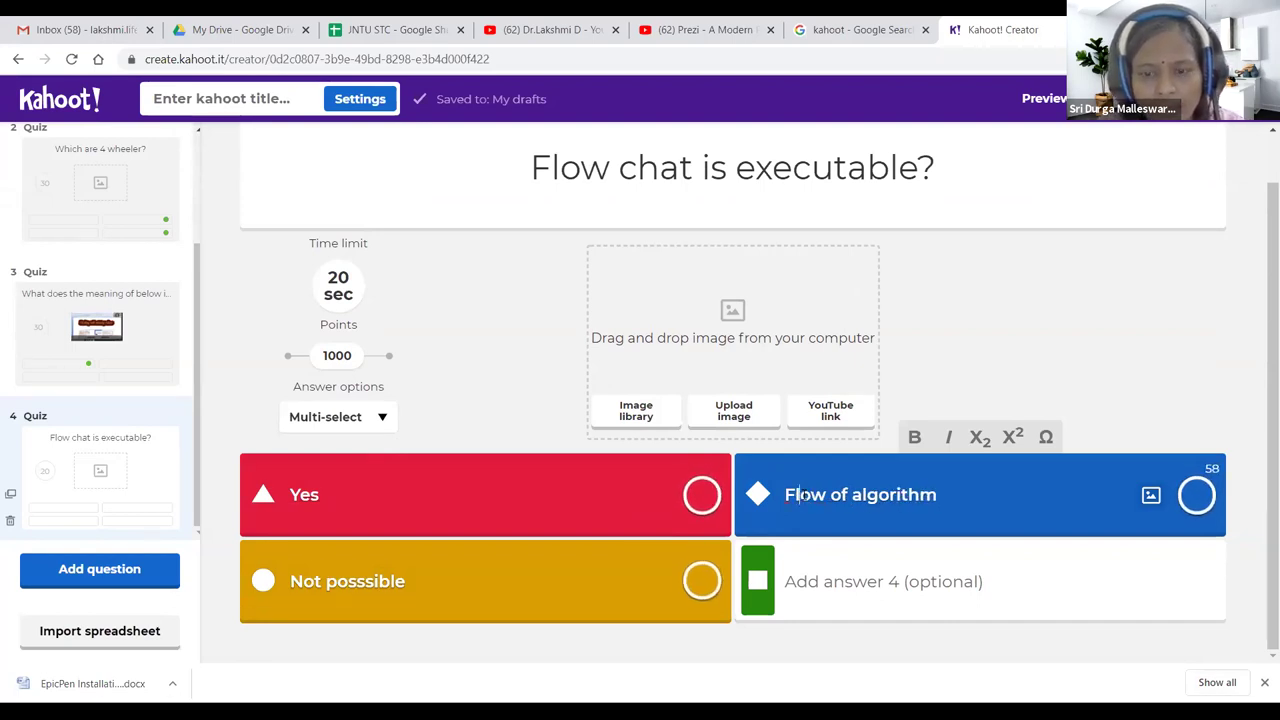
pyautogui.click(809, 579)
pyautogui.write('NO')
# - Paste the copied "Algorithm and Flowchart" video link as the question's YouTube media and set its start to 11:00
pyautogui.click(834, 418)
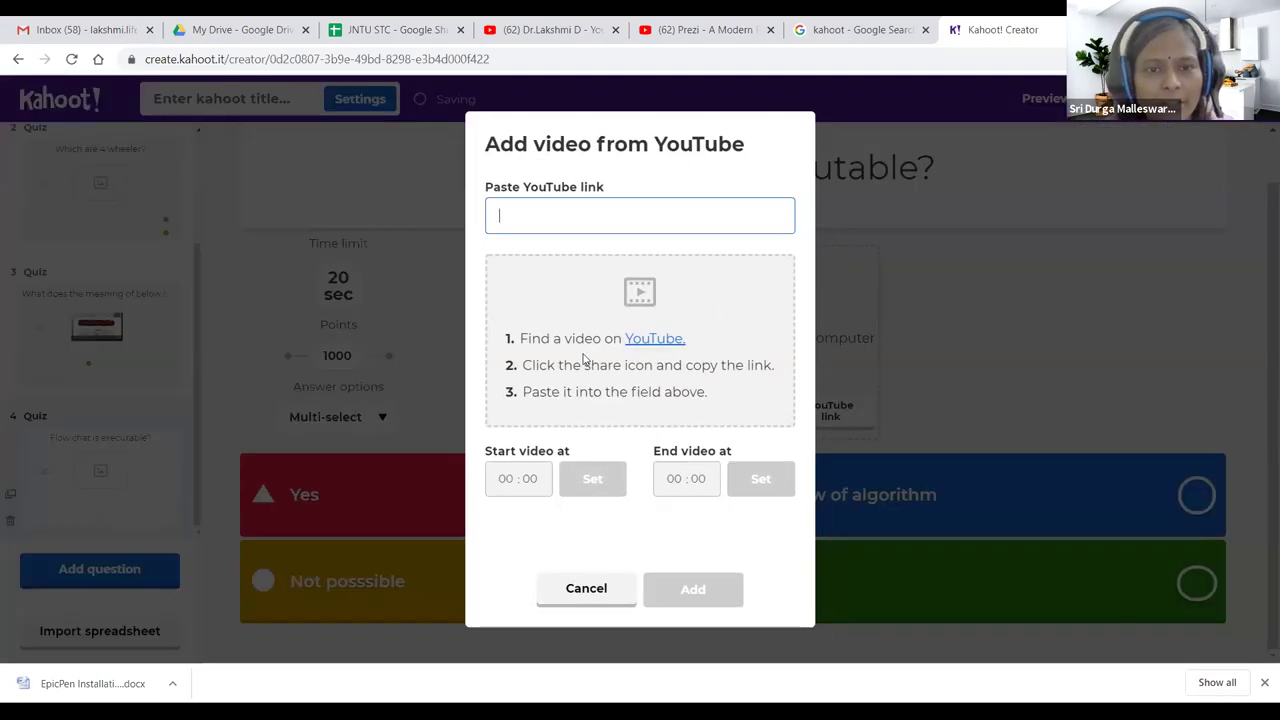
pyautogui.write('https://www.youtube.com/watch?v=Maios8_KQSg&t=3s')
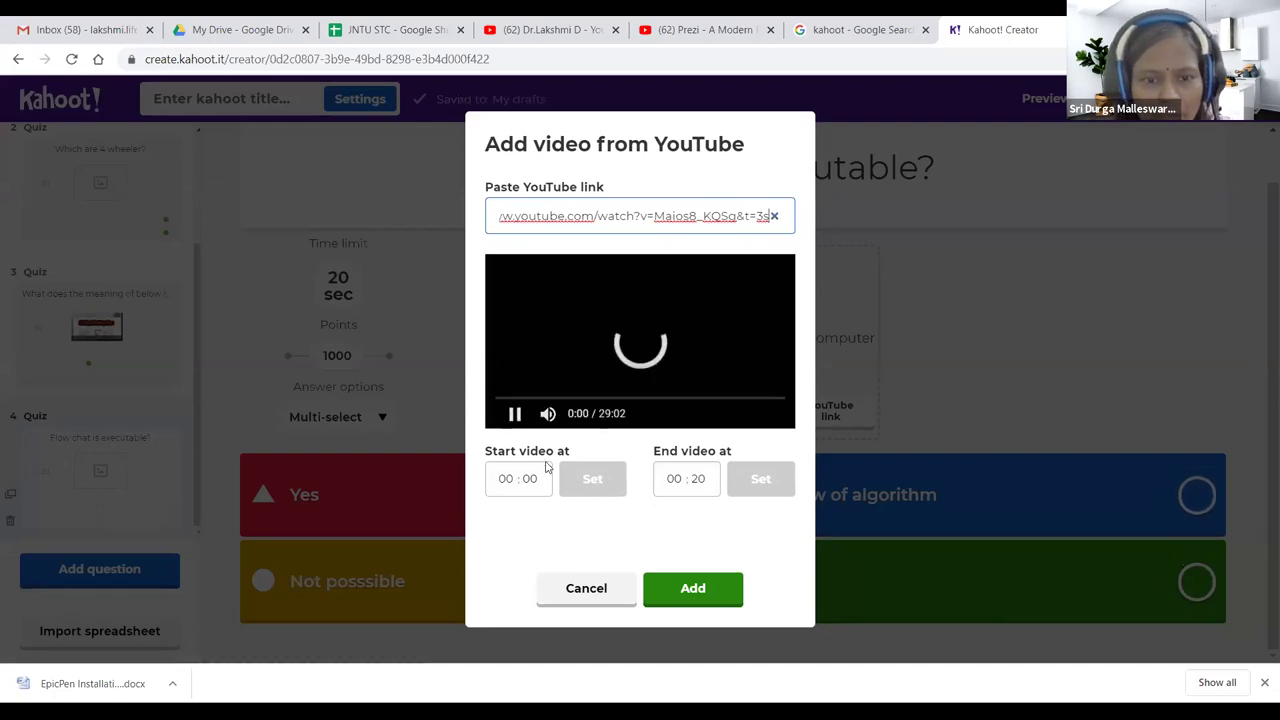
pyautogui.click(506, 478)
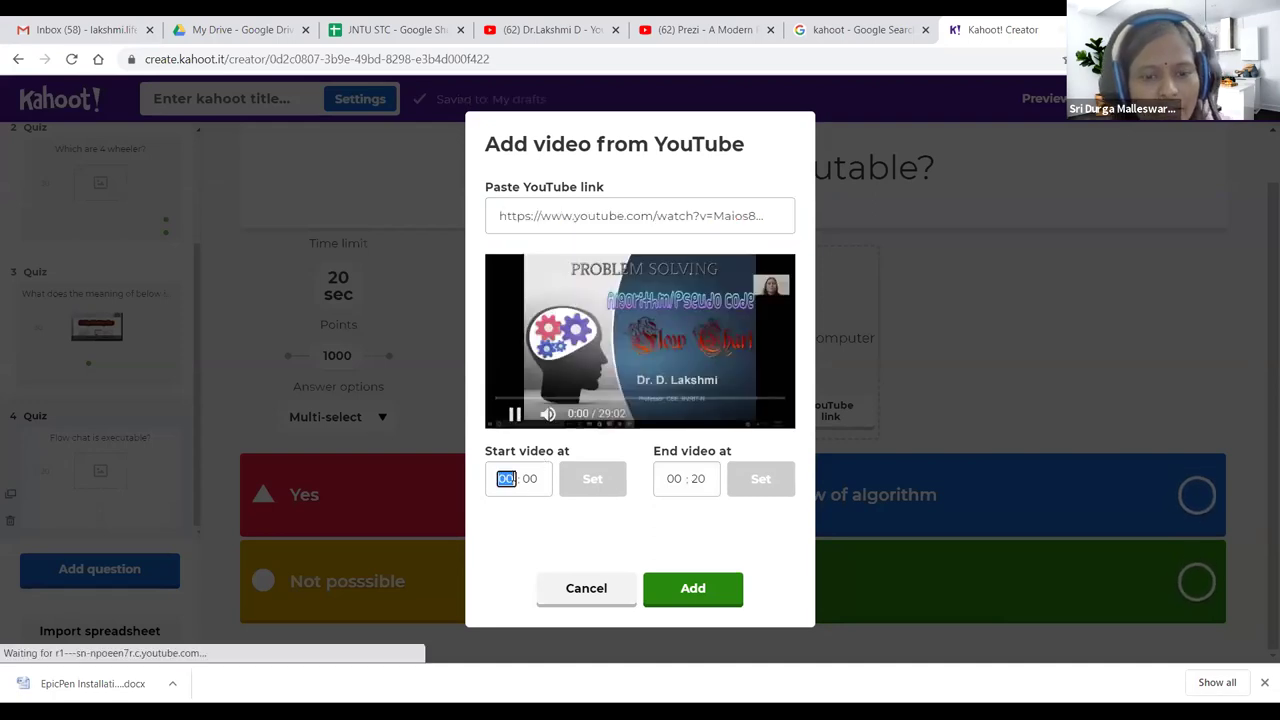
pyautogui.write('11')
pyautogui.click(513, 415)
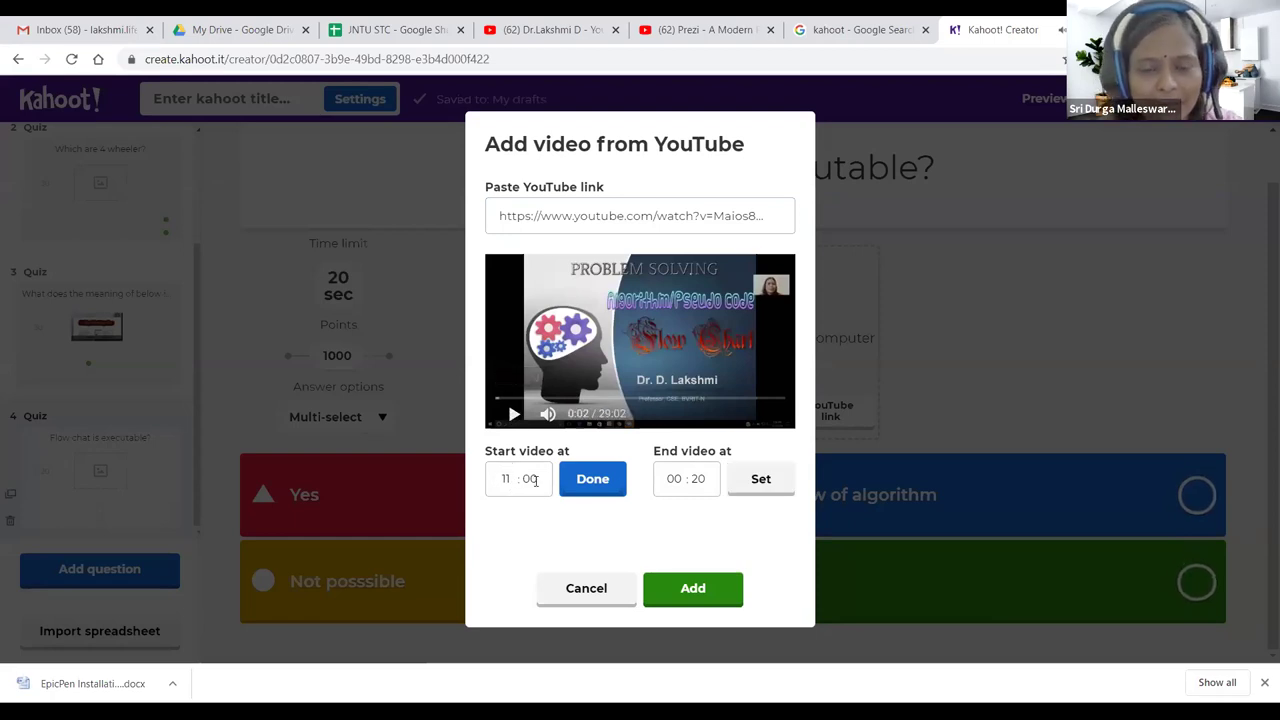
# - Try to set the video's end to 15:20 and add the video to the question
pyautogui.click(670, 478)
pyautogui.write('15')
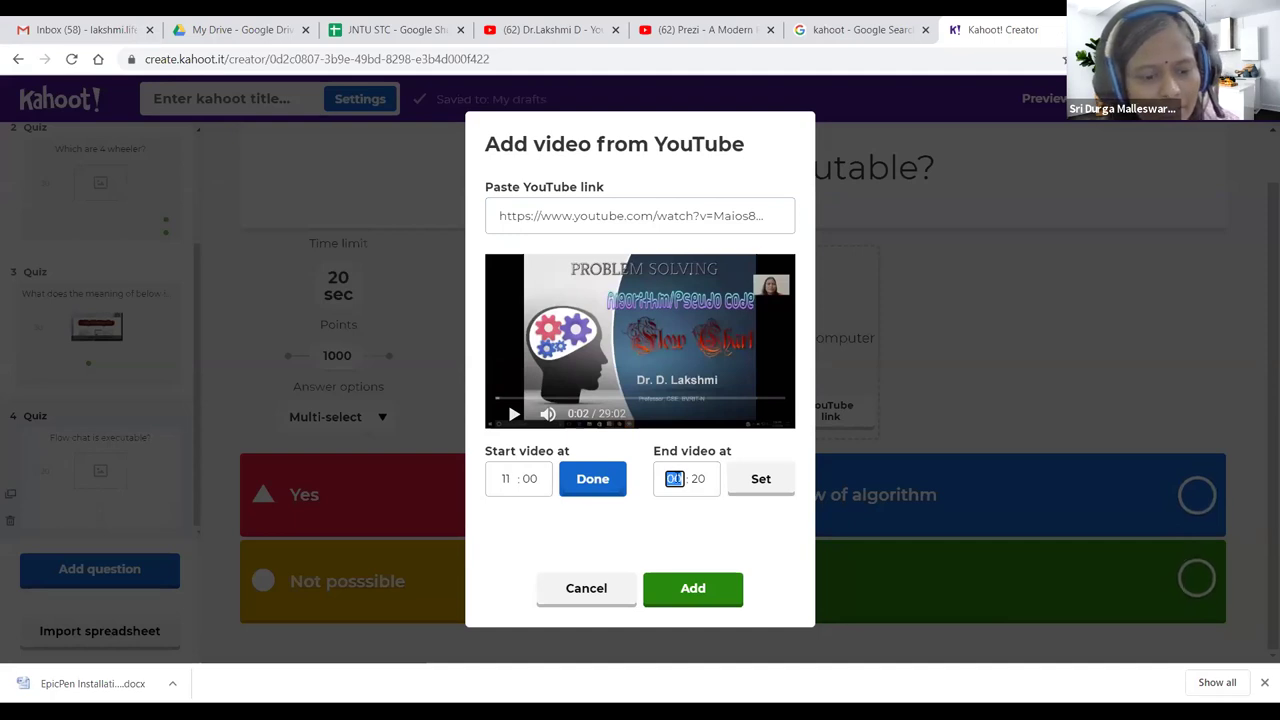
pyautogui.click(763, 482)
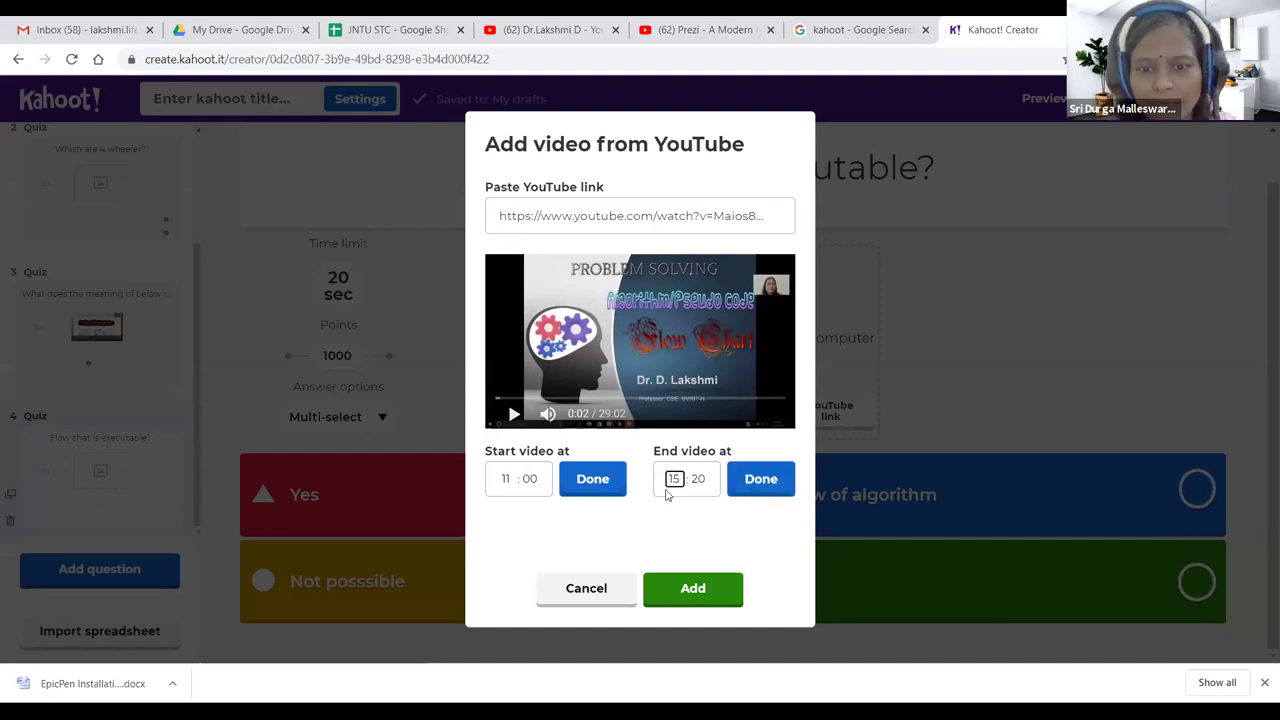
pyautogui.click(757, 485)
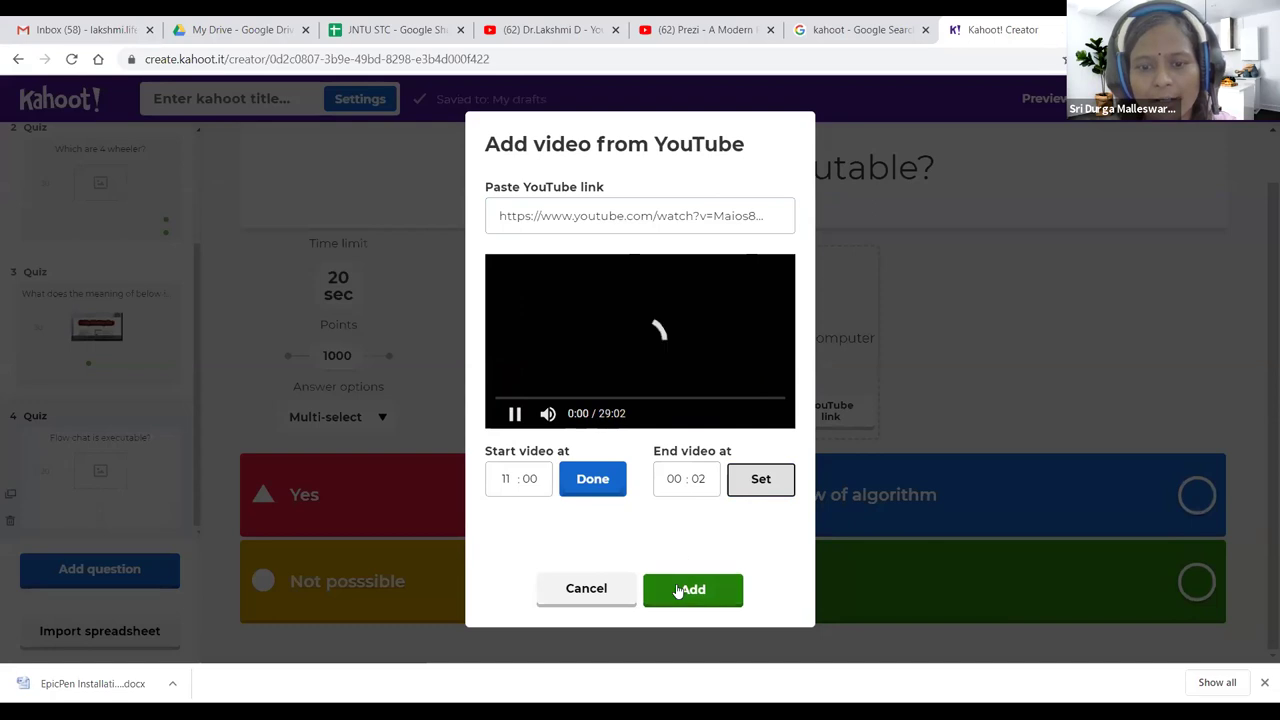
pyautogui.click(677, 590)
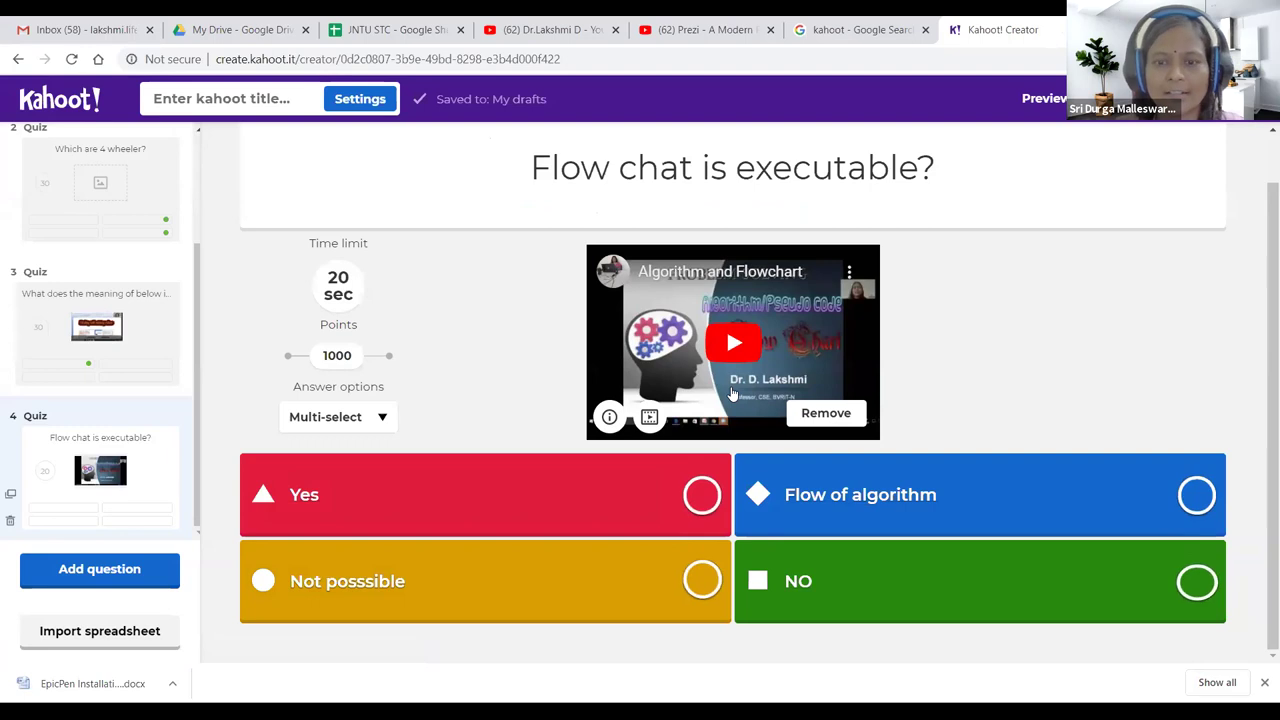
# - Mark only "NO" and "Flow of algorithm" as the correct answers of the fourth question
pyautogui.click(702, 494)
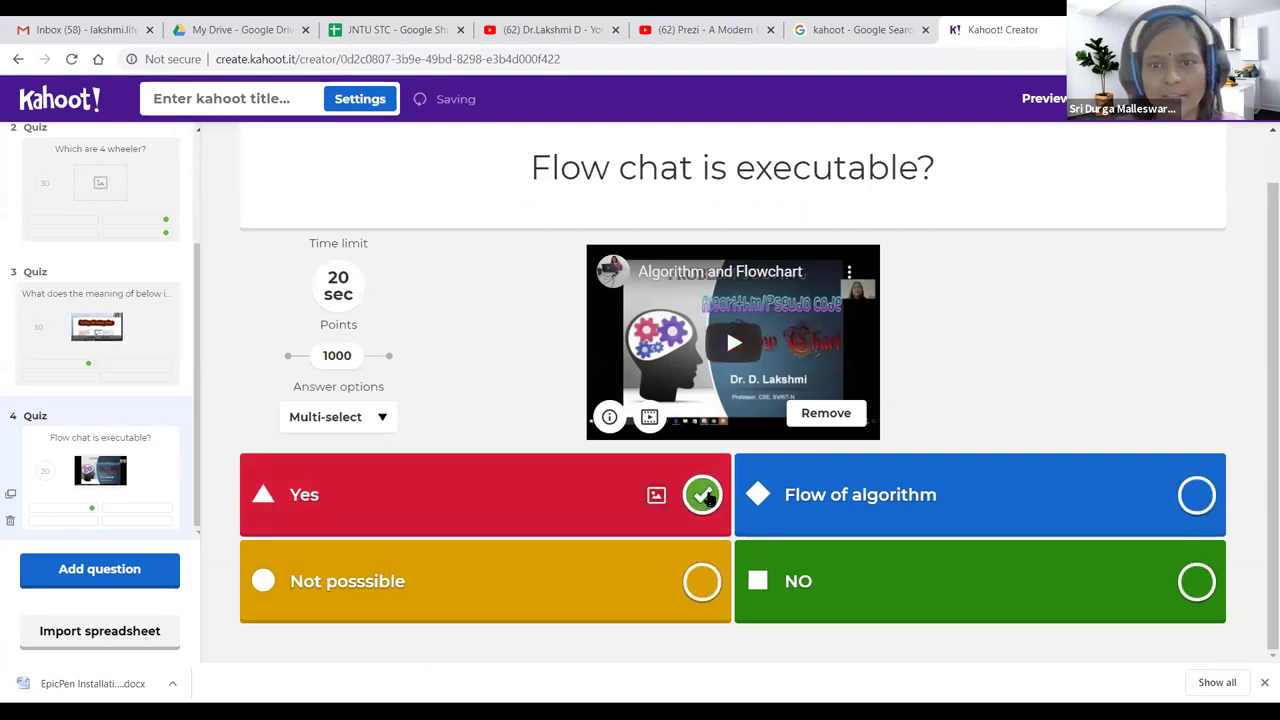
pyautogui.click(703, 495)
pyautogui.click(1193, 585)
pyautogui.click(1203, 496)
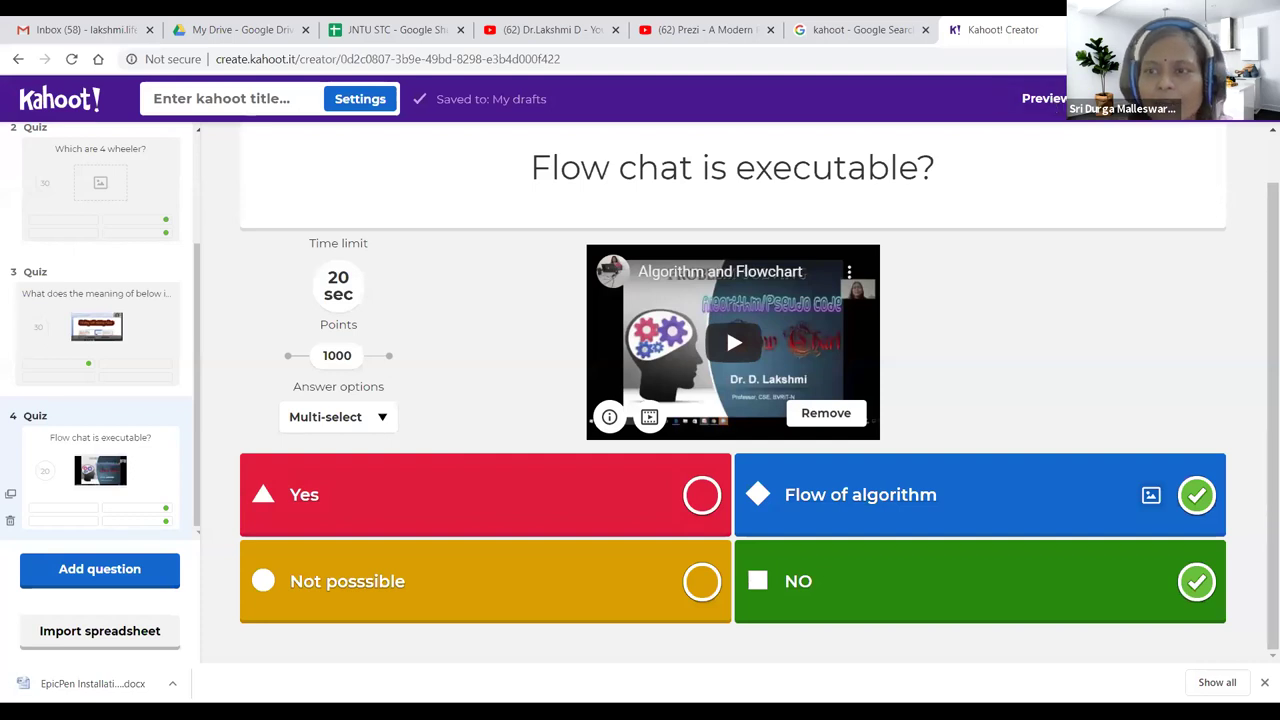
# - Finish the kahoot with the title "Demo RAK" and return to the list of own kahoots
pyautogui.click(1192, 100)
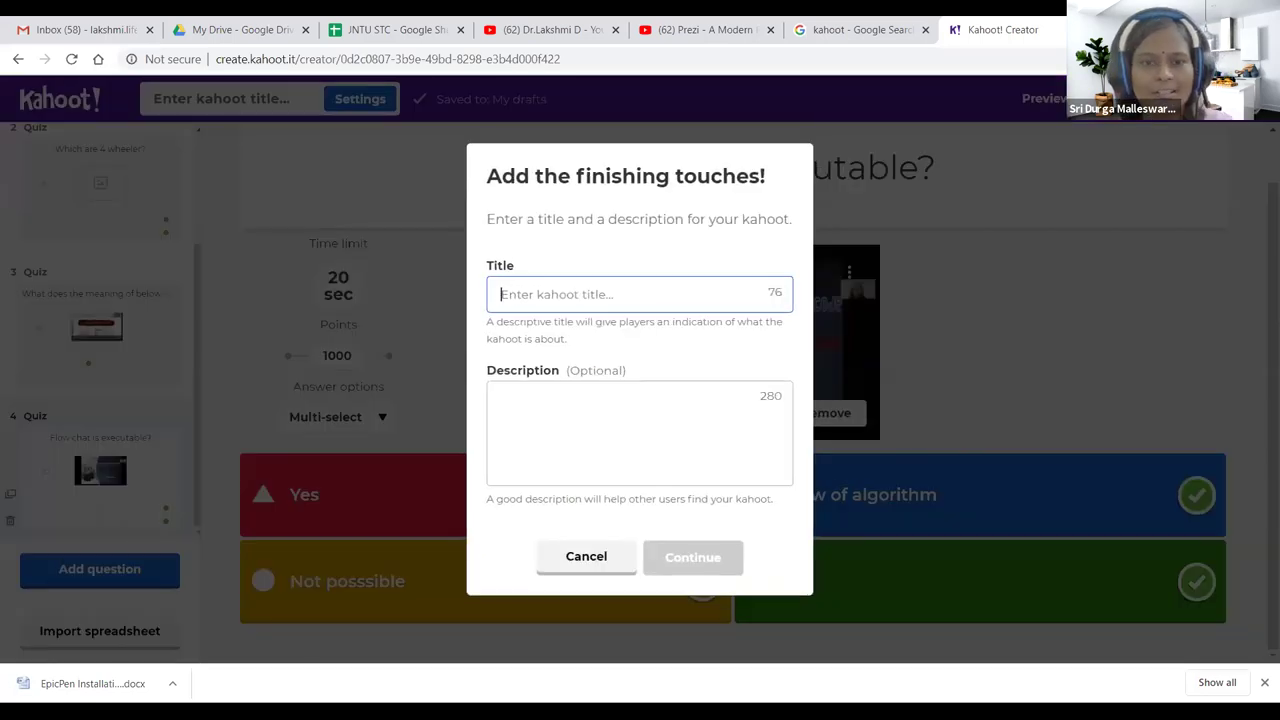
pyautogui.write('Demo RAK')
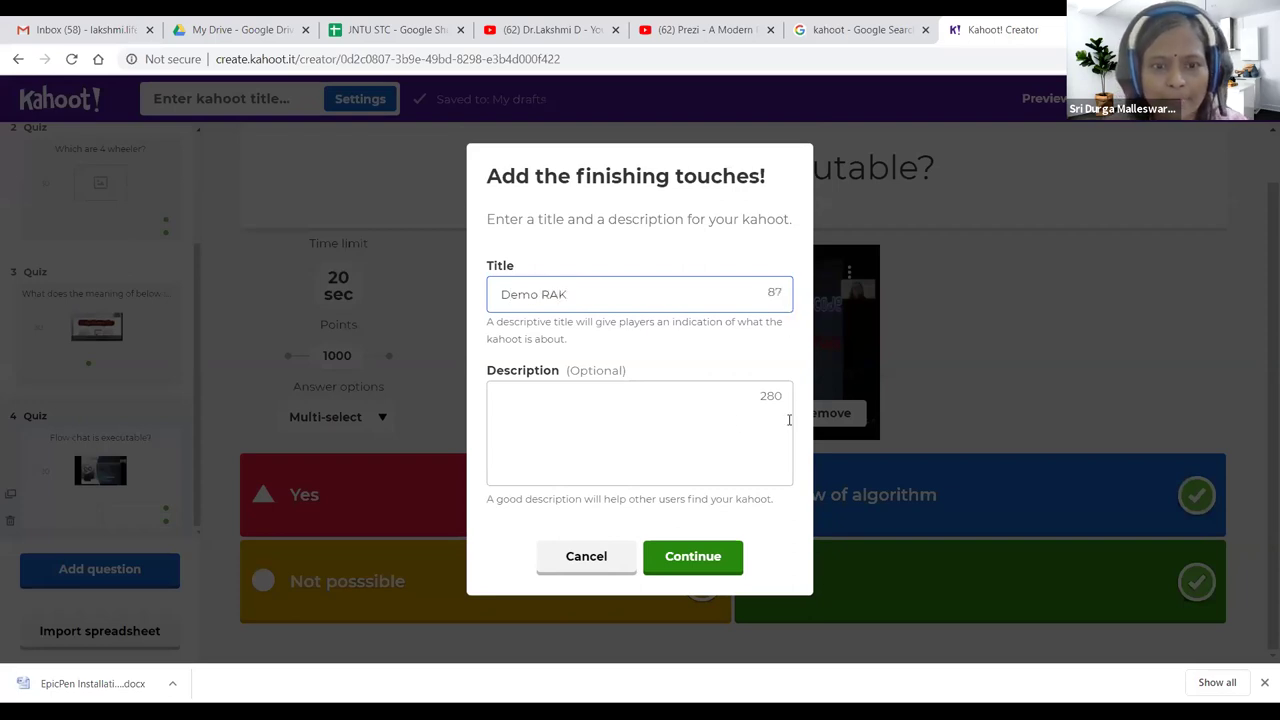
pyautogui.click(693, 558)
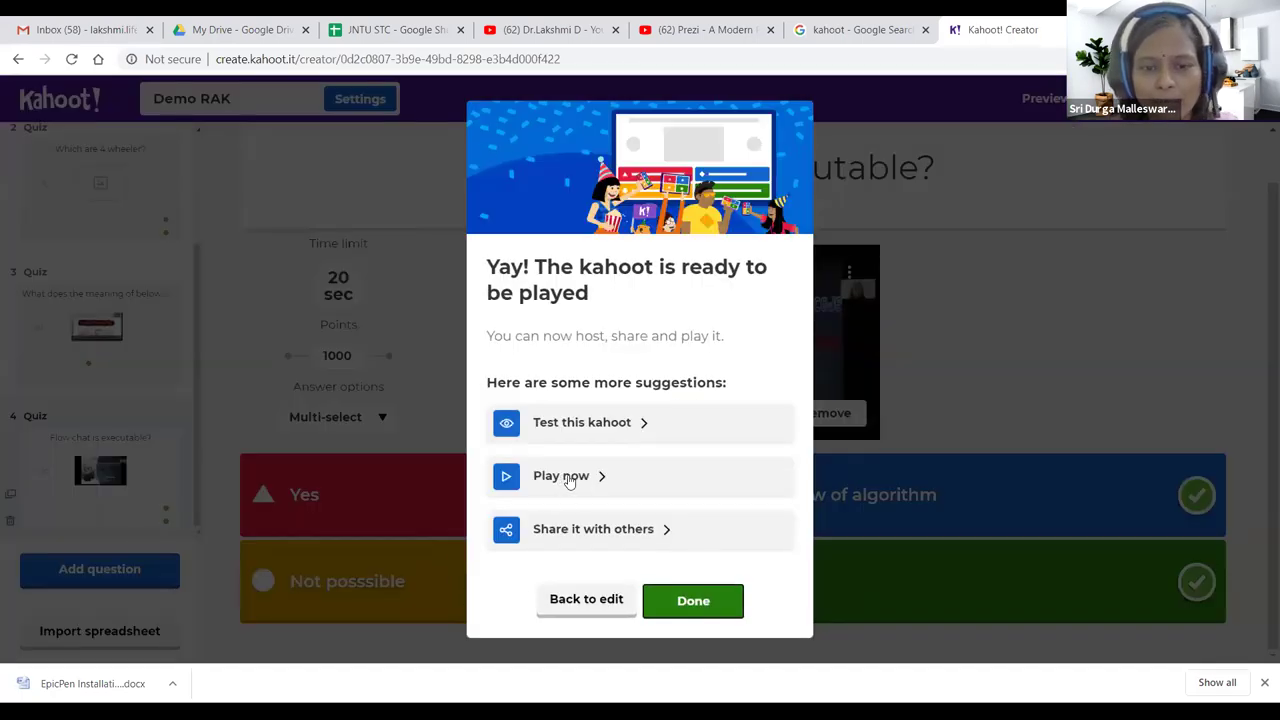
pyautogui.click(671, 605)
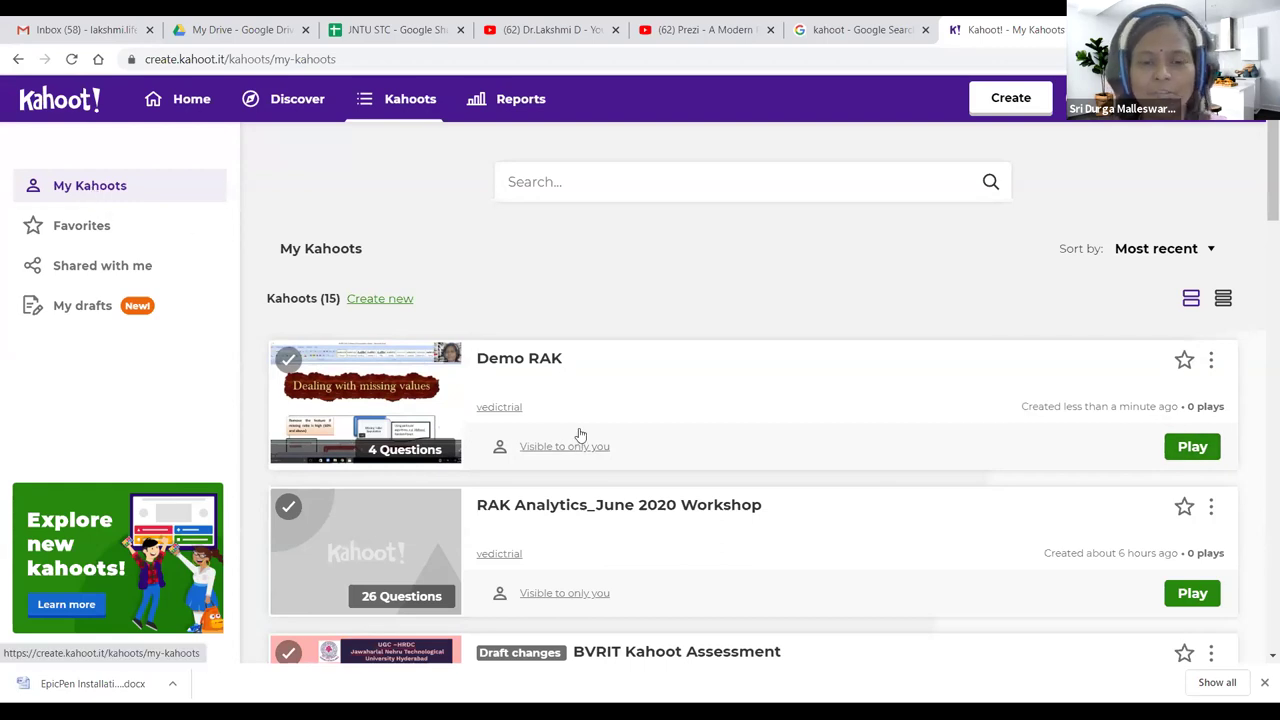
# - Host the "Demo RAK" kahoot as a live game in Classic player-versus-player mode
pyautogui.scroll(-6, 580, 440)
pyautogui.scroll(1, 596, 505)
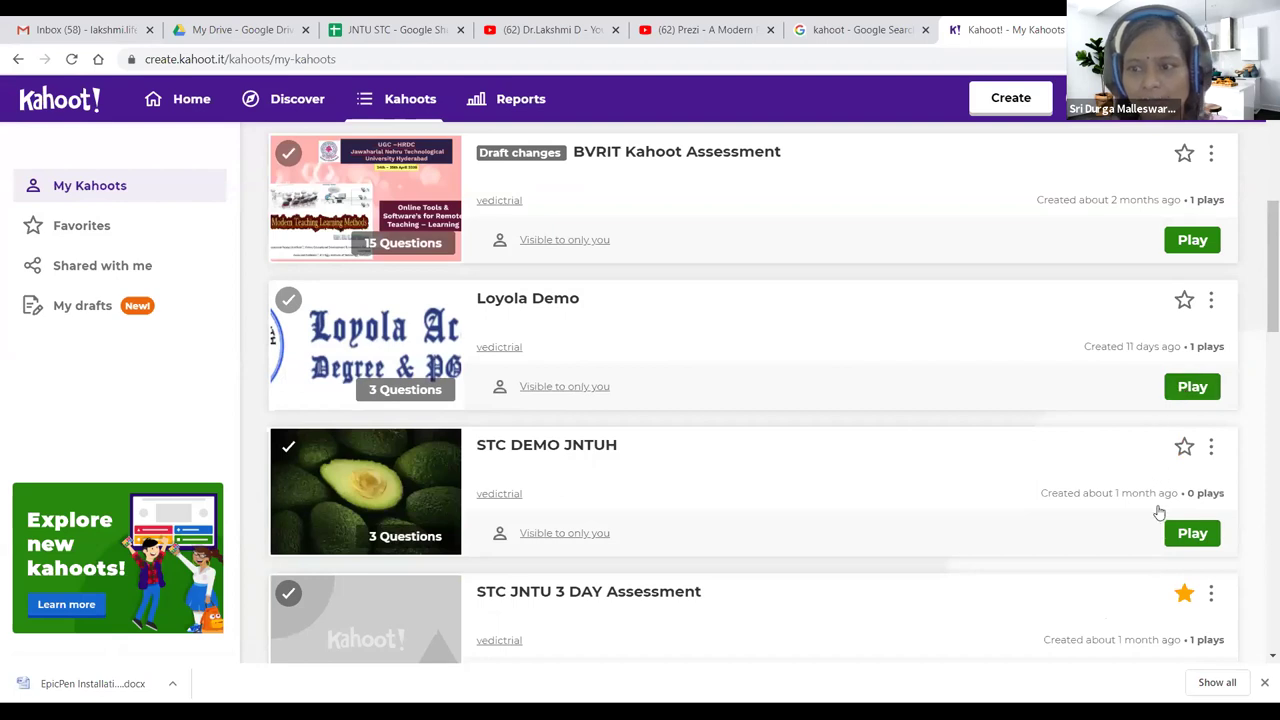
pyautogui.scroll(5, 989, 491)
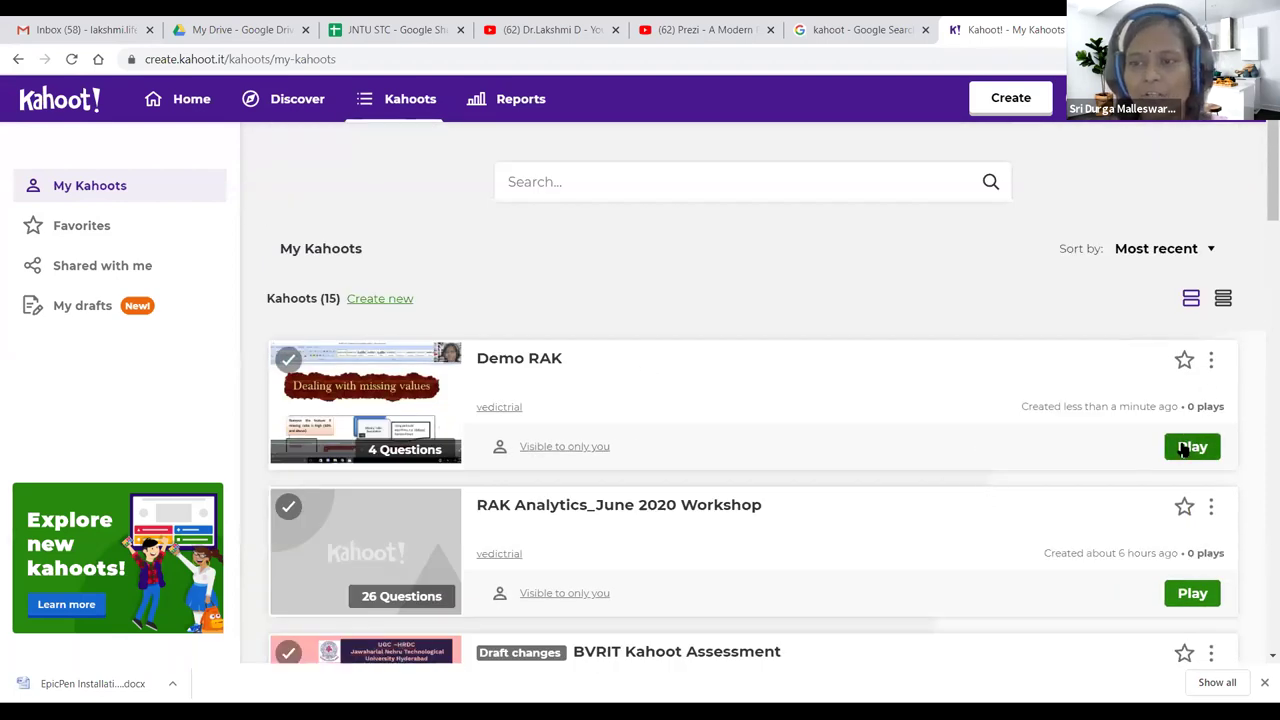
pyautogui.click(1186, 449)
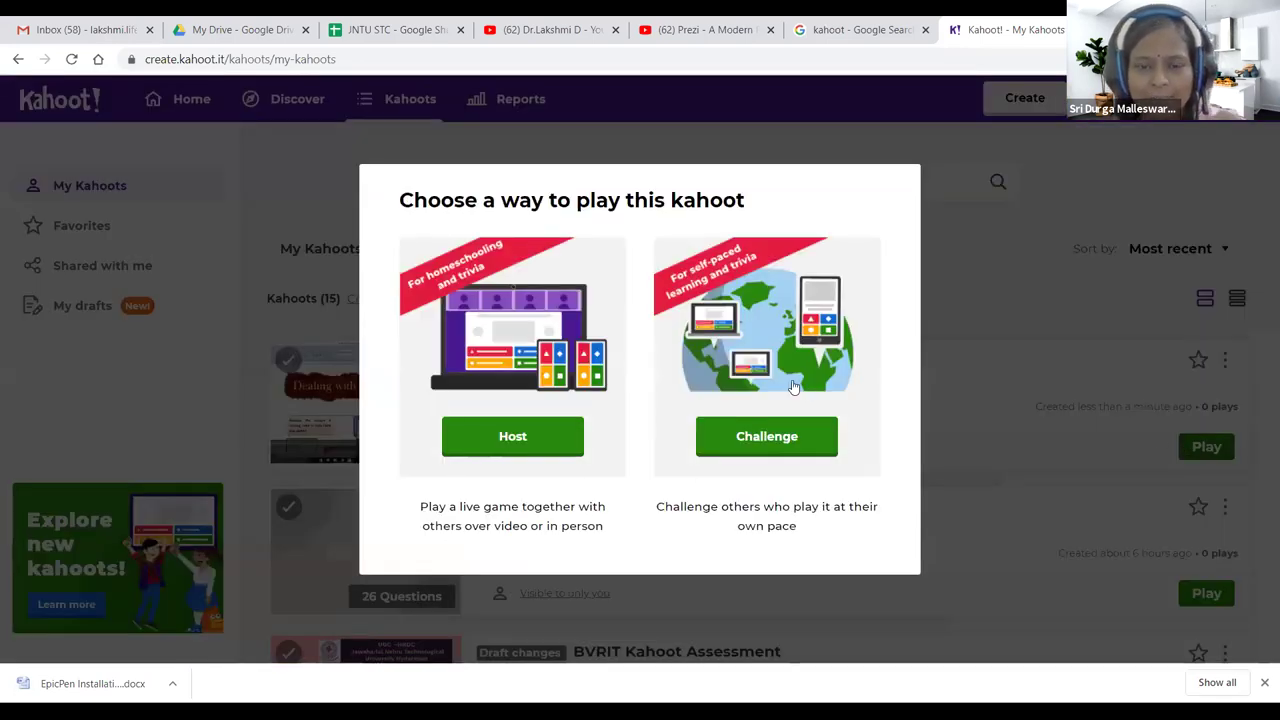
pyautogui.click(516, 446)
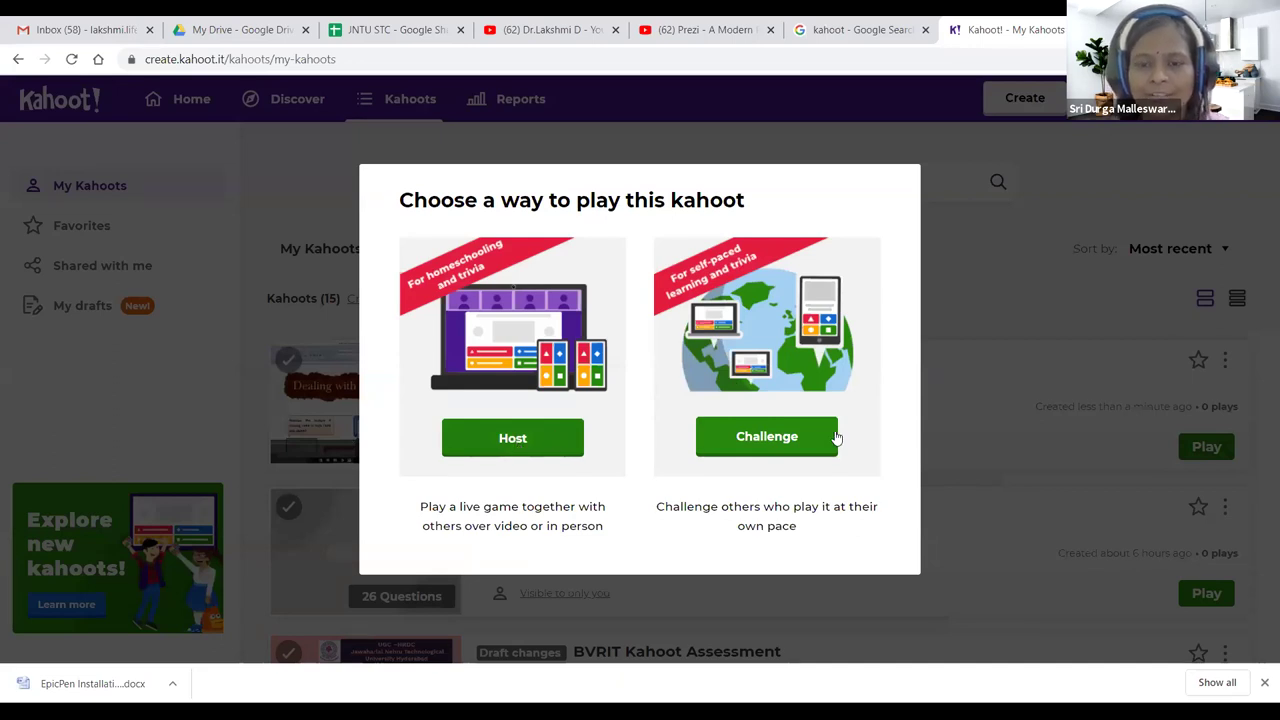
pyautogui.click(542, 440)
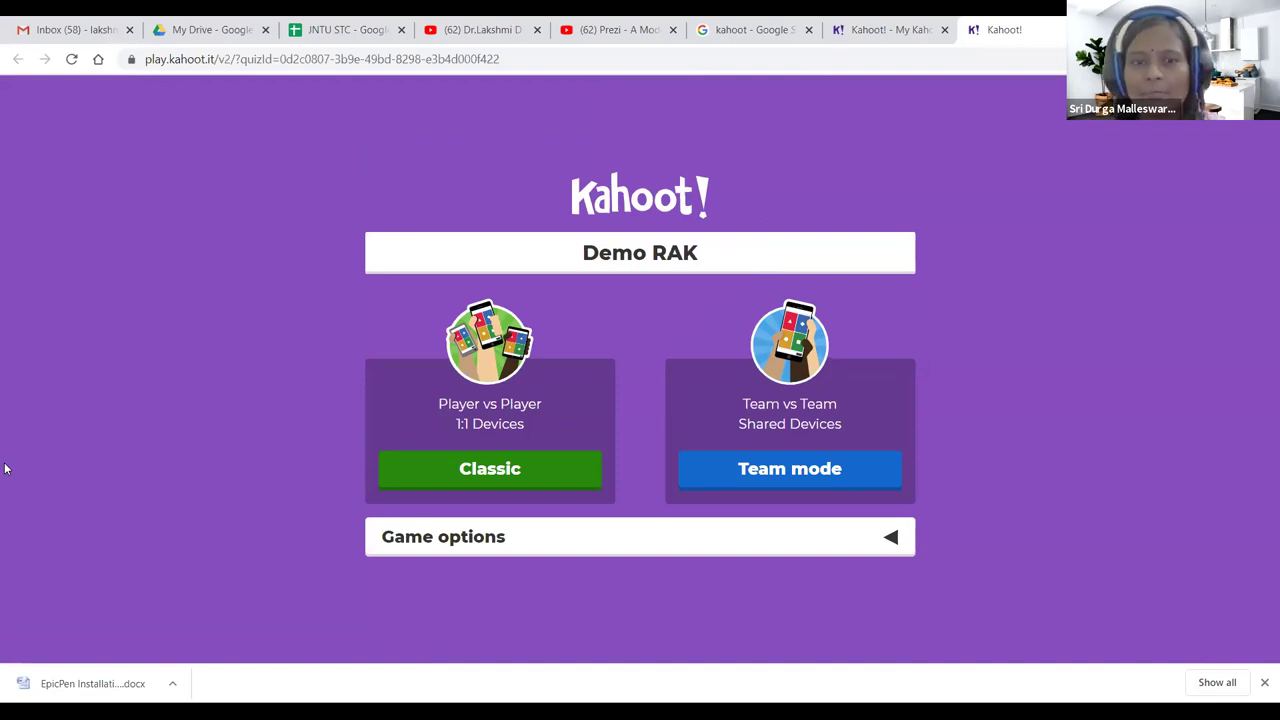
pyautogui.click(517, 474)
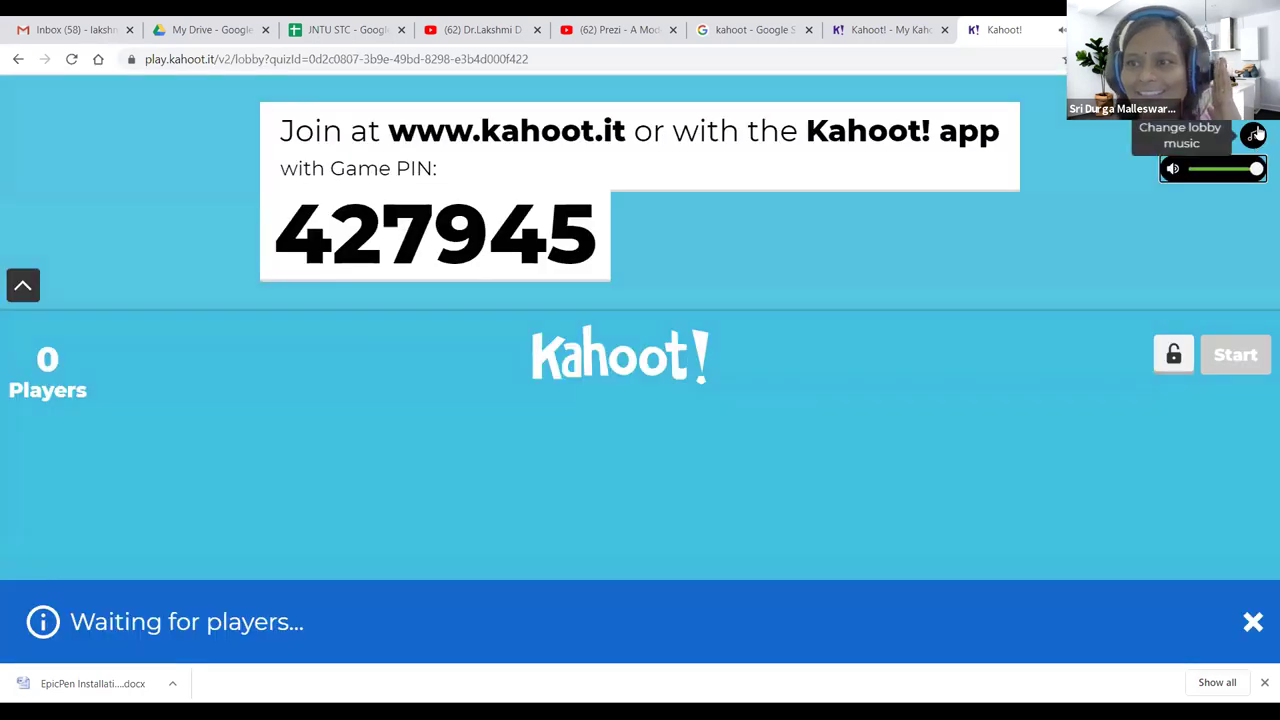
pyautogui.click(1254, 134)
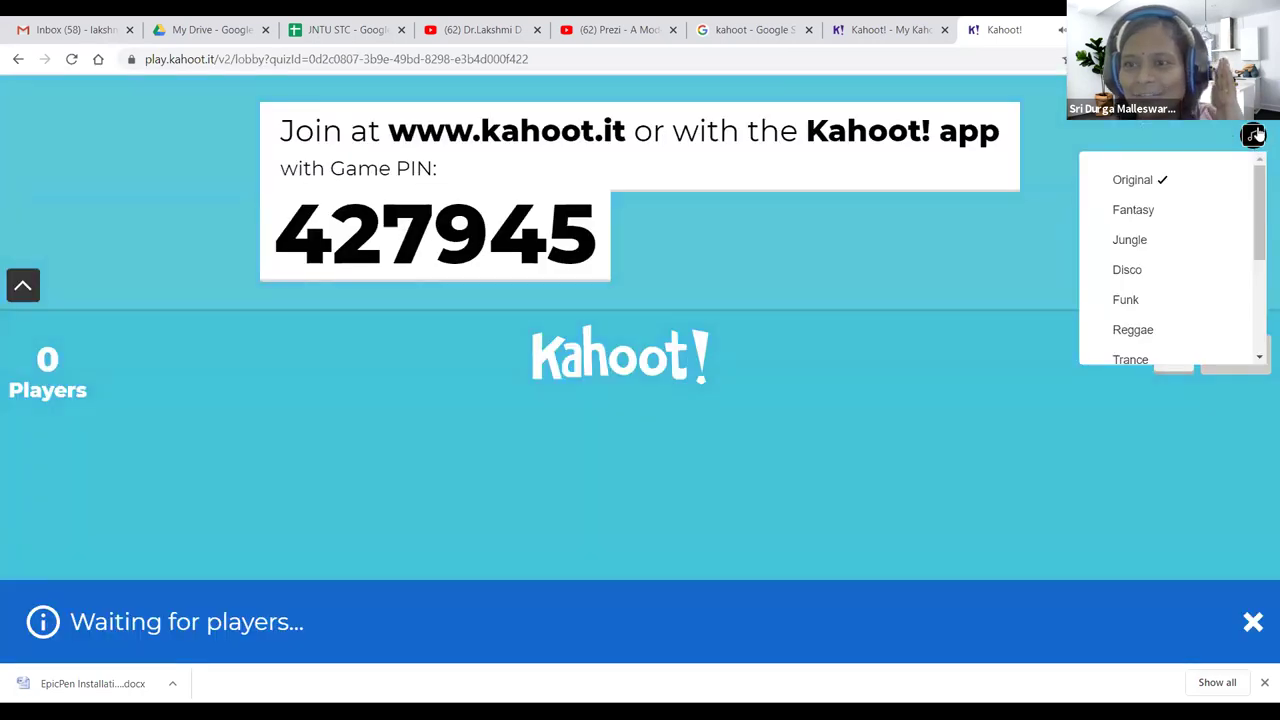
pyautogui.click(1198, 172)
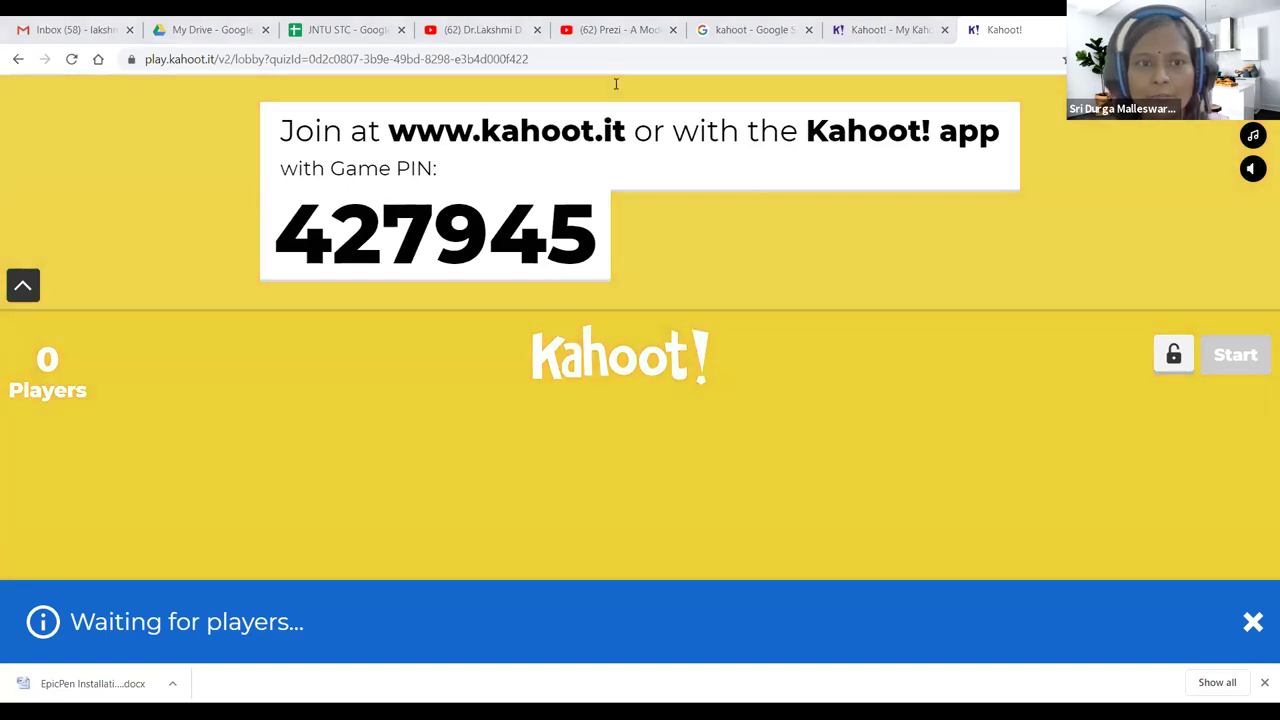
pyautogui.moveTo(388, 131); pyautogui.dragTo(634, 133)
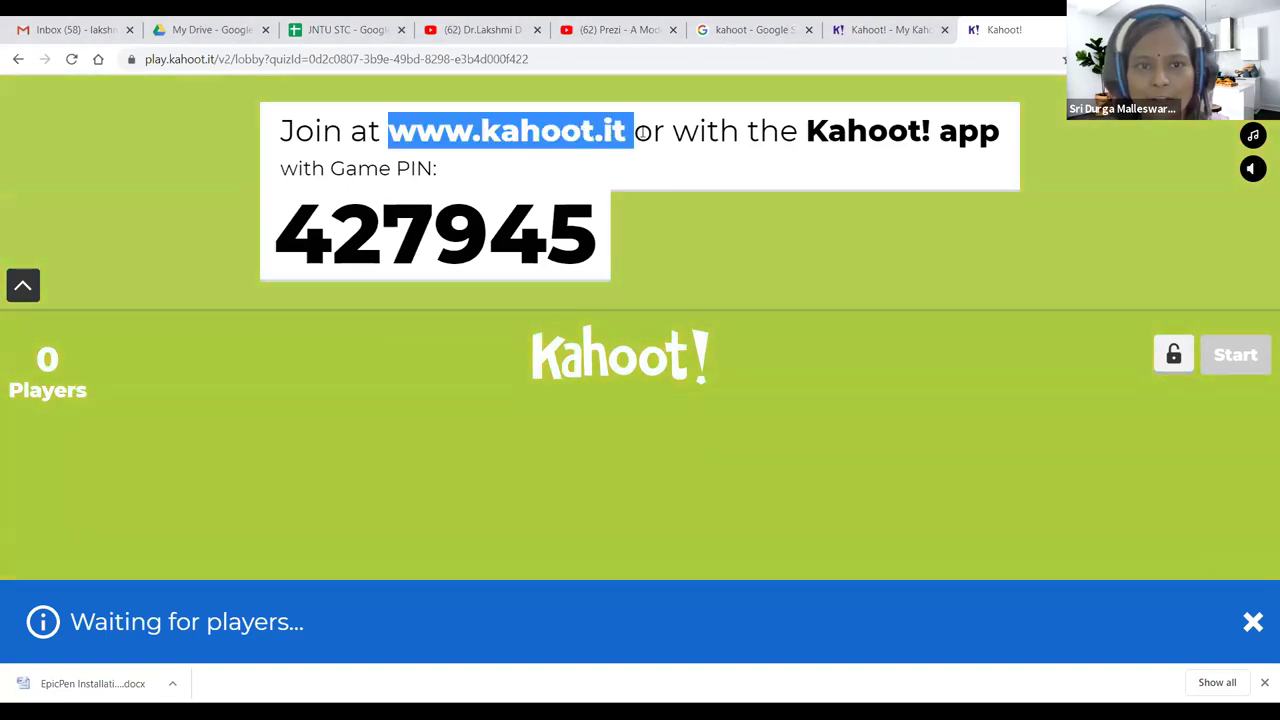
pyautogui.click(555, 160)
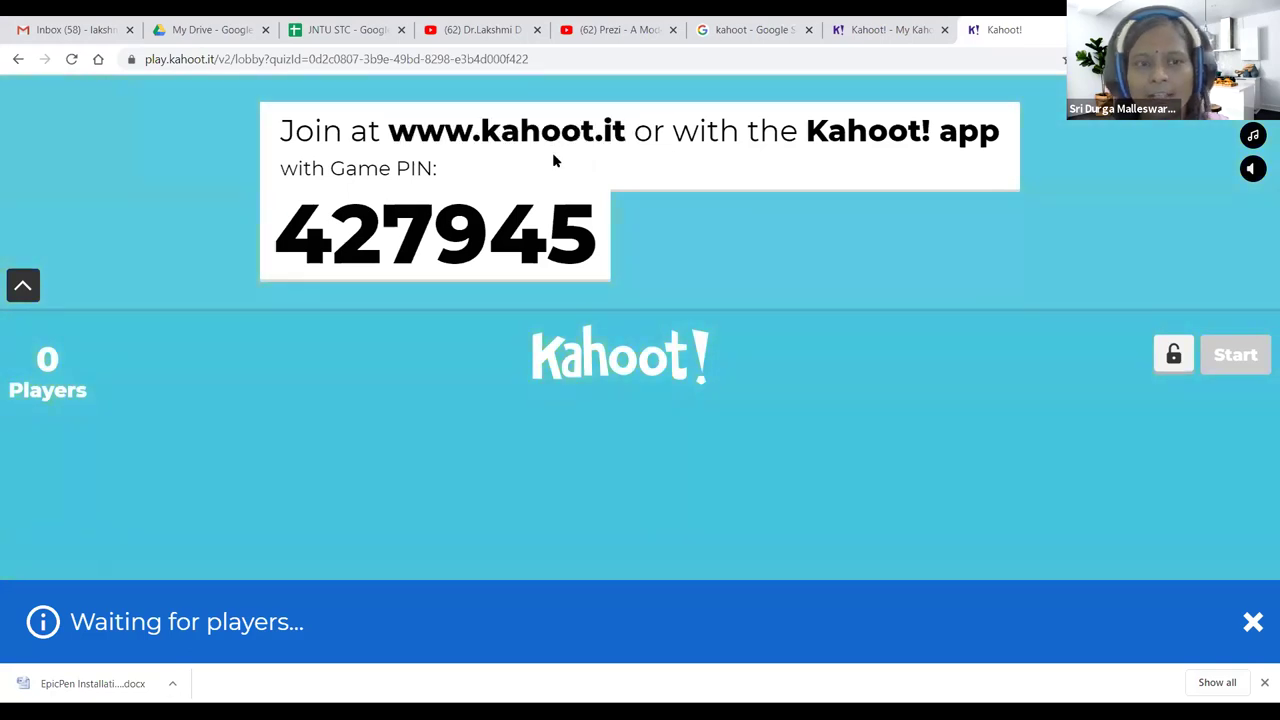
# - Highlight the game PIN for the players, and abandon the current game by closing its lobby
pyautogui.moveTo(291, 216); pyautogui.dragTo(586, 228)
pyautogui.click(586, 228)
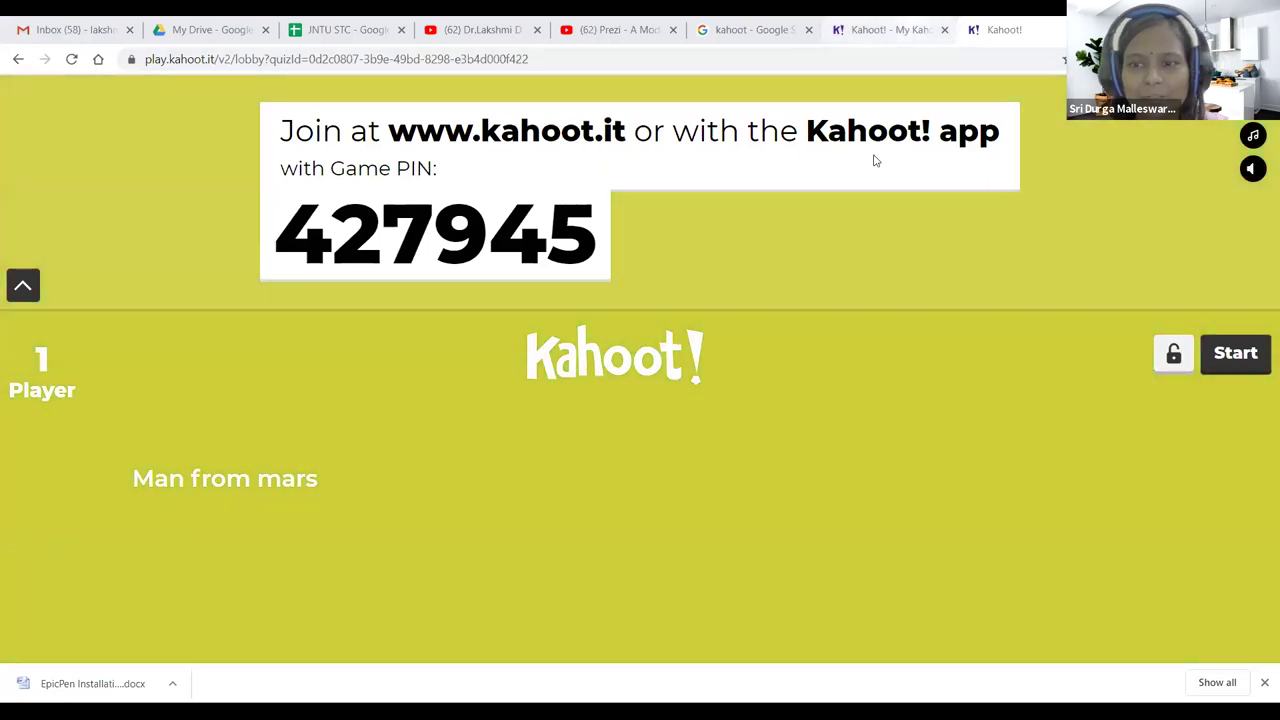
pyautogui.hotkey('ctrl', 'shift', 'Tab')
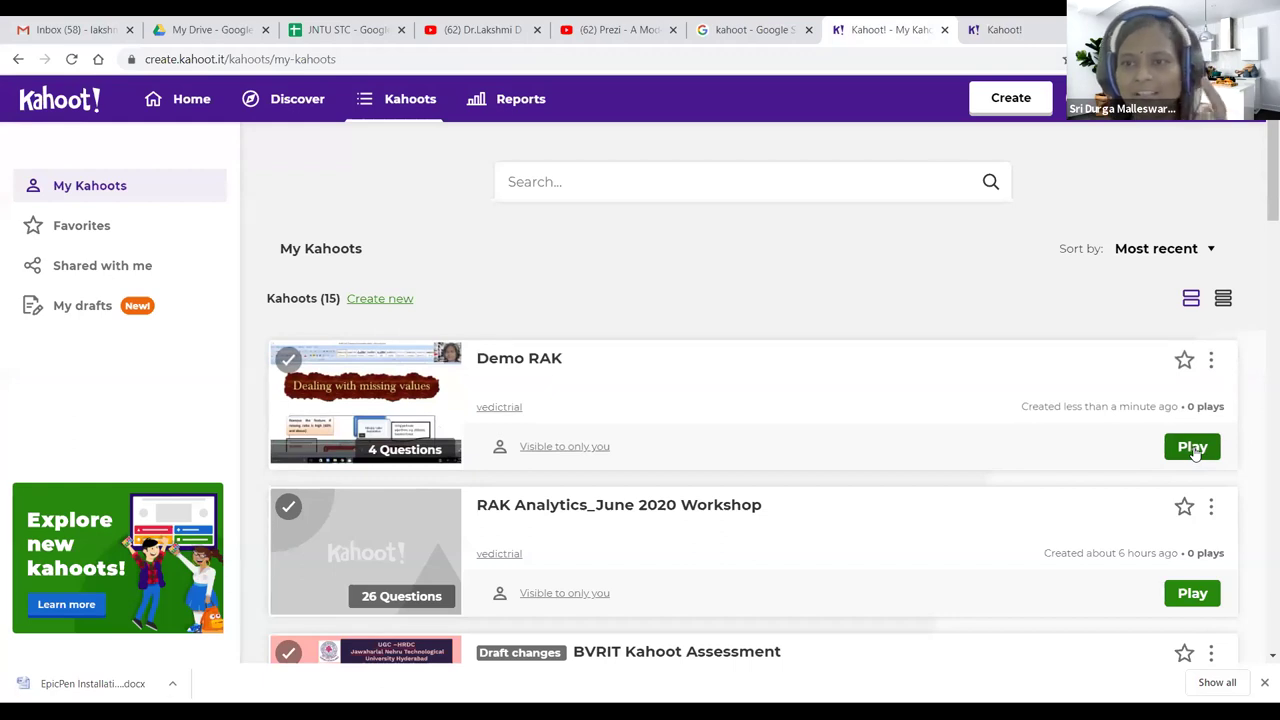
pyautogui.click(1024, 24)
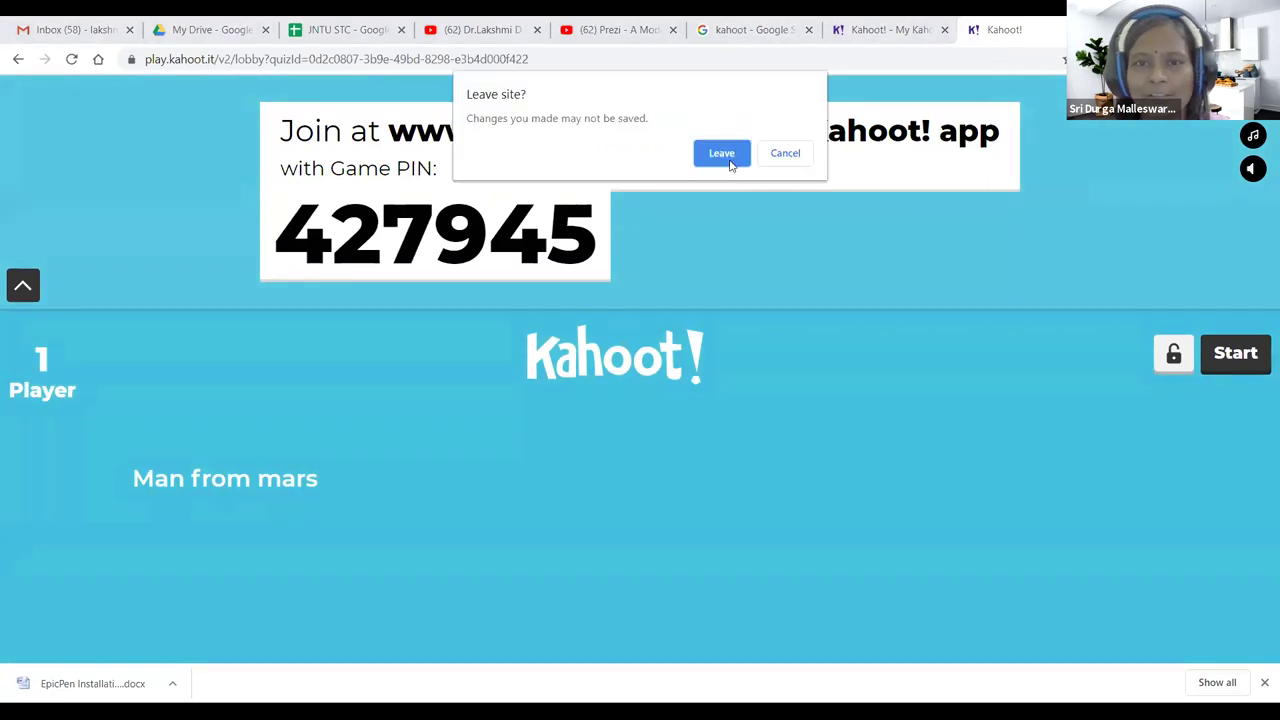
pyautogui.click(722, 155)
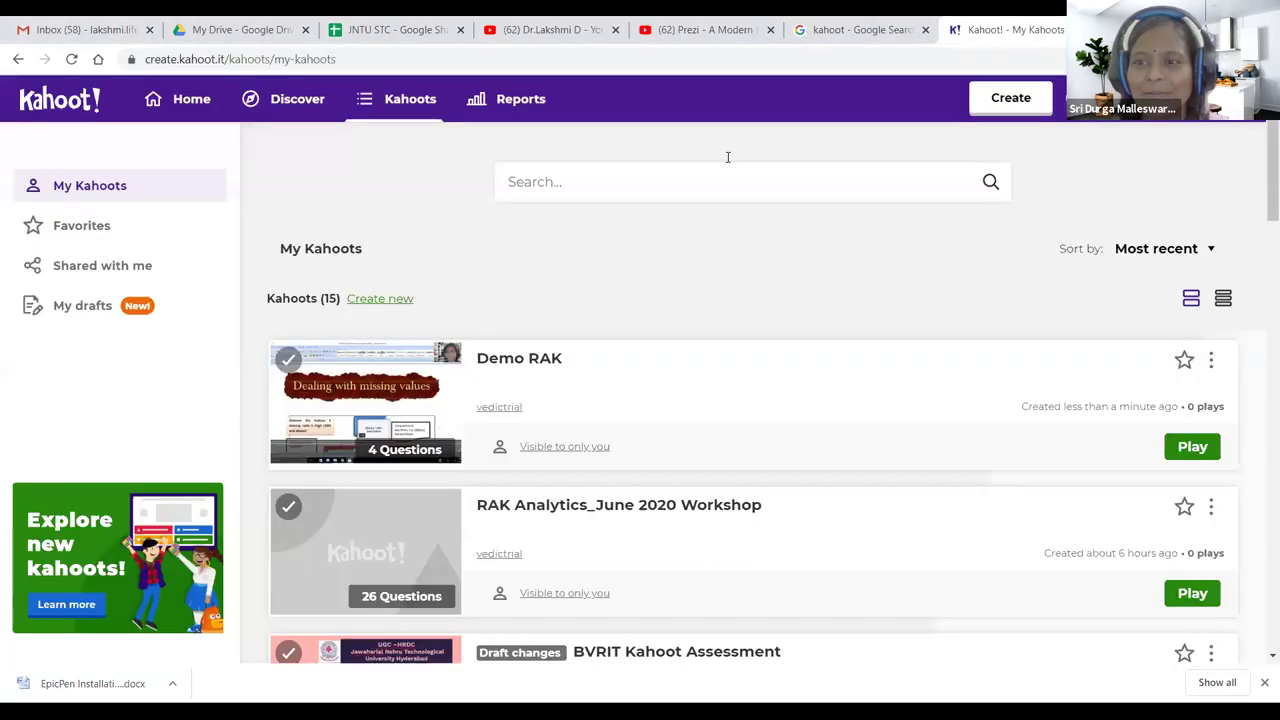
# - Host the "Demo RAK" kahoot again as a new live game in Classic player-versus-player mode
pyautogui.click(1178, 455)
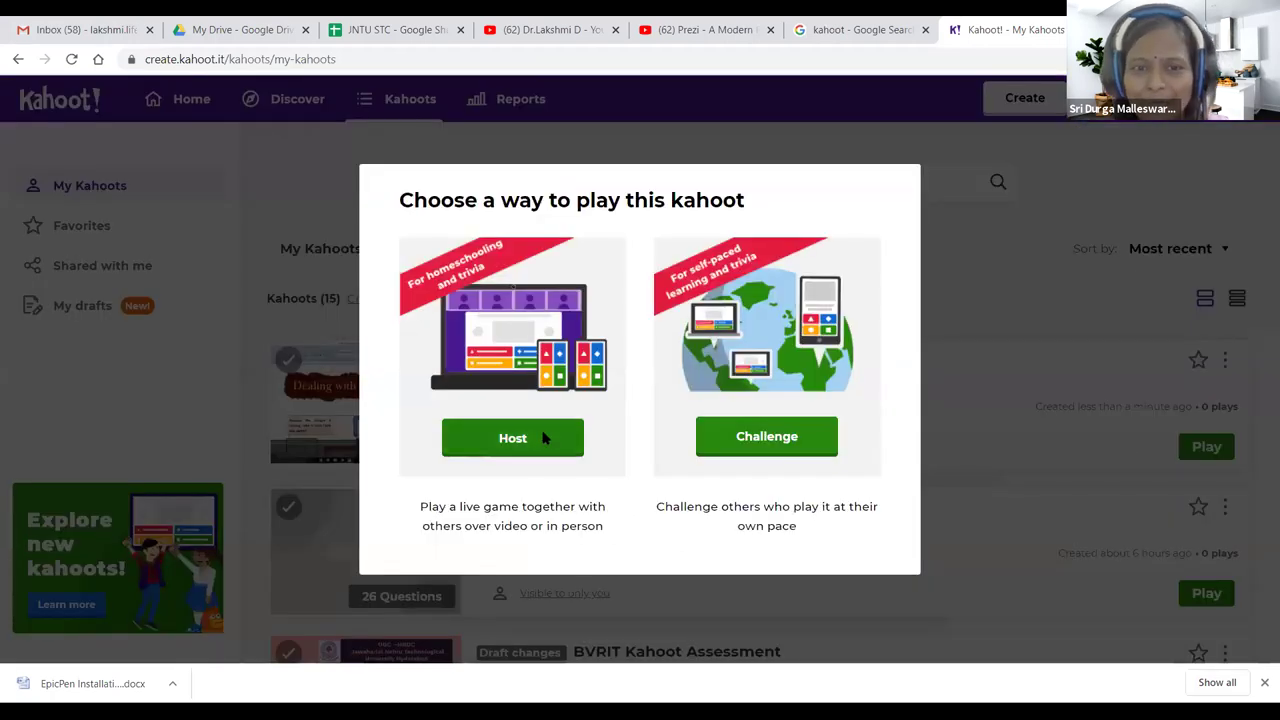
pyautogui.click(545, 438)
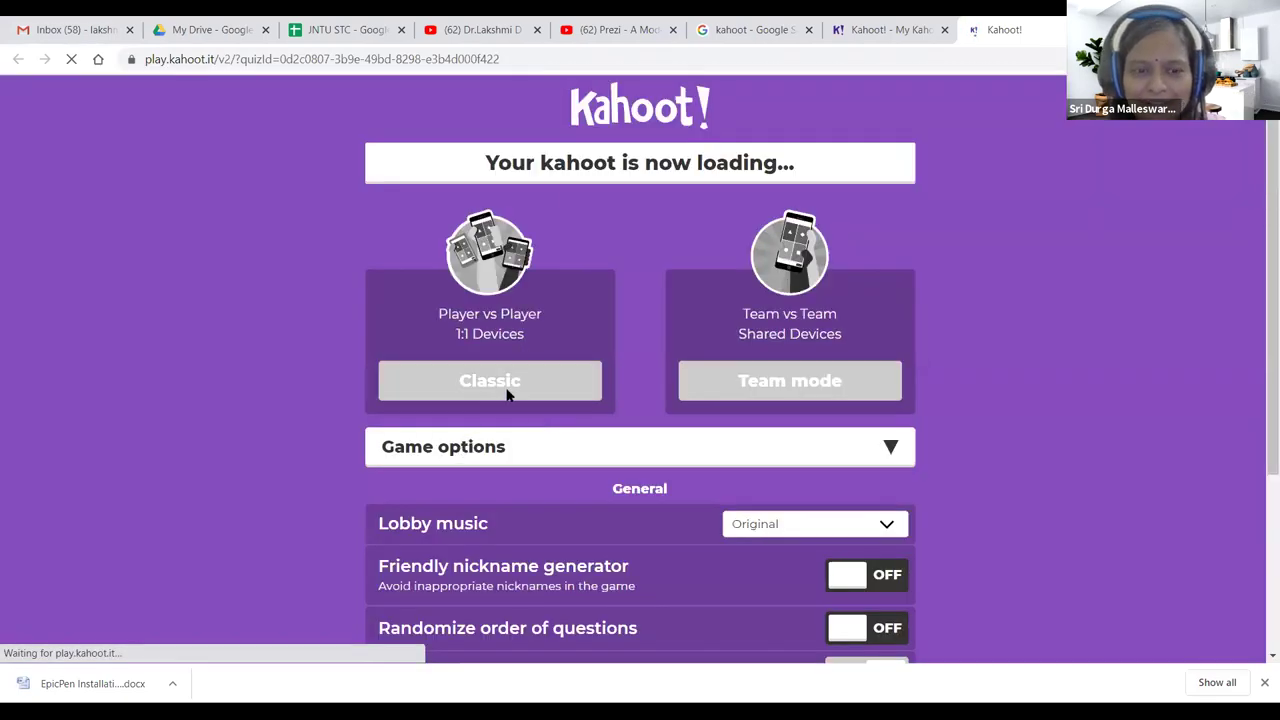
pyautogui.click(484, 452)
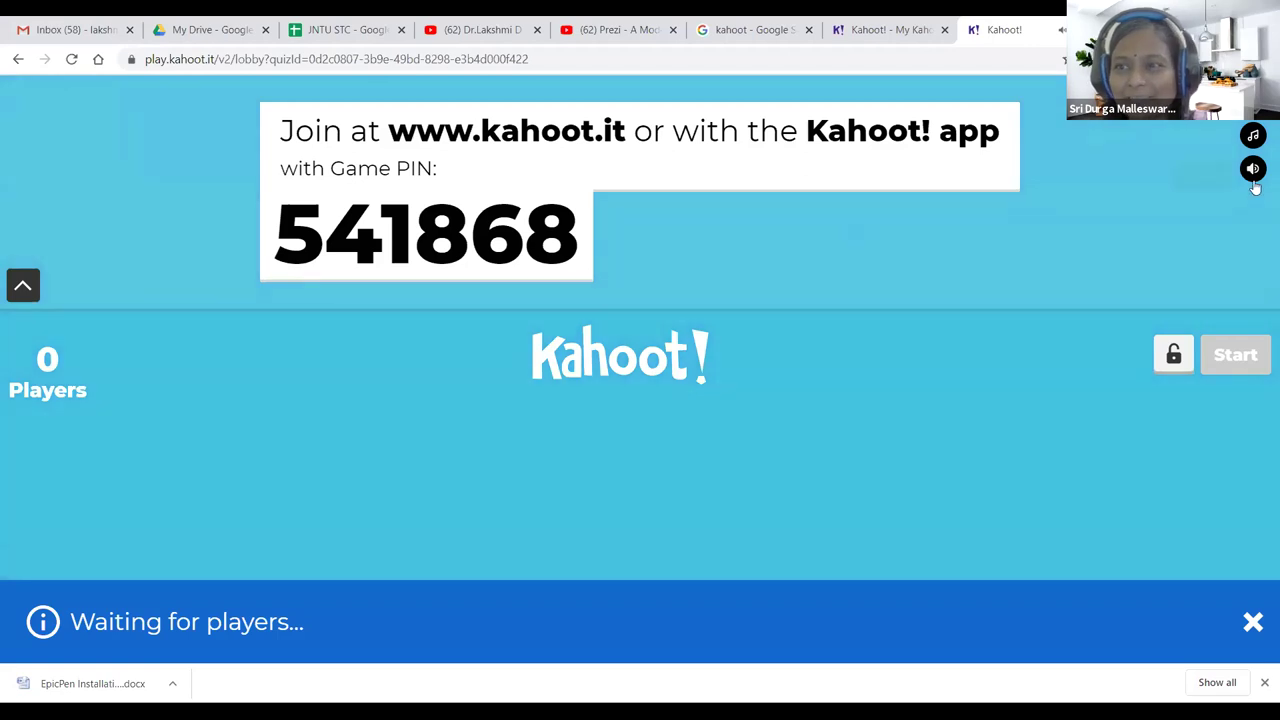
pyautogui.moveTo(1253, 168)
pyautogui.click(1172, 169)
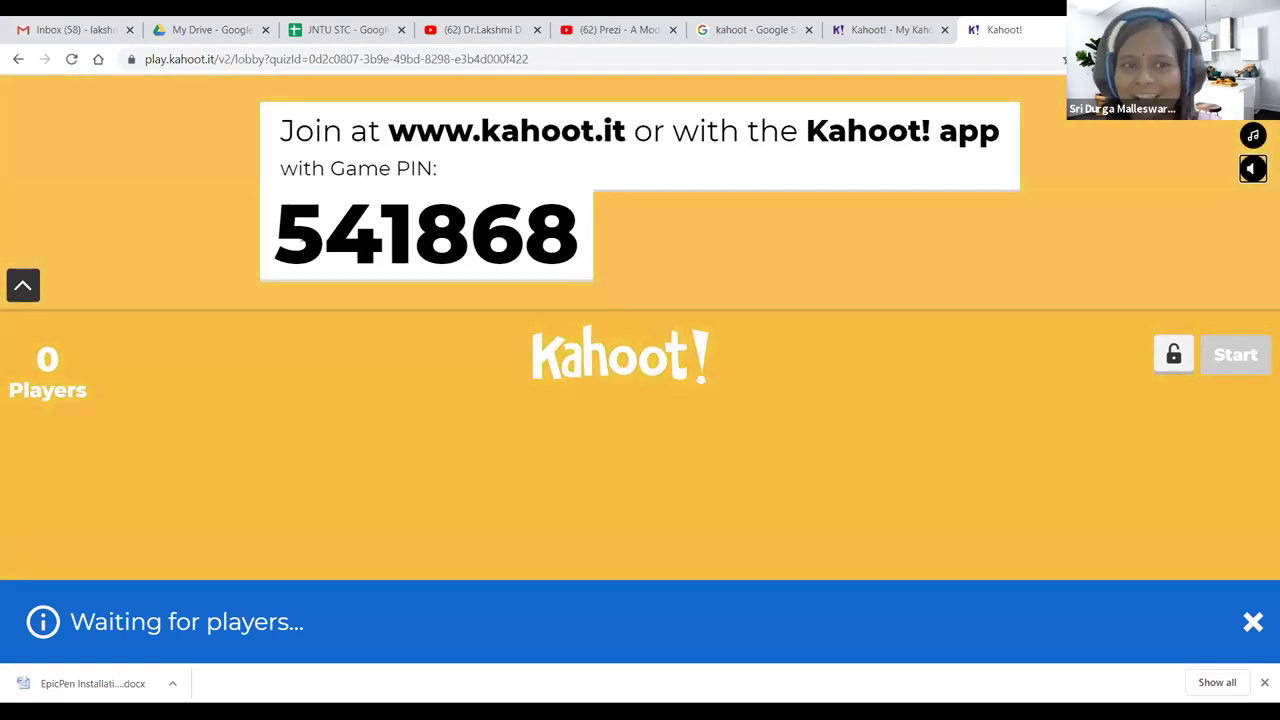
pyautogui.moveTo(276, 231); pyautogui.dragTo(588, 231)
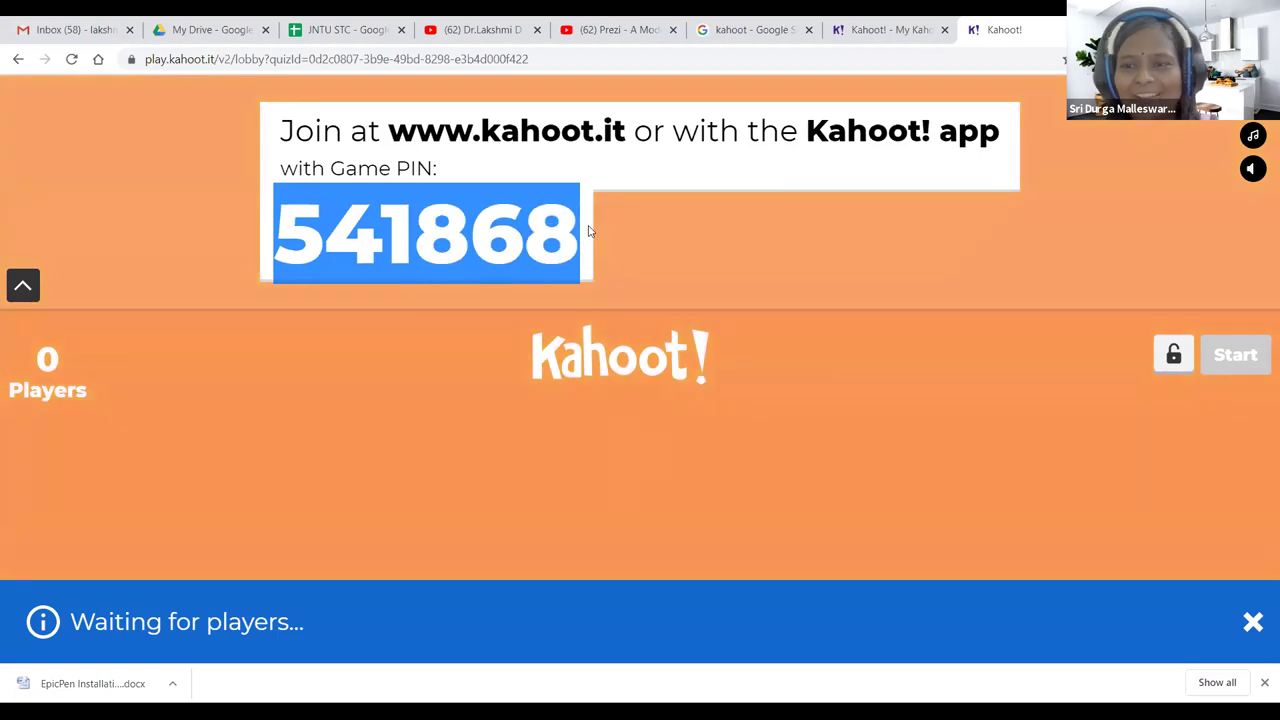
pyautogui.click(712, 238)
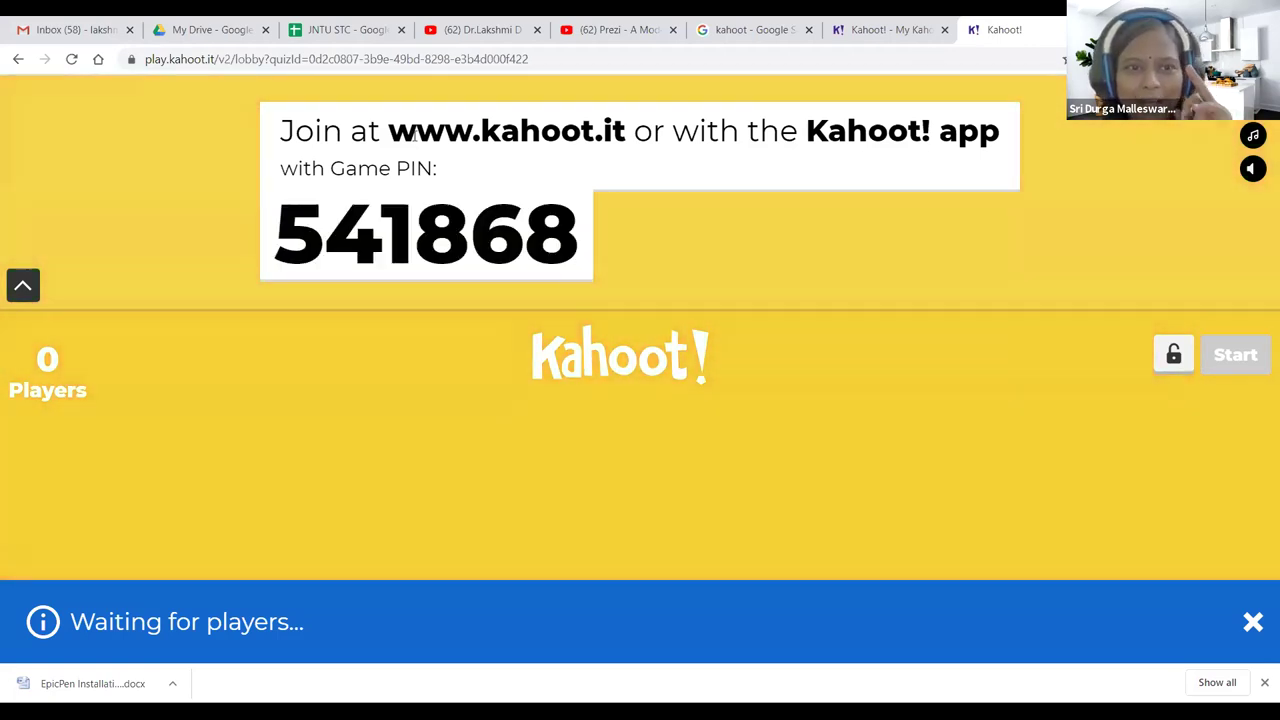
pyautogui.moveTo(391, 130); pyautogui.dragTo(633, 113)
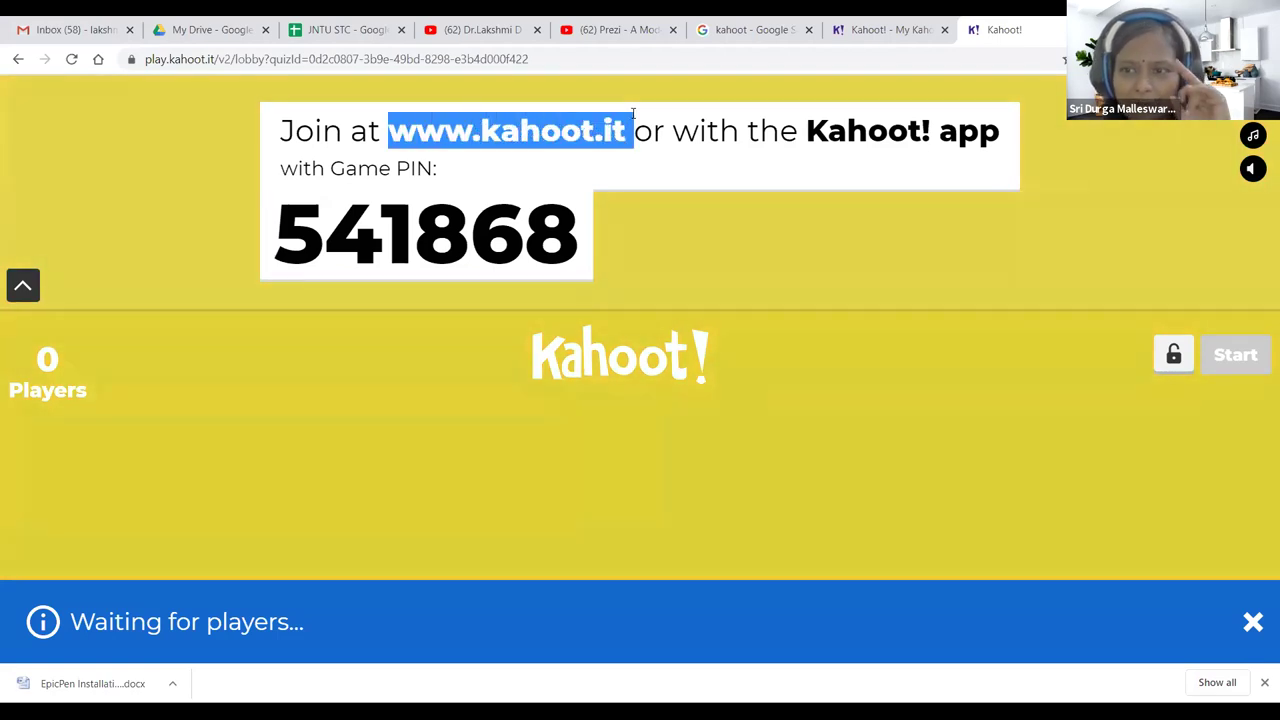
pyautogui.moveTo(278, 237); pyautogui.dragTo(566, 227)
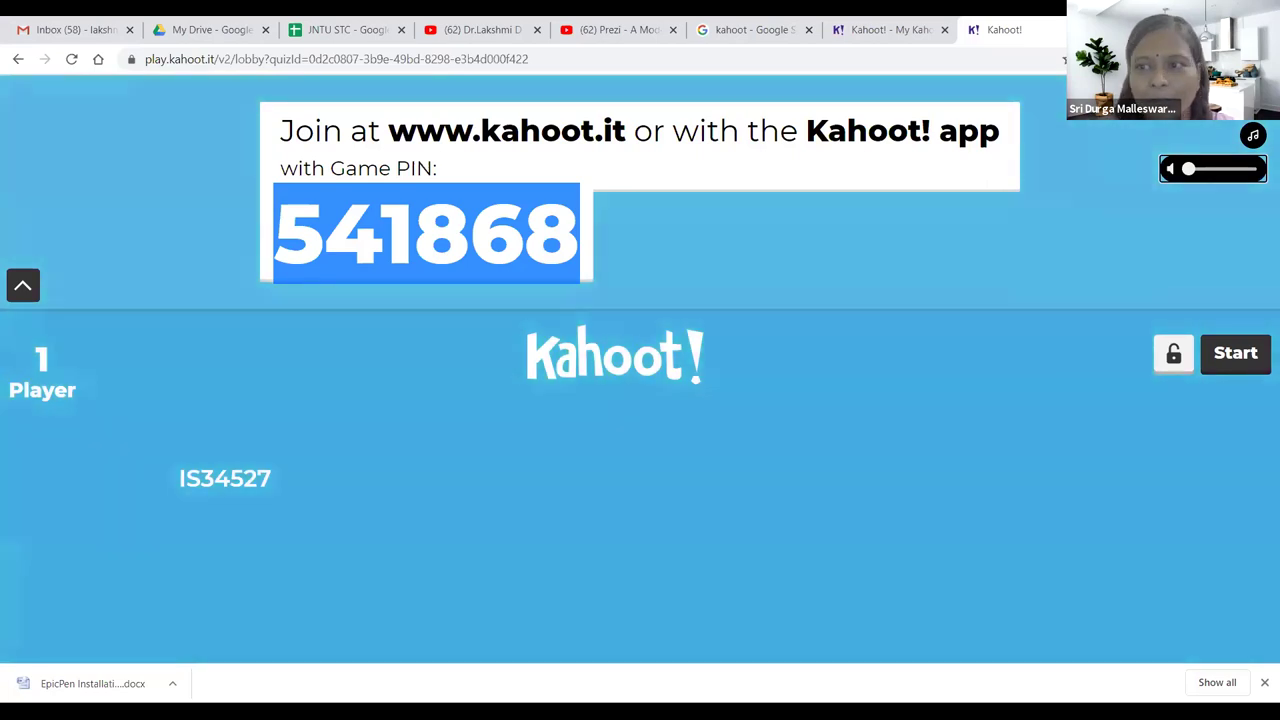
# - Clear the game PIN highlight and raise the lobby music volume to about two thirds
pyautogui.click(1012, 208)
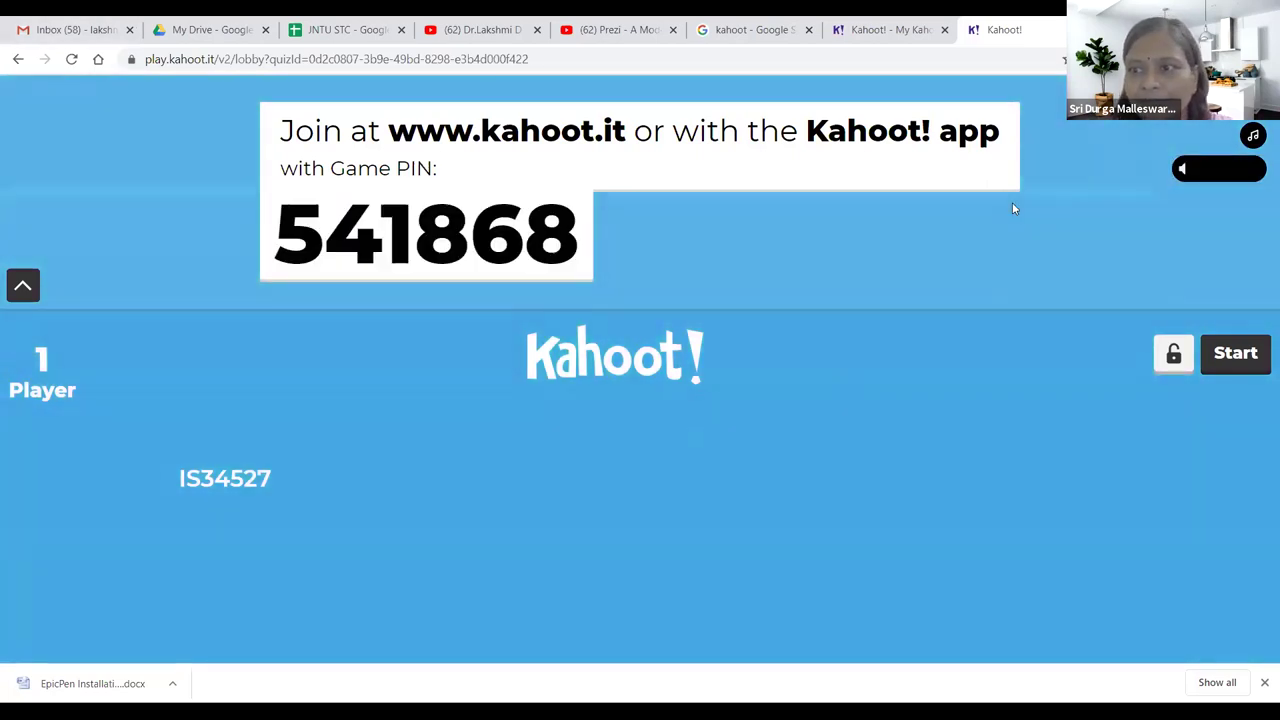
pyautogui.moveTo(1250, 172)
pyautogui.moveTo(1250, 172); pyautogui.dragTo(1234, 172)
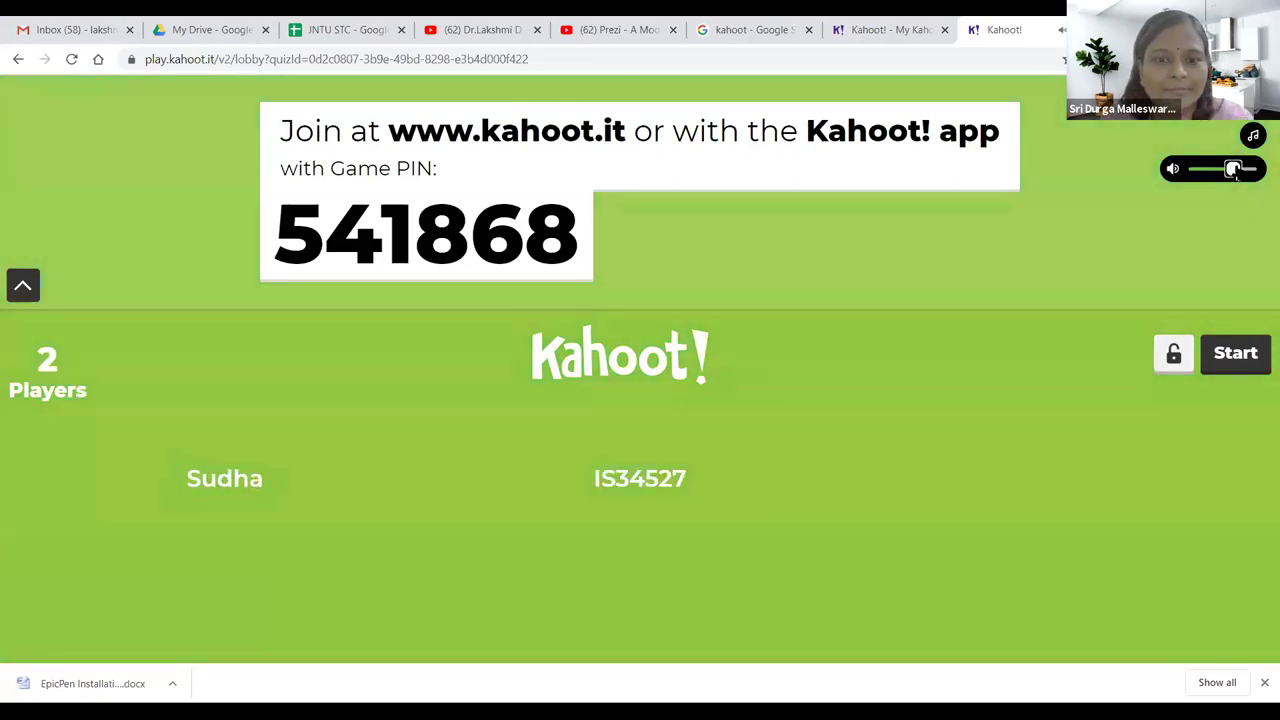